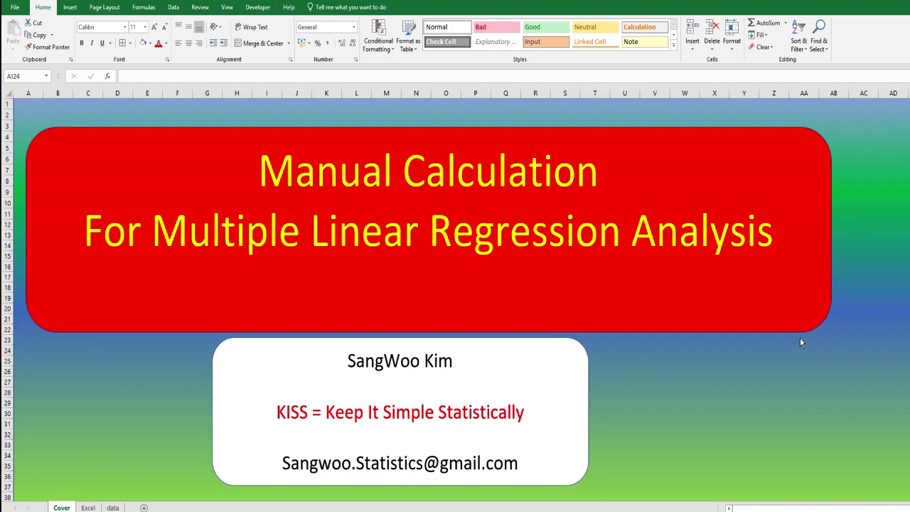
Step: Open the Excel sheet and examine the body fat data's ids, source note, predictors X1 to X3 and response Y
{"action": "left_click", "coordinate": [88, 508]}
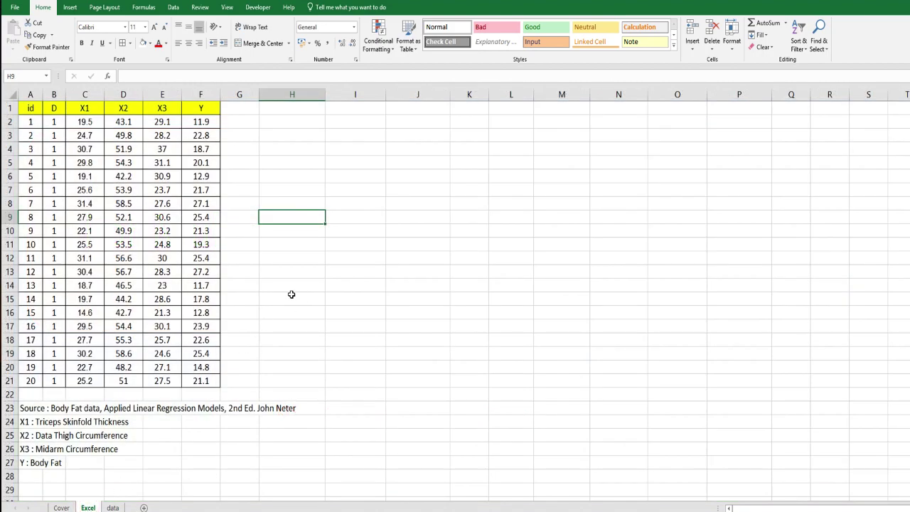
{"action": "left_click_drag", "start_coordinate": [31, 121], "coordinate": [30, 381]}
{"action": "left_click", "coordinate": [201, 340]}
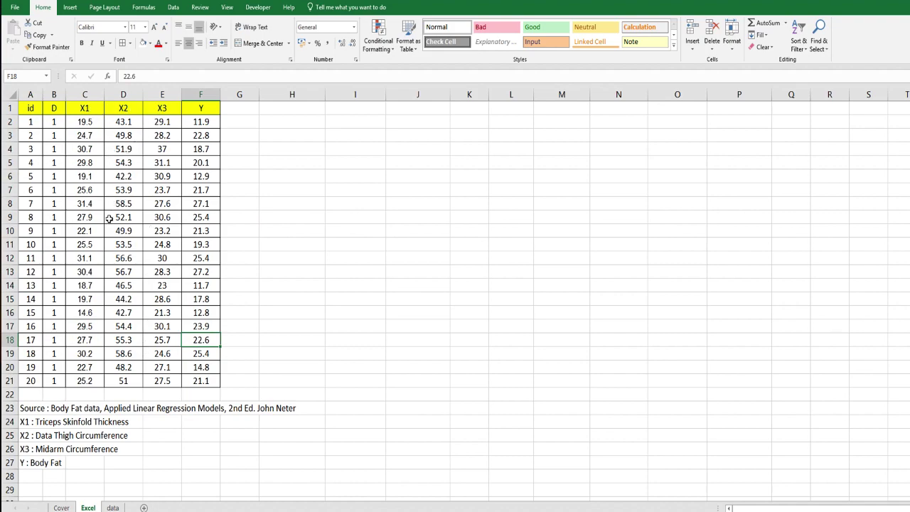
{"action": "left_click", "coordinate": [36, 408]}
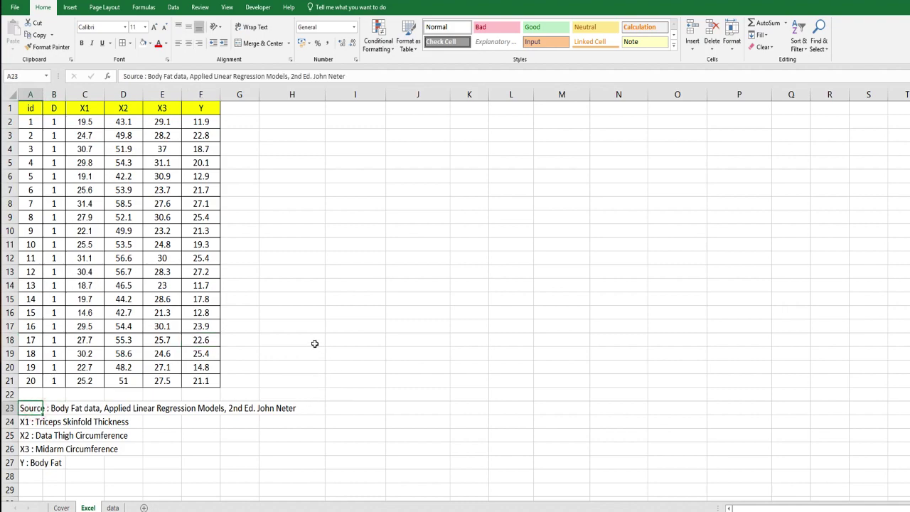
{"action": "left_click_drag", "start_coordinate": [83, 108], "coordinate": [162, 217]}
{"action": "left_click_drag", "start_coordinate": [200, 108], "coordinate": [201, 231]}
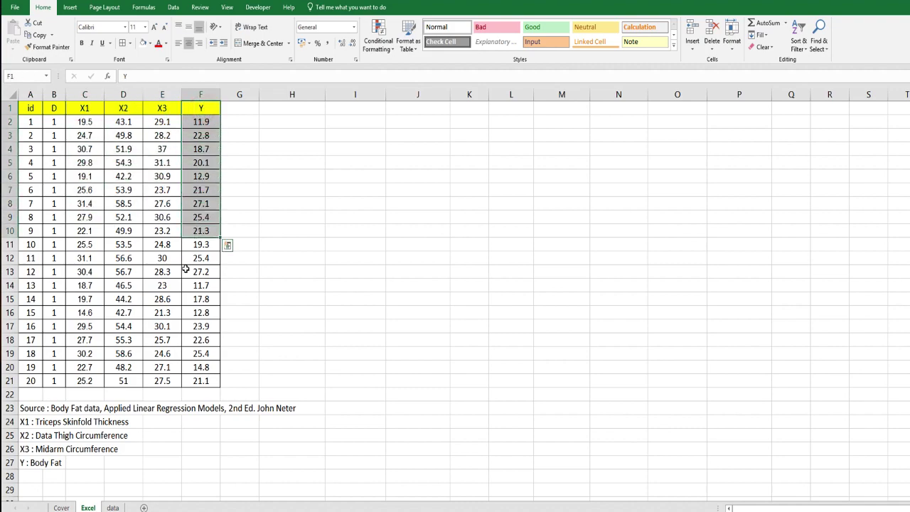
{"action": "left_click", "coordinate": [285, 160]}
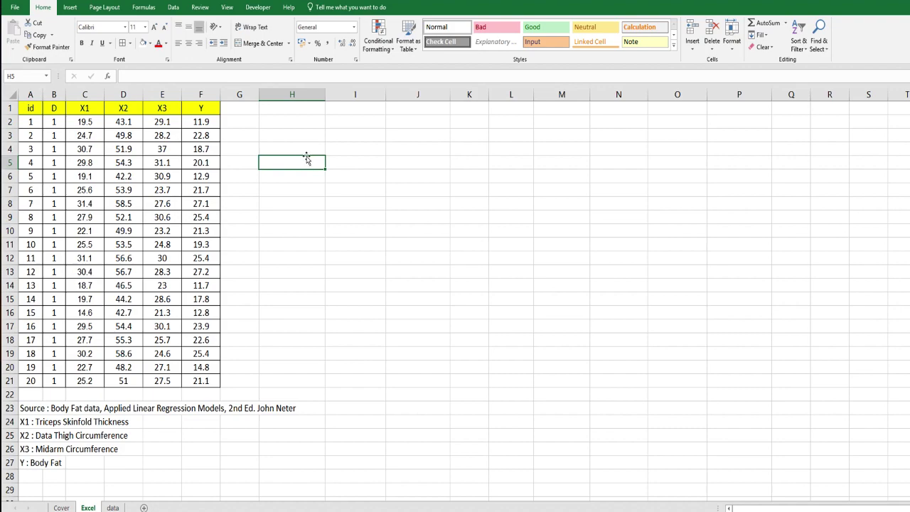
Step: Start a Regression data analysis with F1:F21 as the Input Y Range
{"action": "left_click", "coordinate": [174, 7]}
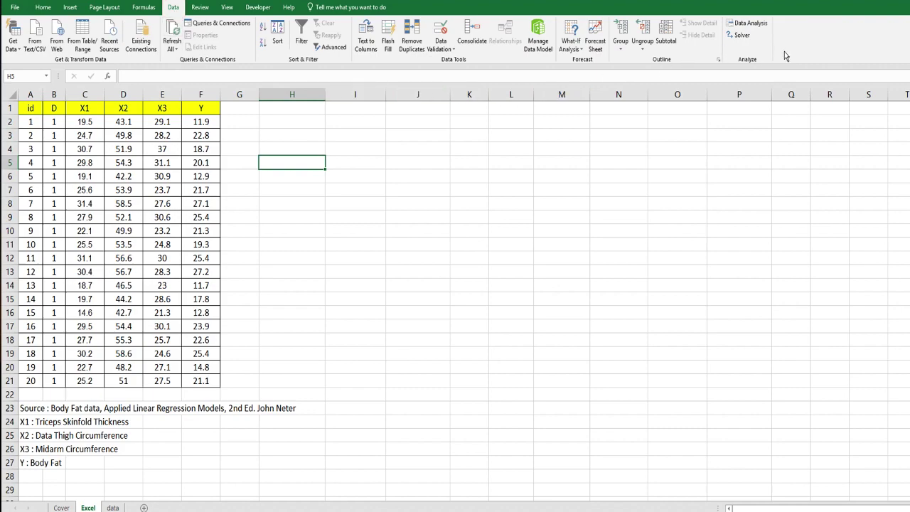
{"action": "left_click", "coordinate": [751, 24]}
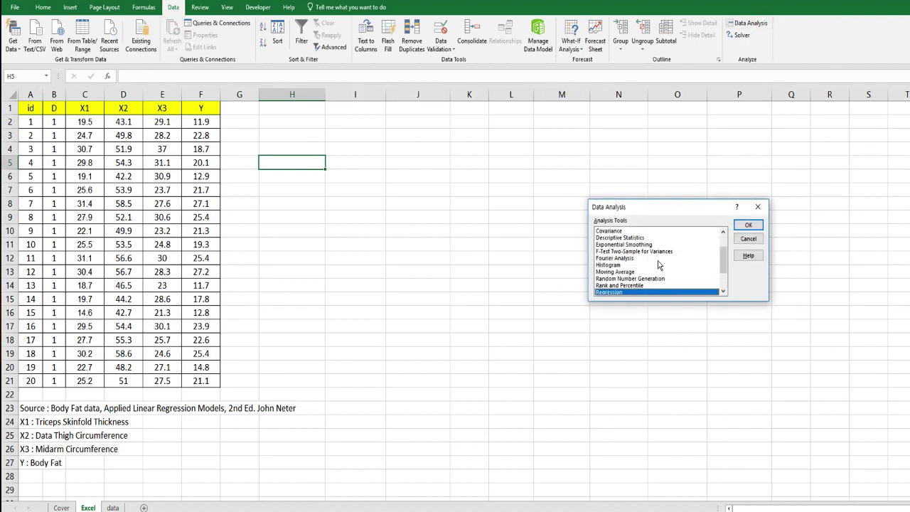
{"action": "scroll", "coordinate": [646, 273], "scroll_direction": "down", "scroll_amount": 1}
{"action": "scroll", "coordinate": [639, 284], "scroll_direction": "up", "scroll_amount": 1}
{"action": "scroll", "coordinate": [666, 238], "scroll_direction": "down", "scroll_amount": 1}
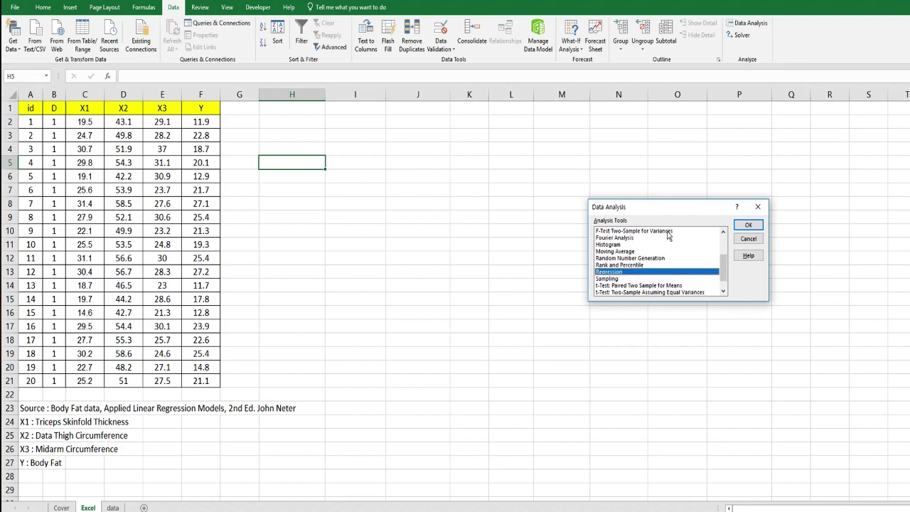
{"action": "left_click", "coordinate": [748, 224]}
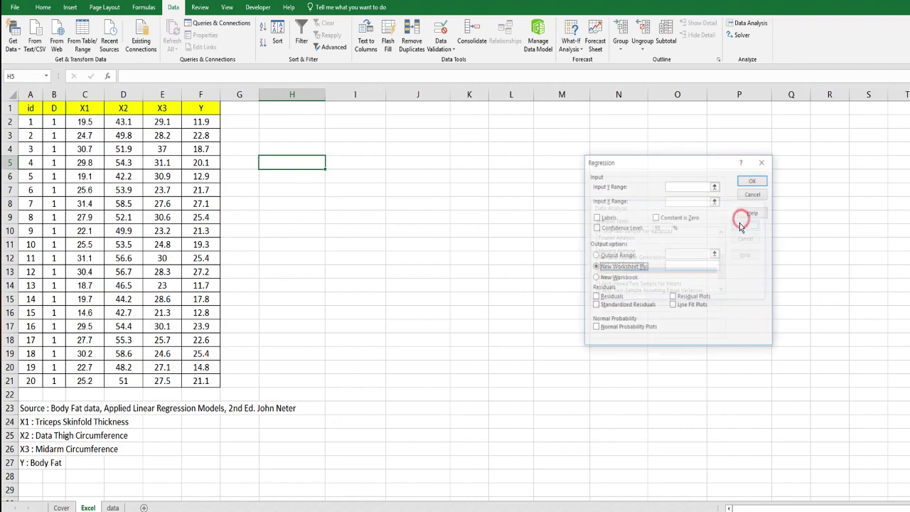
{"action": "left_click", "coordinate": [714, 186]}
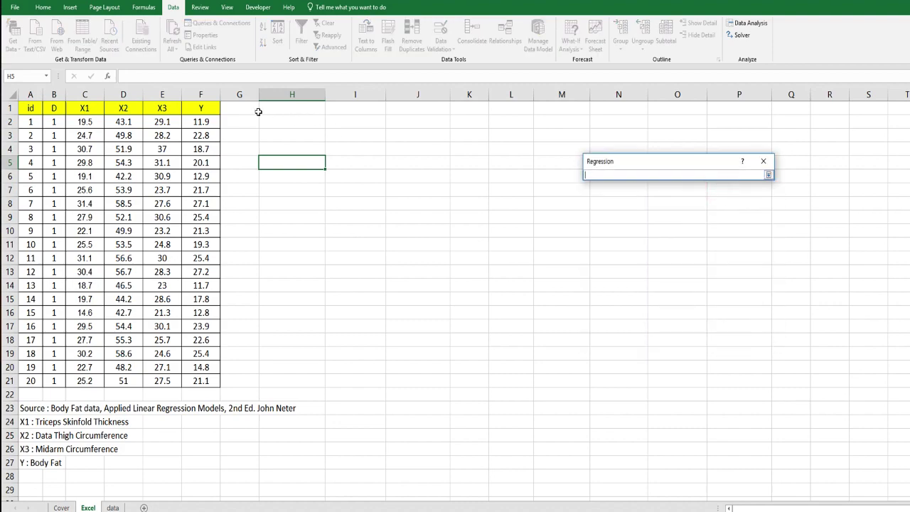
{"action": "left_click", "coordinate": [204, 108]}
{"action": "left_click_drag", "start_coordinate": [204, 109], "coordinate": [205, 380]}
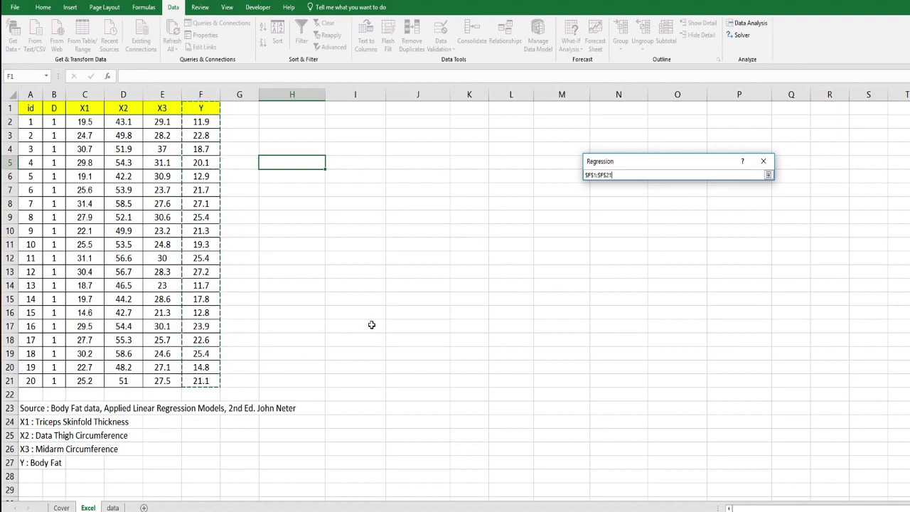
{"action": "left_click", "coordinate": [768, 175]}
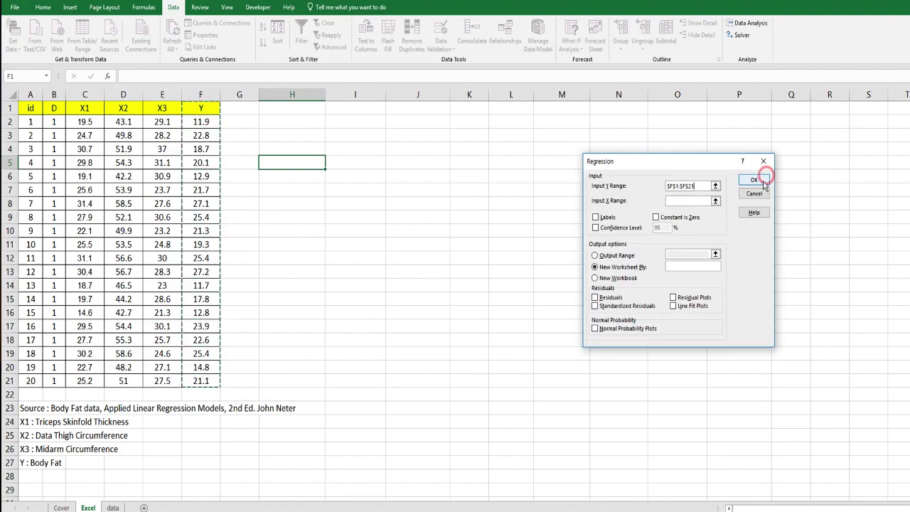
Step: Set the regression's Input X Range to C1:E21 and enable Labels
{"action": "left_click", "coordinate": [717, 200]}
{"action": "left_click_drag", "start_coordinate": [85, 108], "coordinate": [162, 381]}
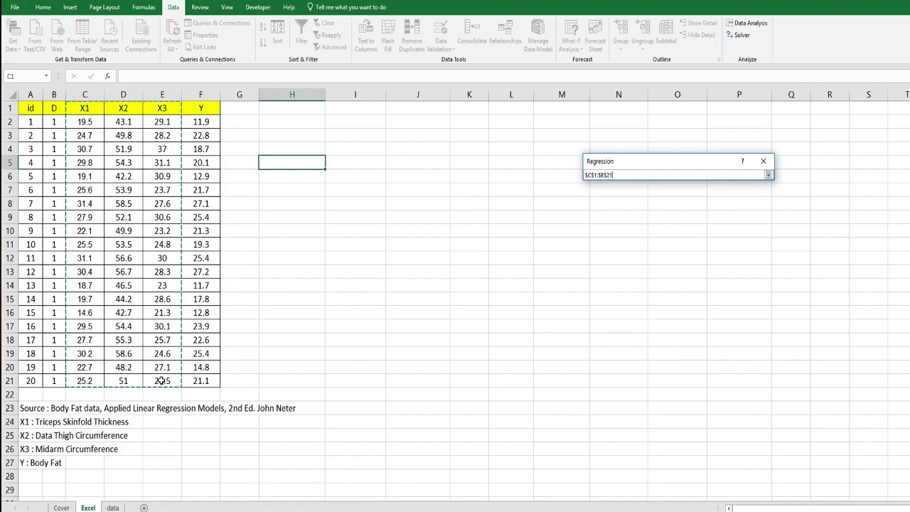
{"action": "left_click", "coordinate": [768, 175]}
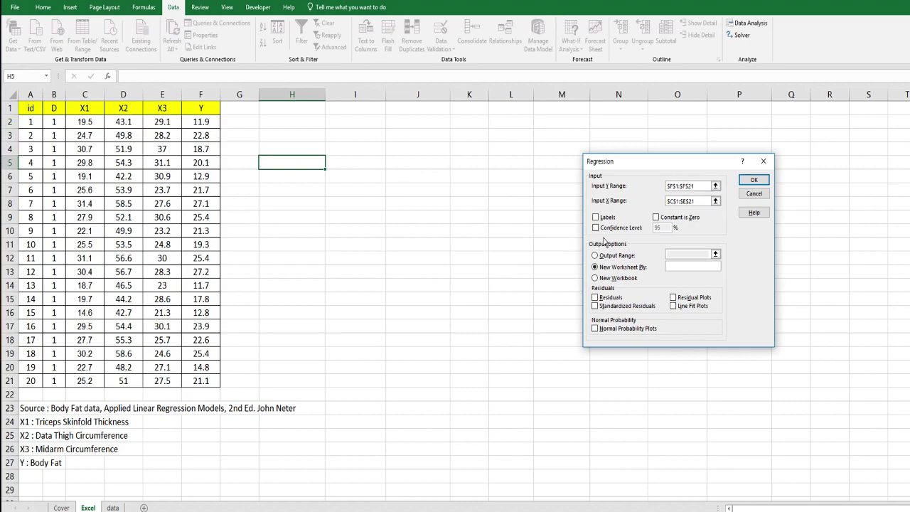
{"action": "left_click", "coordinate": [597, 216]}
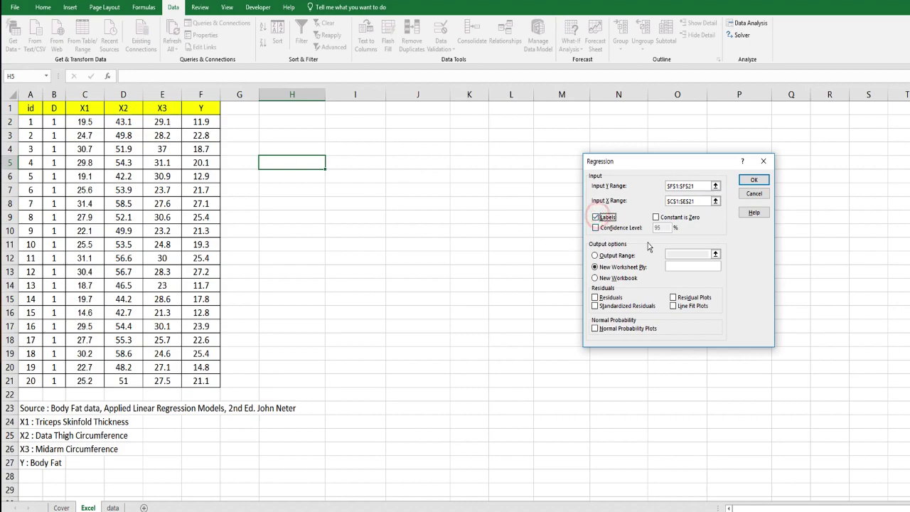
Step: Set the regression's Output Range to cell H1 and run the analysis
{"action": "left_click", "coordinate": [606, 256]}
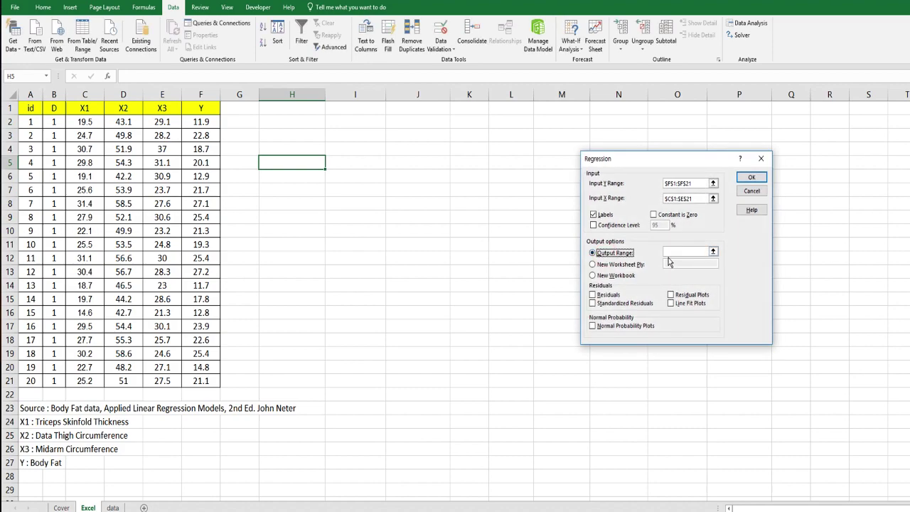
{"action": "left_click", "coordinate": [713, 251]}
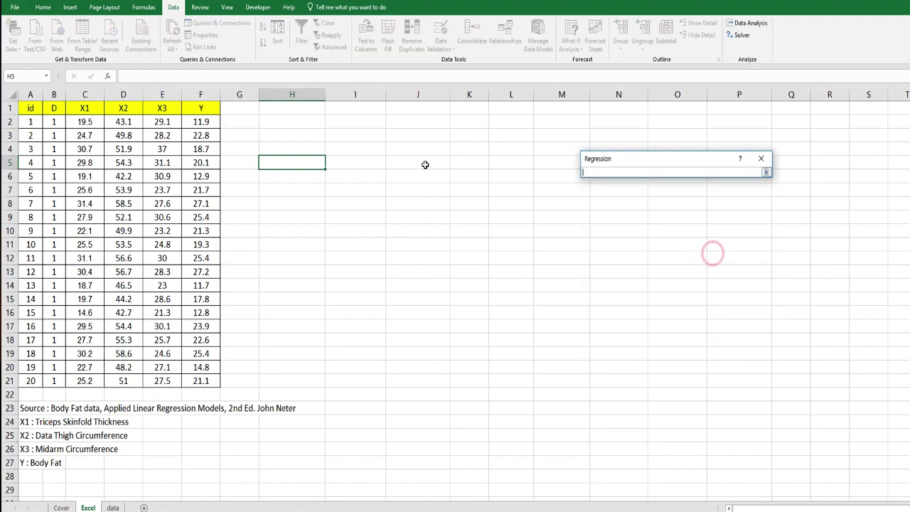
{"action": "left_click", "coordinate": [299, 115]}
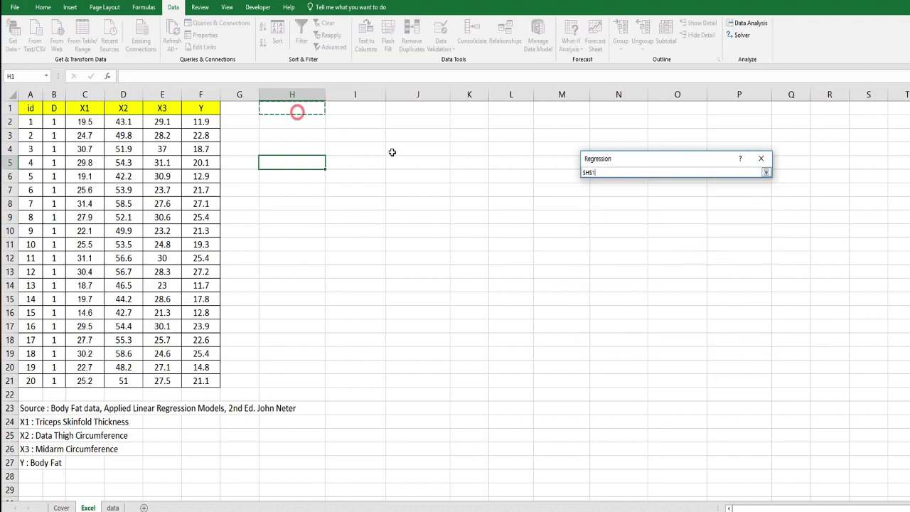
{"action": "left_click", "coordinate": [764, 173]}
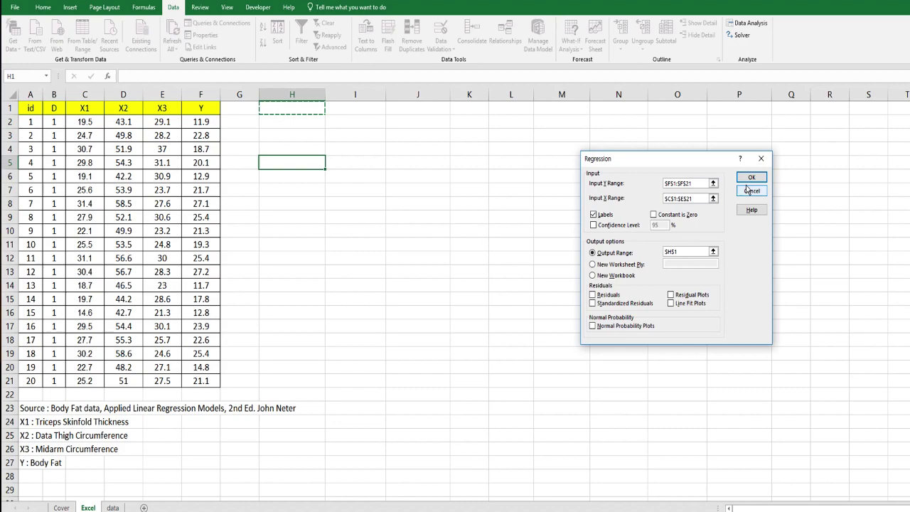
{"action": "left_click", "coordinate": [751, 177]}
{"action": "left_click", "coordinate": [469, 178]}
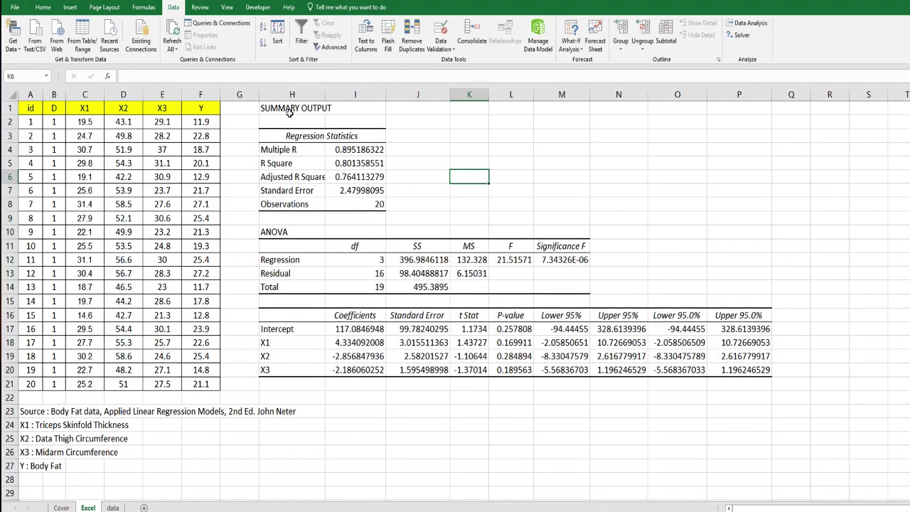
Step: Examine the regression summary output, from the regression statistics and ANOVA table to the coefficient table
{"action": "left_click_drag", "start_coordinate": [289, 113], "coordinate": [771, 402]}
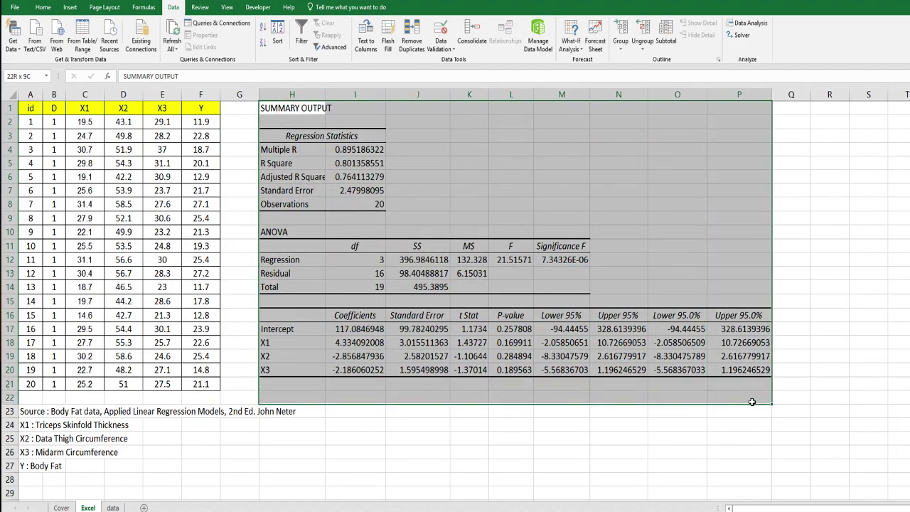
{"action": "left_click", "coordinate": [674, 428]}
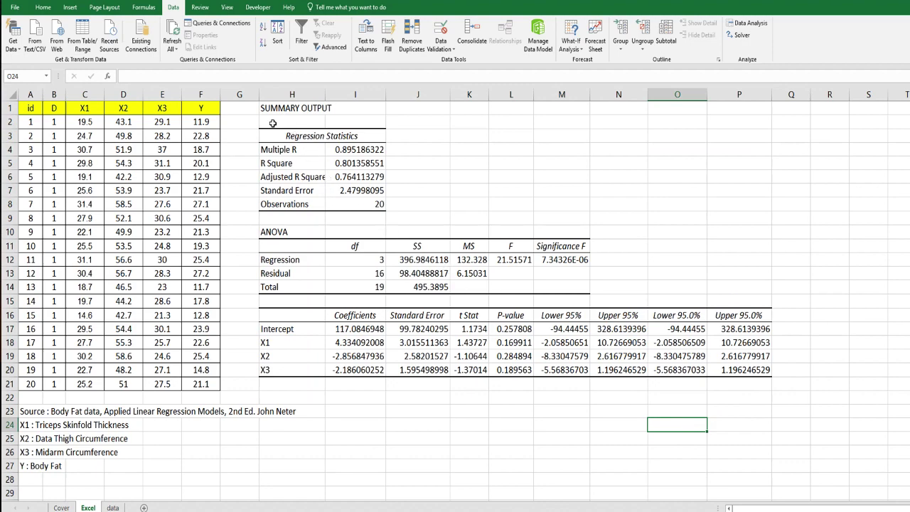
{"action": "left_click_drag", "start_coordinate": [269, 135], "coordinate": [770, 374]}
{"action": "left_click", "coordinate": [680, 435]}
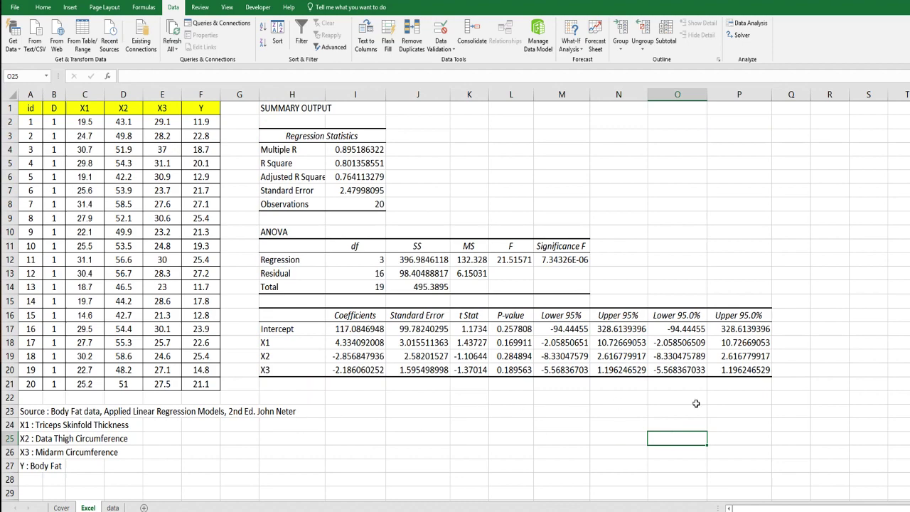
Step: Open the data sheet and examine the Y_hat and sum-of-squares columns, the coefficient cells b0 to b3 and the standard error cells
{"action": "left_click", "coordinate": [113, 508]}
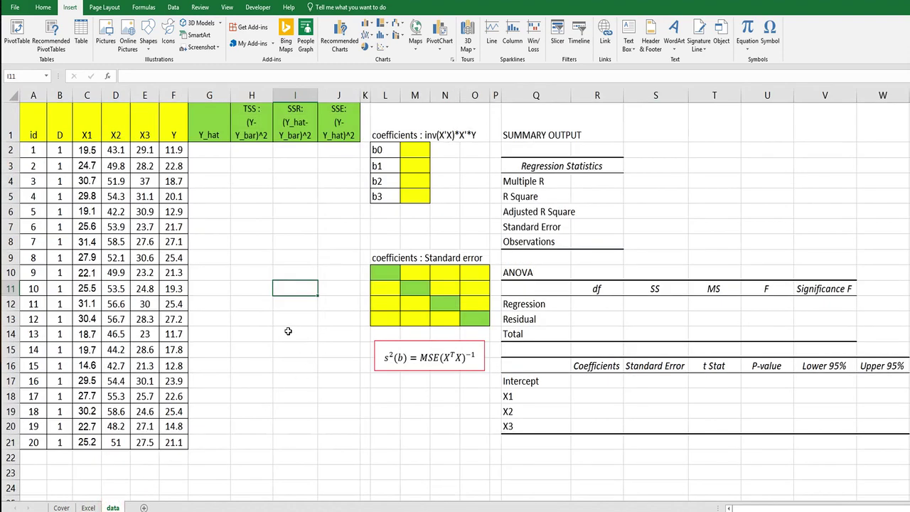
{"action": "left_click_drag", "start_coordinate": [213, 124], "coordinate": [331, 441]}
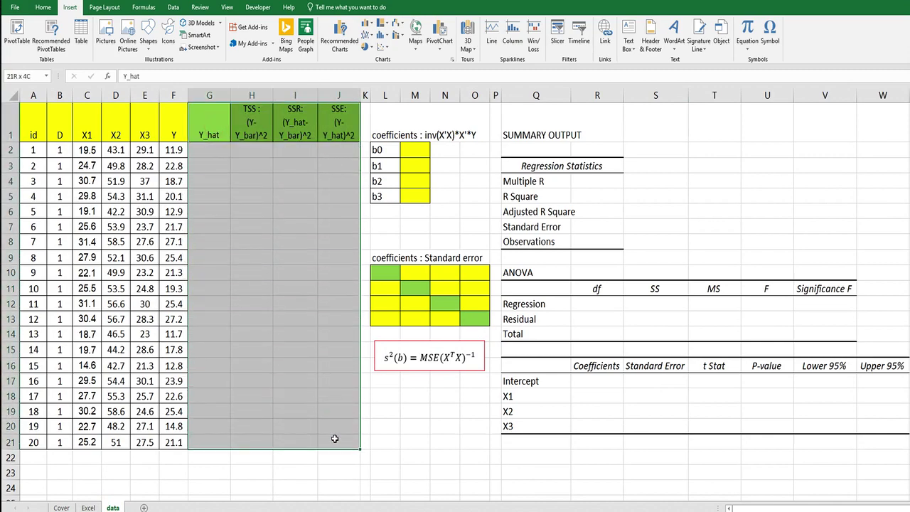
{"action": "left_click", "coordinate": [328, 349]}
{"action": "left_click_drag", "start_coordinate": [416, 155], "coordinate": [417, 197]}
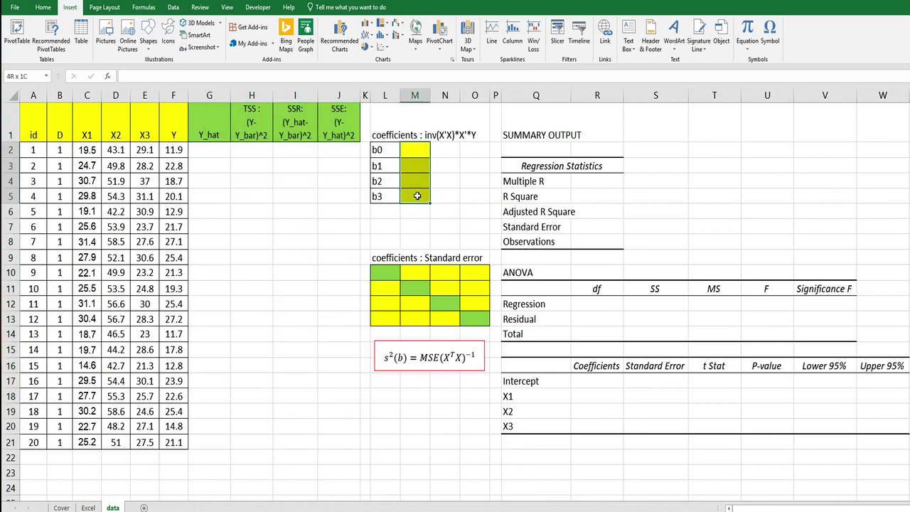
{"action": "left_click", "coordinate": [306, 242]}
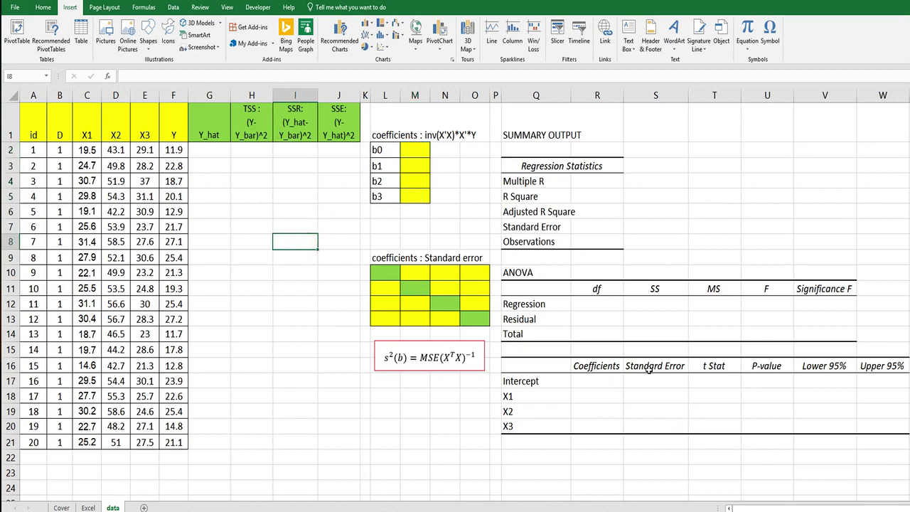
{"action": "left_click_drag", "start_coordinate": [649, 381], "coordinate": [649, 426]}
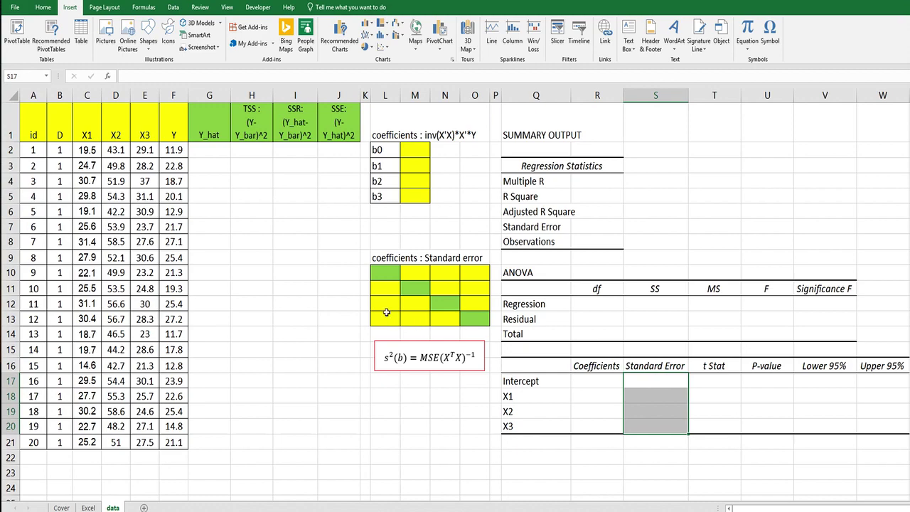
{"action": "left_click", "coordinate": [263, 254]}
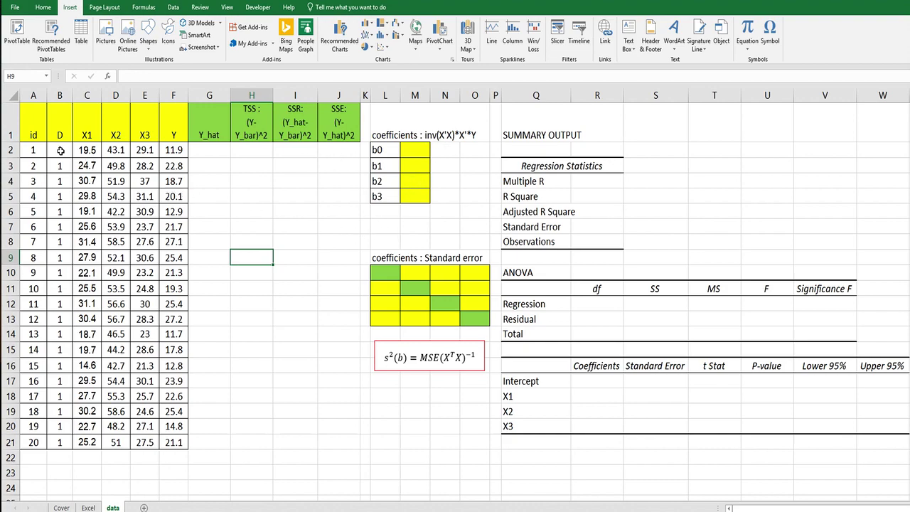
Step: Give the predictor matrix B2:E21, covering columns D and X1 to X3, a range name
{"action": "left_click_drag", "start_coordinate": [61, 151], "coordinate": [145, 441]}
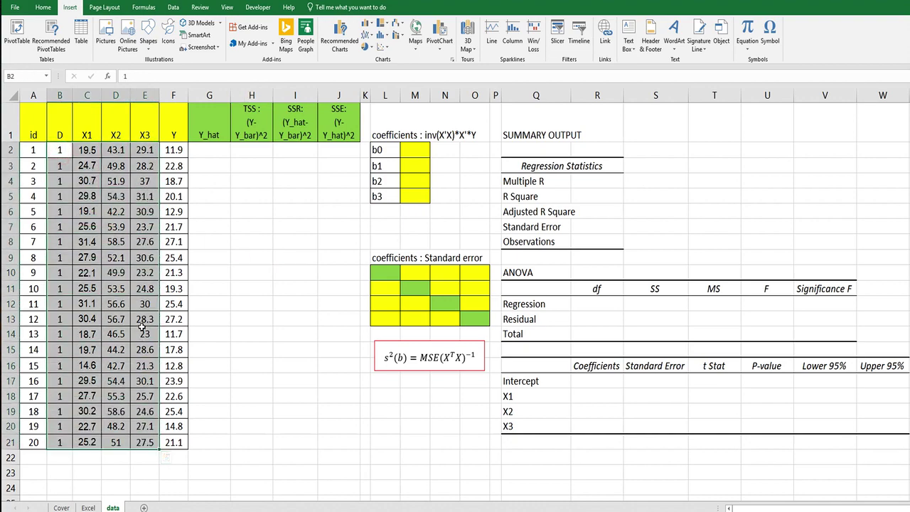
{"action": "left_click_drag", "start_coordinate": [60, 150], "coordinate": [144, 442]}
{"action": "left_click", "coordinate": [28, 79]}
Step: Name the response values in F2:F21 as the range Y
{"action": "left_click", "coordinate": [175, 149]}
{"action": "left_click", "coordinate": [171, 442], "text": "shift"}
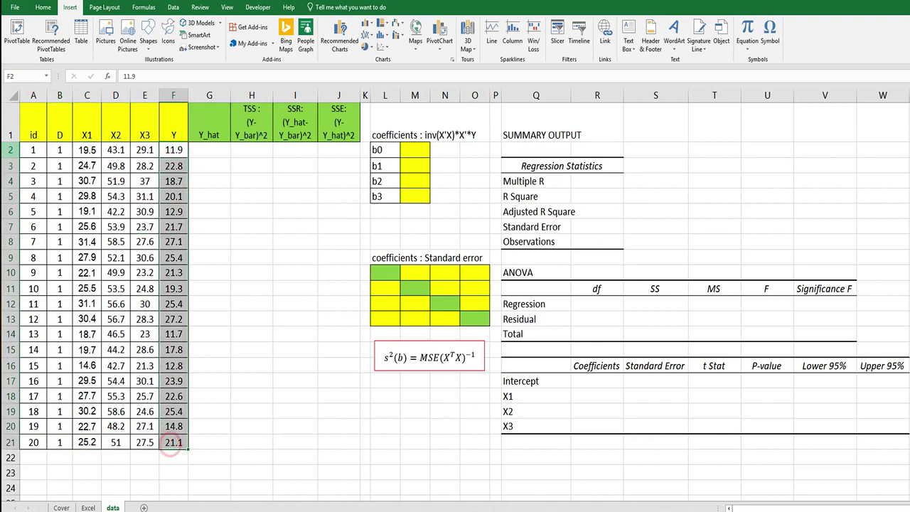
{"action": "left_click", "coordinate": [22, 75]}
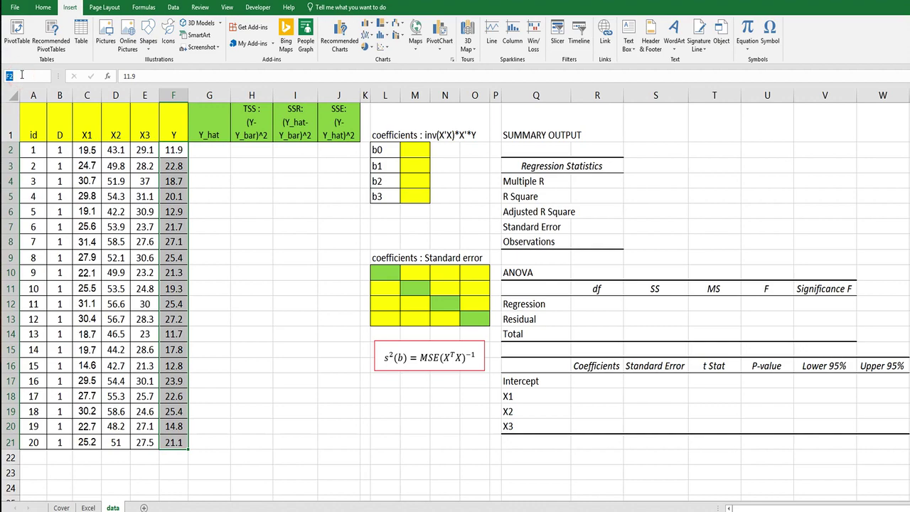
{"action": "type", "text": "Y"}
{"action": "key", "text": "Return"}
Step: Start a formula across coefficient cells M2:M5 that multiplies the transposed X matrix by X: =mmult(transpose(X),X)
{"action": "left_click_drag", "start_coordinate": [421, 150], "coordinate": [423, 197]}
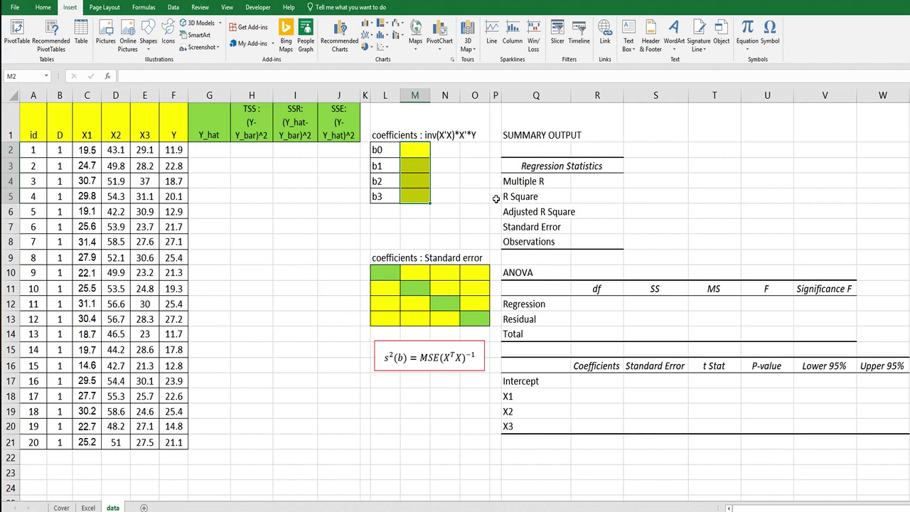
{"action": "type", "text": "=mmul"}
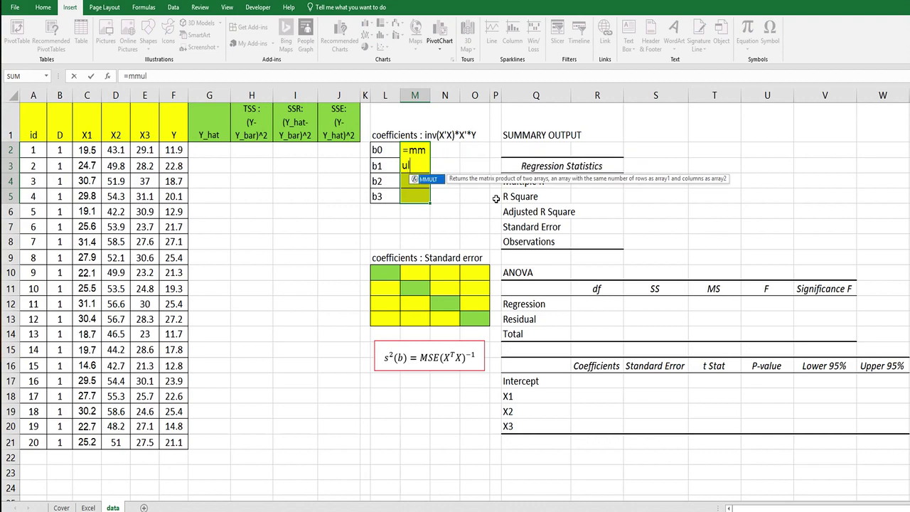
{"action": "type", "text": "t("}
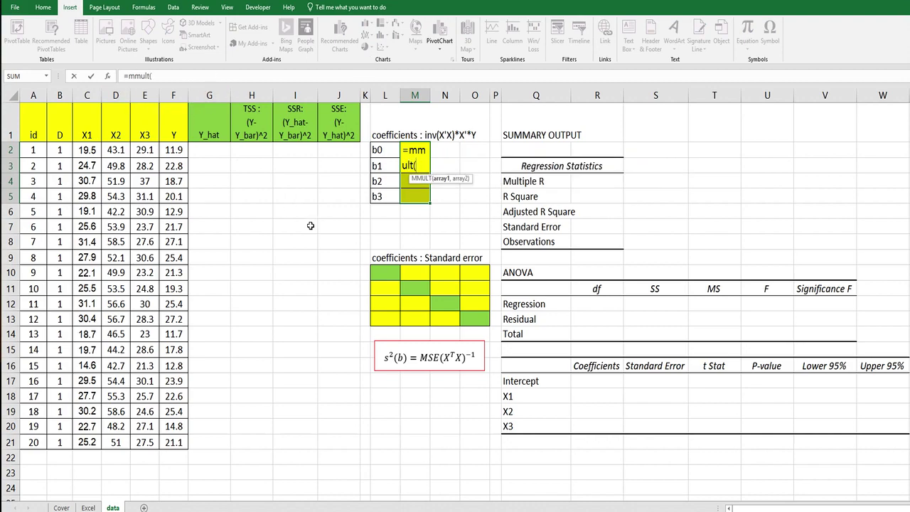
{"action": "type", "text": "transp"}
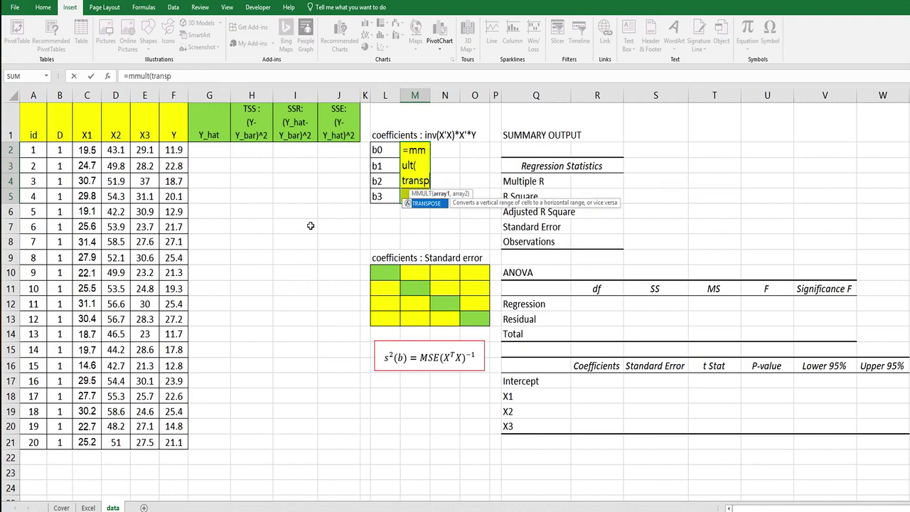
{"action": "type", "text": "ose(X),X"}
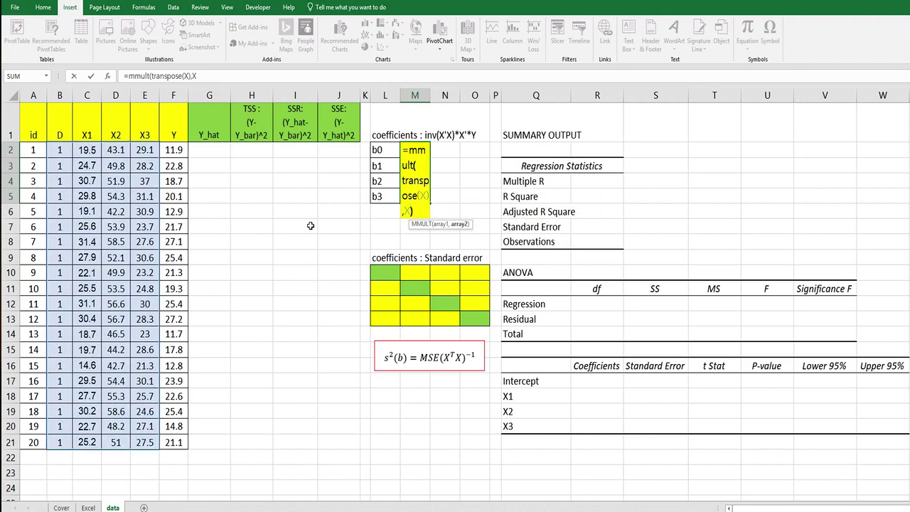
{"action": "type", "text": ")"}
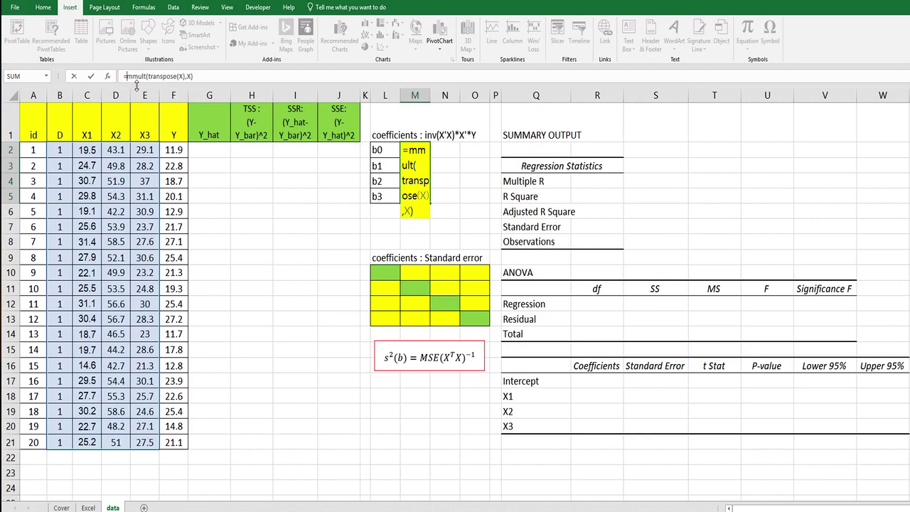
Step: Wrap the X'X product in the matrix inverse function so the formula reads =minverse(mmult(transpose(X),X))
{"action": "type", "text": "minverse("}
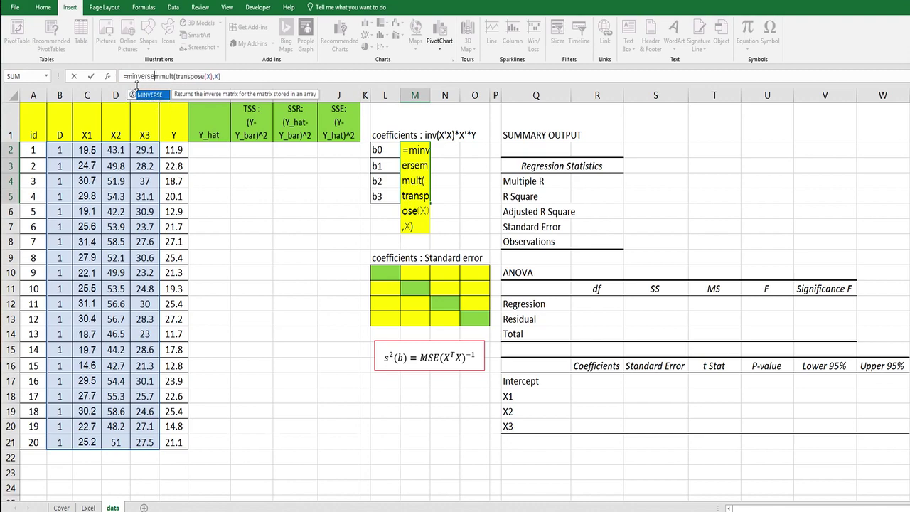
{"action": "left_click", "coordinate": [242, 74]}
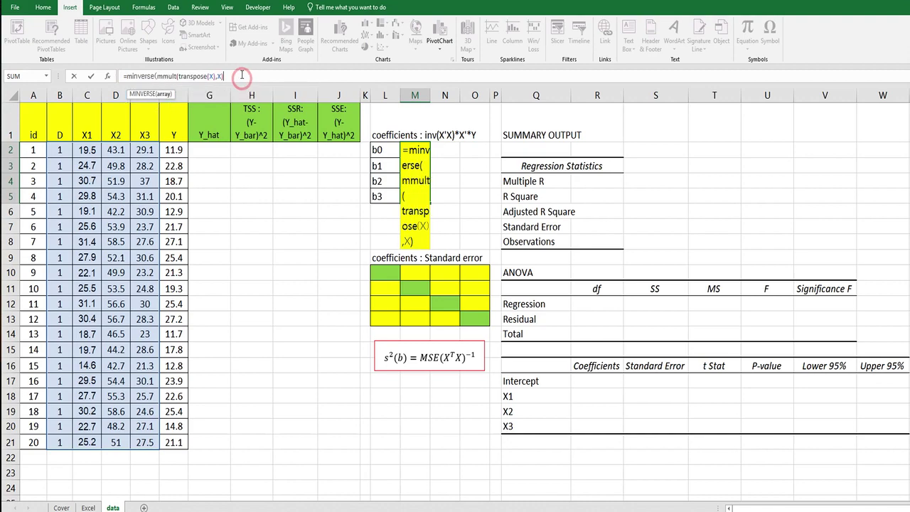
{"action": "type", "text": ")"}
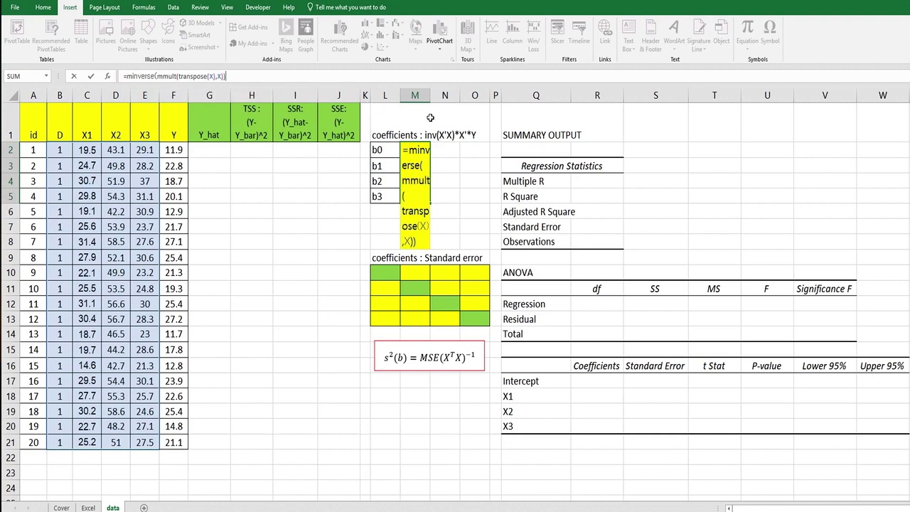
Step: Multiply the inverse by the transposed X with an outer MMULT: =mmult(minverse(mmult(transpose(X),X)),transpose(X))
{"action": "left_click", "coordinate": [126, 76]}
{"action": "type", "text": "mmul"}
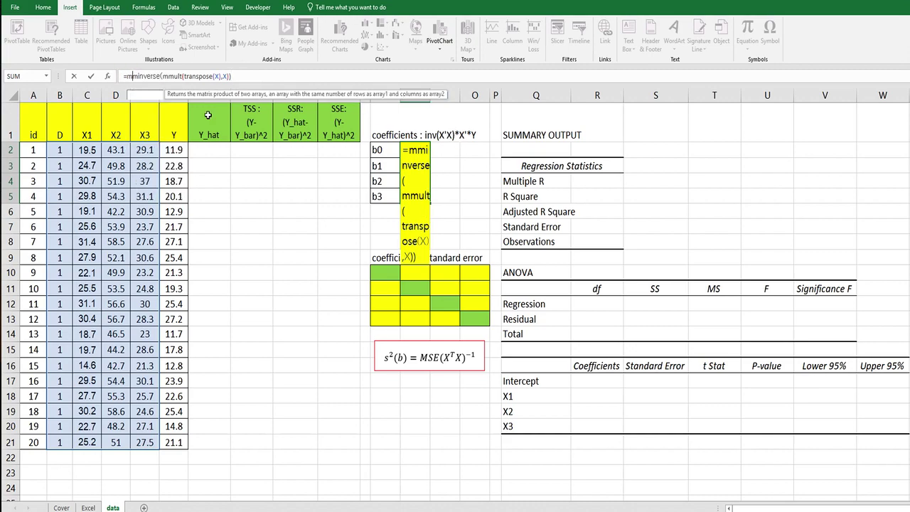
{"action": "type", "text": "t("}
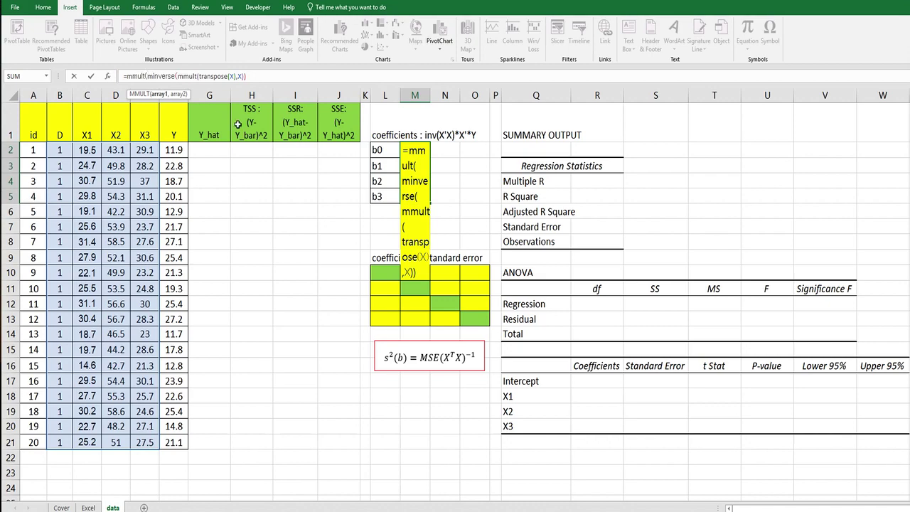
{"action": "left_click", "coordinate": [267, 77]}
{"action": "type", "text": ",tr"}
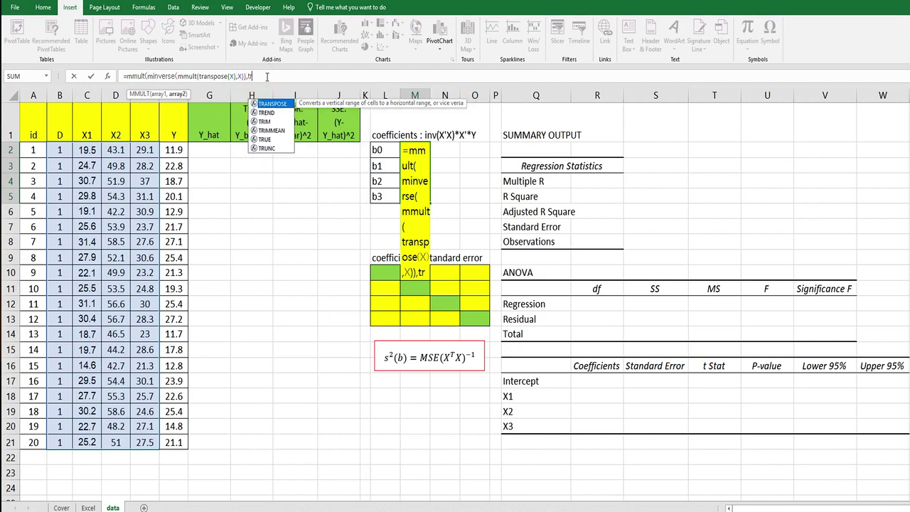
{"action": "type", "text": "anspos"}
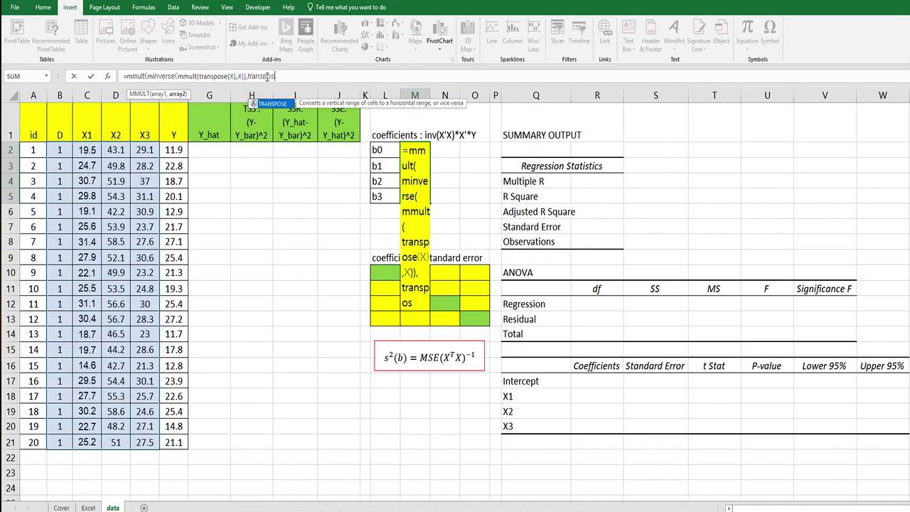
{"action": "type", "text": "e(X)"}
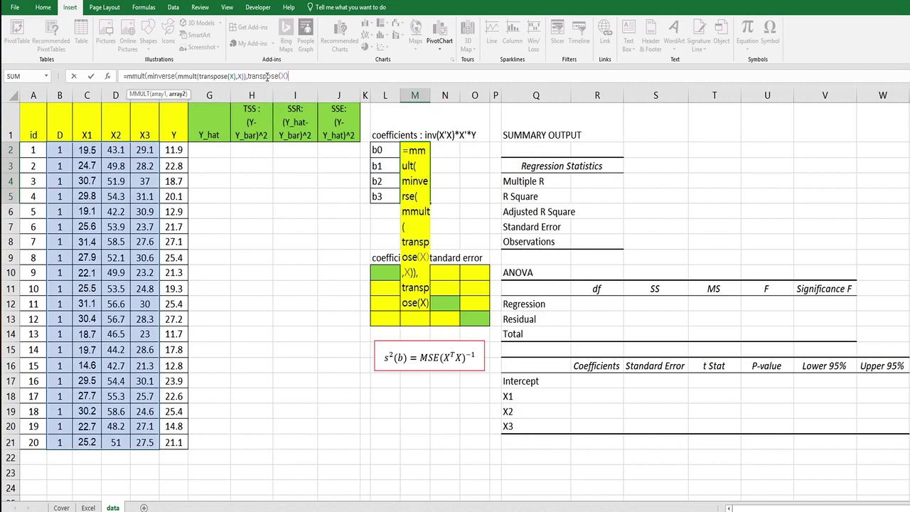
{"action": "type", "text": ")"}
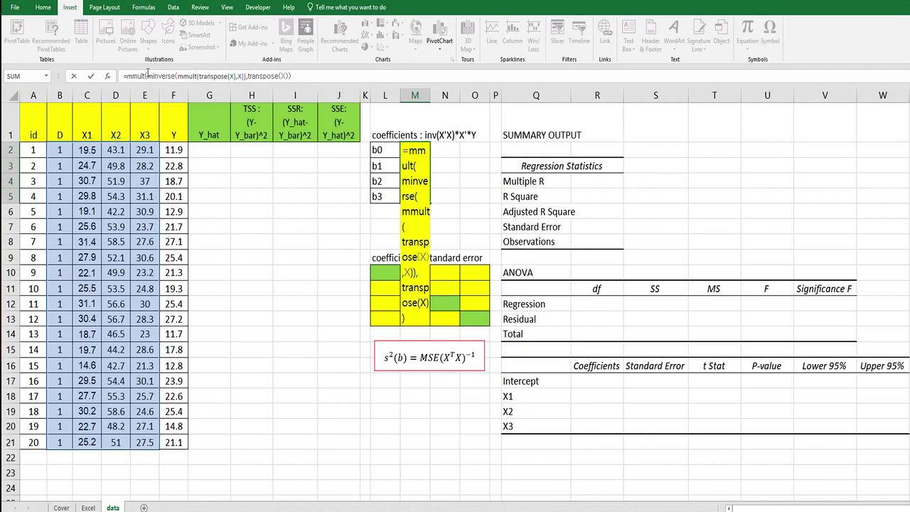
Step: Wrap the formula in another MMULT with Y as its second array and enter it as an array formula in M2:M5
{"action": "left_click", "coordinate": [128, 76]}
{"action": "type", "text": "mmult("}
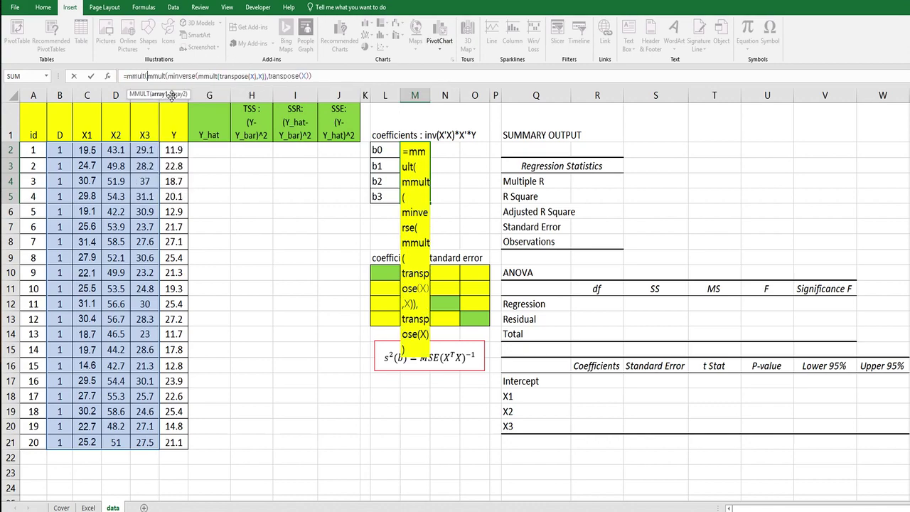
{"action": "left_click", "coordinate": [328, 74]}
{"action": "type", "text": ",Y"}
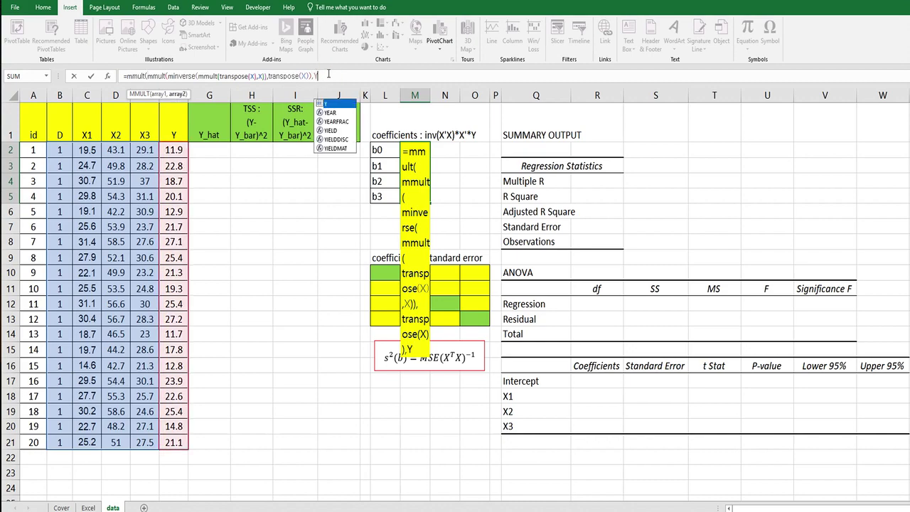
{"action": "type", "text": ")"}
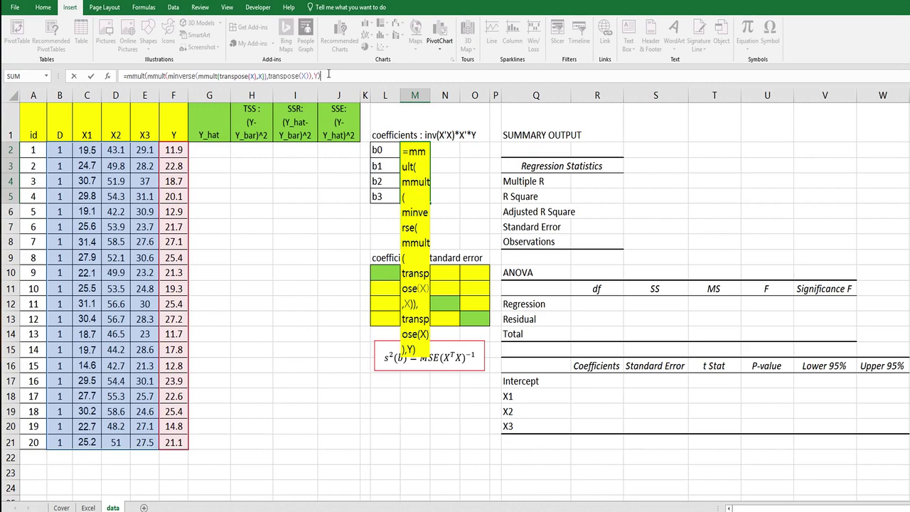
{"action": "key", "text": "ctrl+shift+Return"}
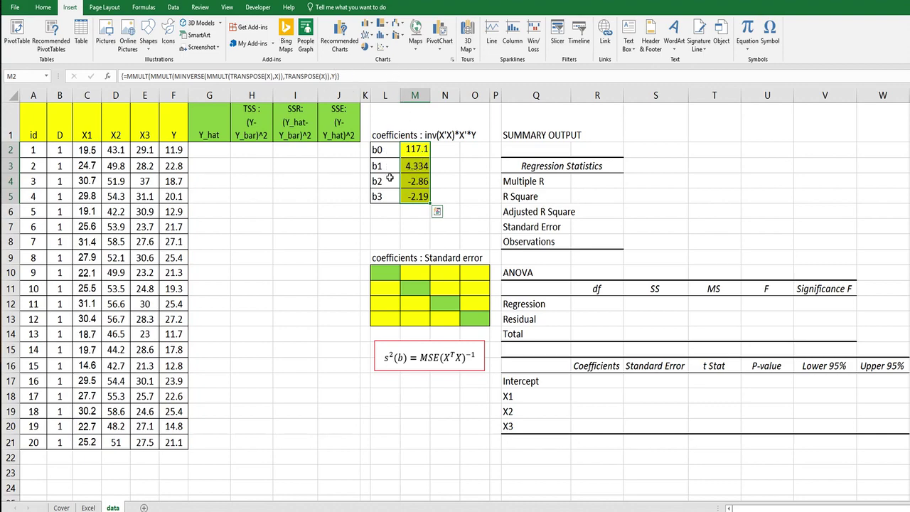
Step: Start the Y_hat formula in G2 with the intercept and X1 term, using absolute coefficient references: =$M$2+$M$3*C2
{"action": "left_click", "coordinate": [213, 151]}
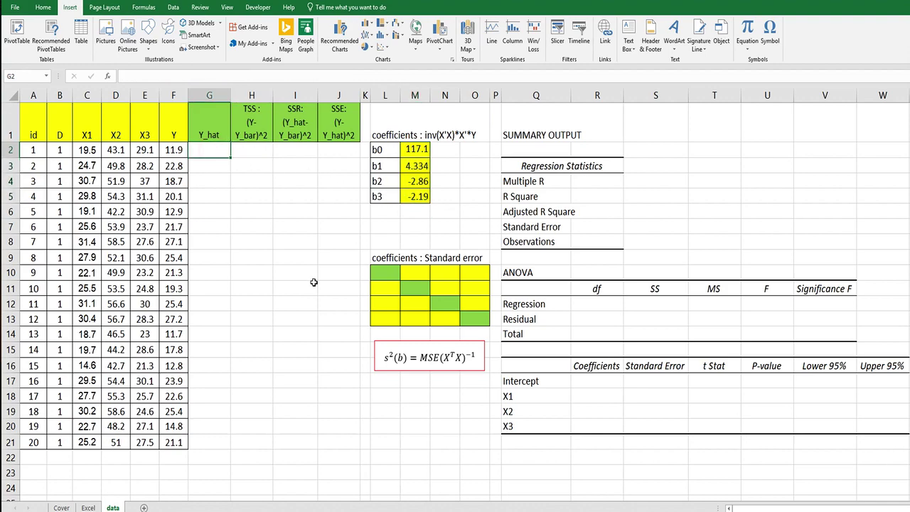
{"action": "type", "text": "="}
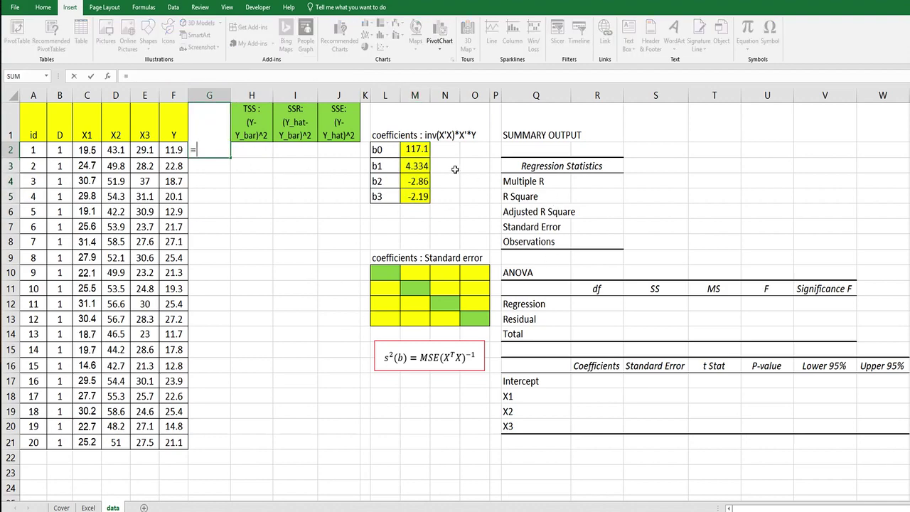
{"action": "left_click", "coordinate": [421, 150]}
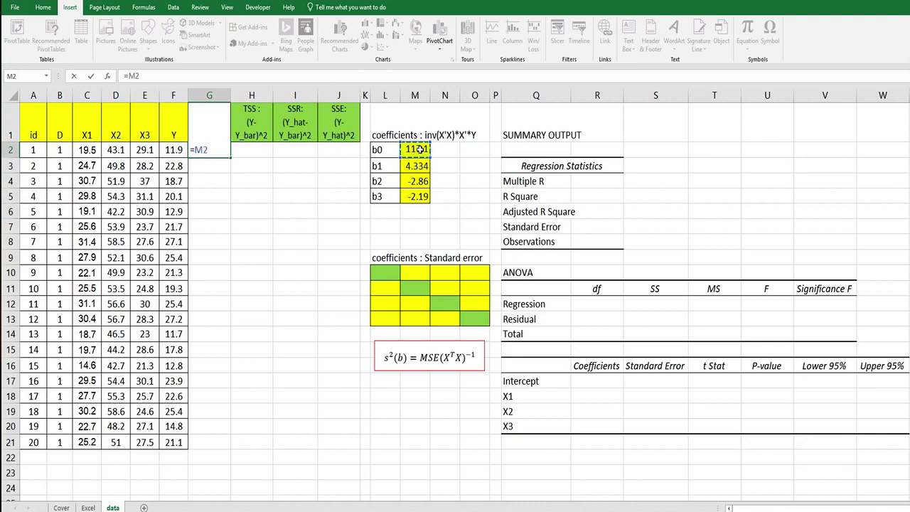
{"action": "key", "text": "F4"}
{"action": "type", "text": "+"}
{"action": "left_click", "coordinate": [418, 165]}
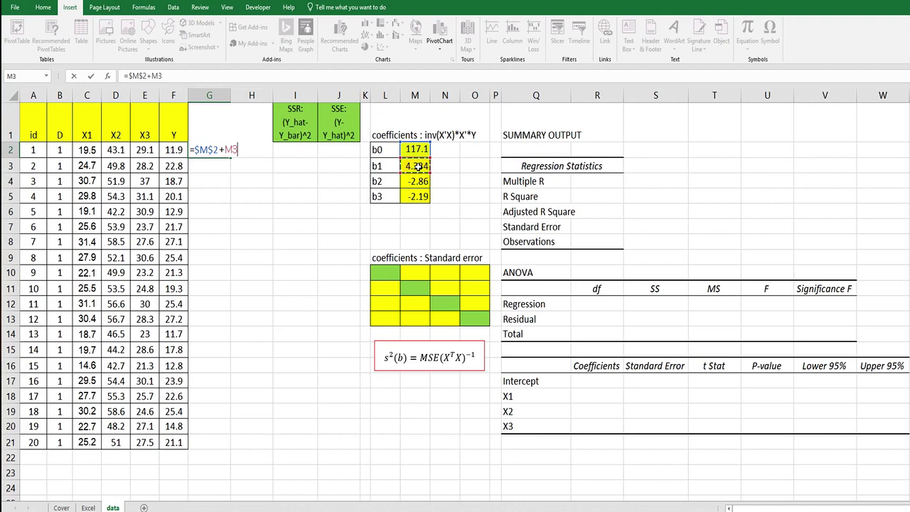
{"action": "key", "text": "F4"}
{"action": "type", "text": "*"}
{"action": "left_click", "coordinate": [91, 149]}
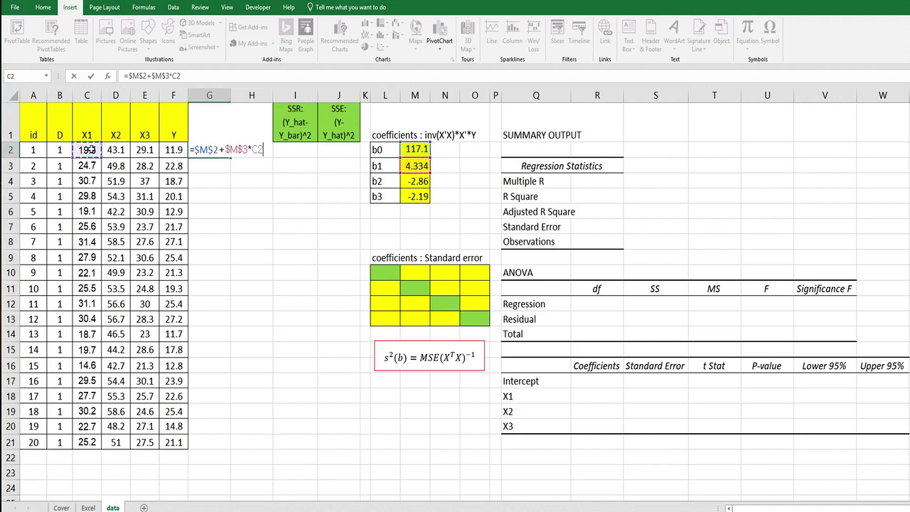
Step: Complete the G2 formula with the X2 and X3 terms, +$M$4*D2+$M$5*E2, and enter it
{"action": "type", "text": "+"}
{"action": "left_click", "coordinate": [411, 179]}
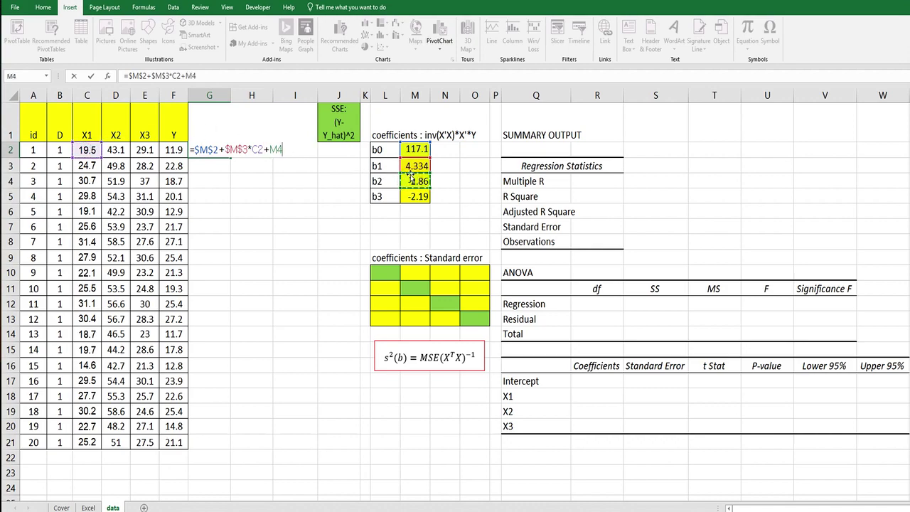
{"action": "key", "text": "F4"}
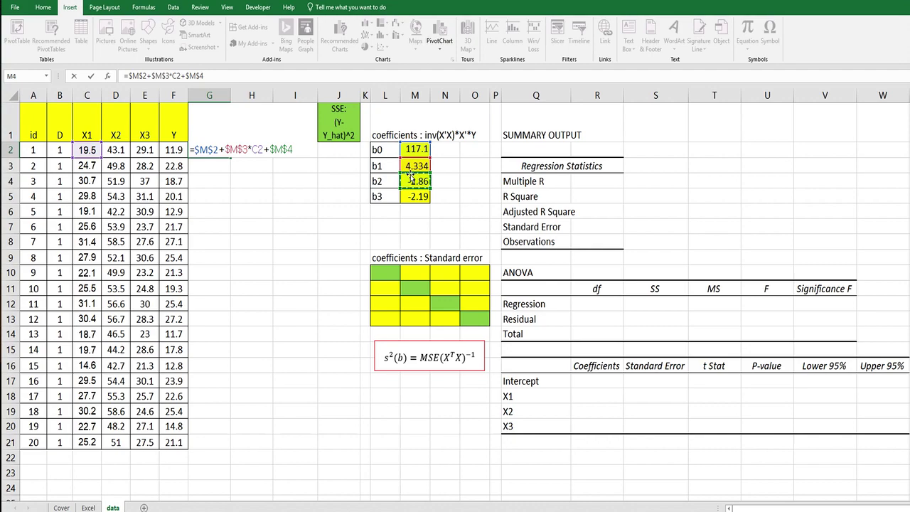
{"action": "type", "text": "*"}
{"action": "left_click", "coordinate": [118, 150]}
{"action": "type", "text": "+"}
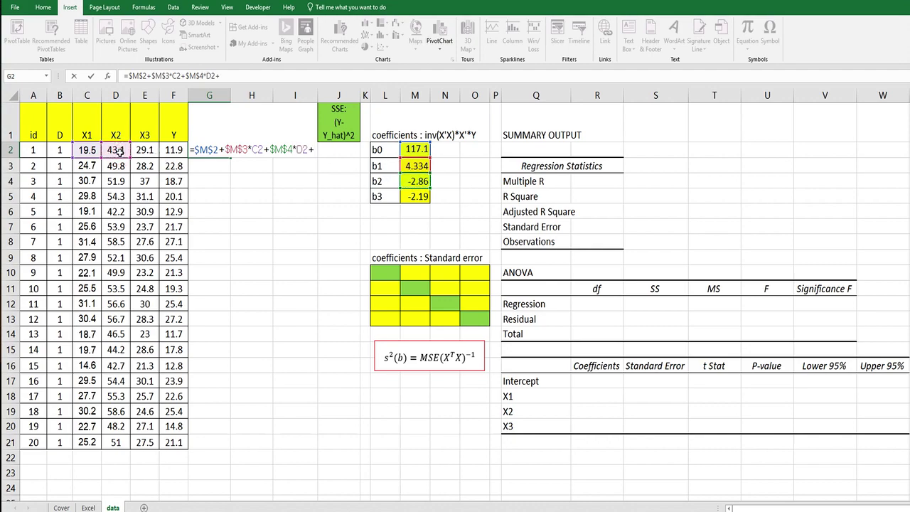
{"action": "left_click", "coordinate": [414, 196]}
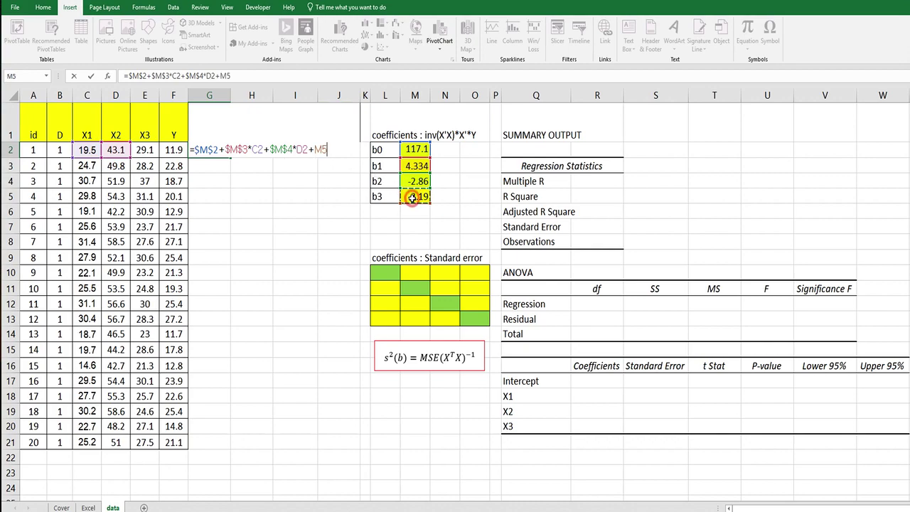
{"action": "key", "text": "F4"}
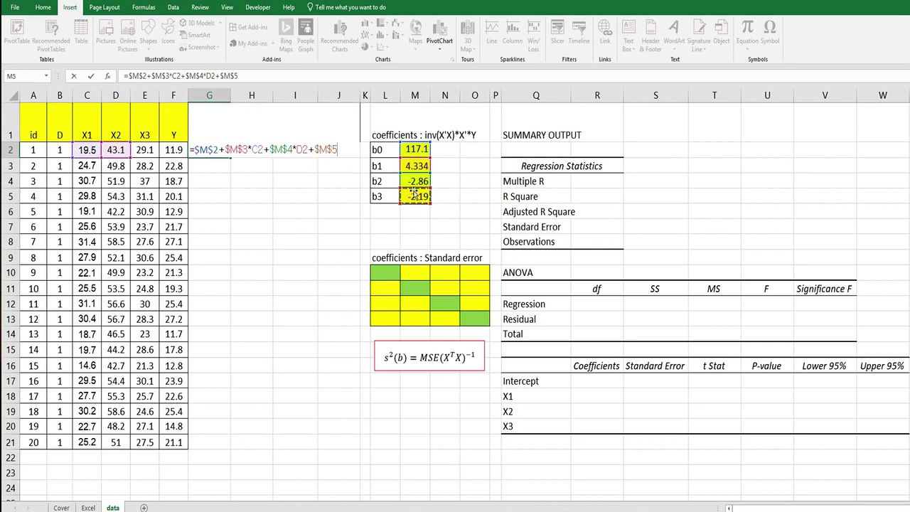
{"action": "type", "text": "*"}
{"action": "left_click", "coordinate": [152, 149]}
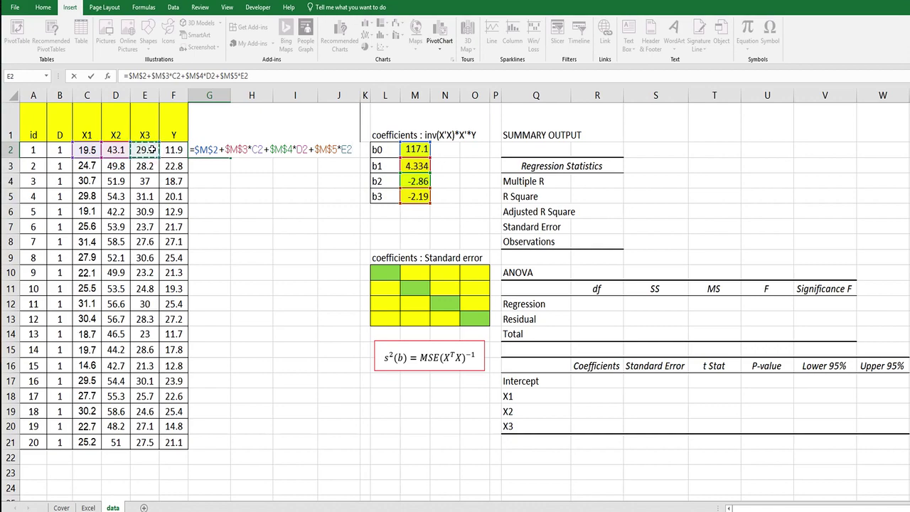
{"action": "key", "text": "Return"}
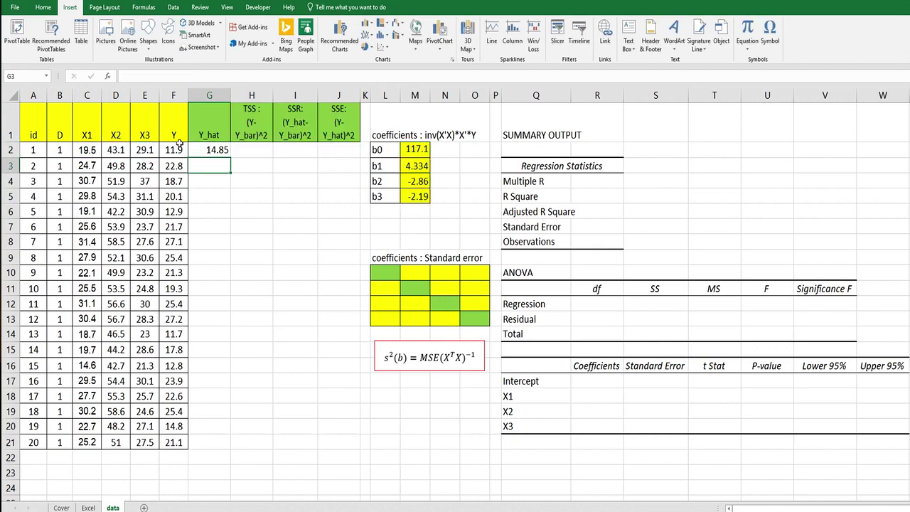
Step: Fill the Y_hat formula from G2 down to G21 and select G5 to inspect its copied formula
{"action": "left_click", "coordinate": [222, 149]}
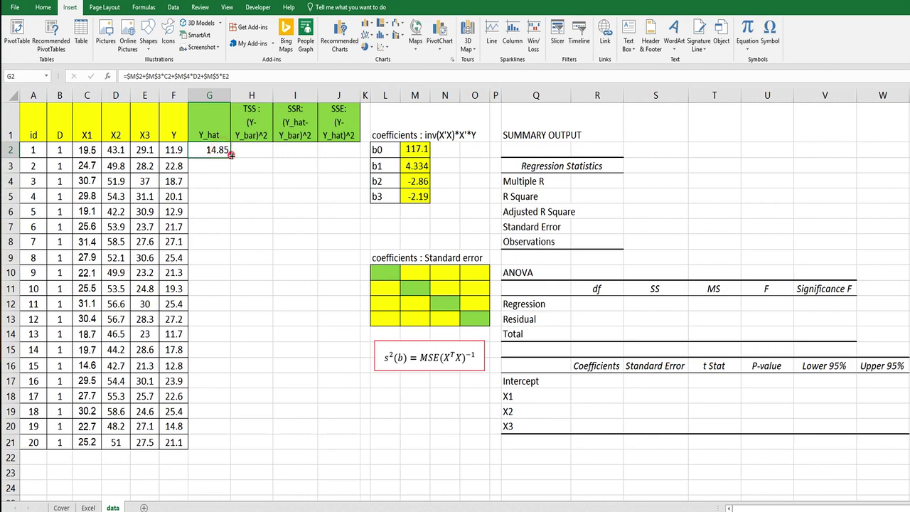
{"action": "double_click", "coordinate": [231, 155]}
{"action": "left_click", "coordinate": [217, 196]}
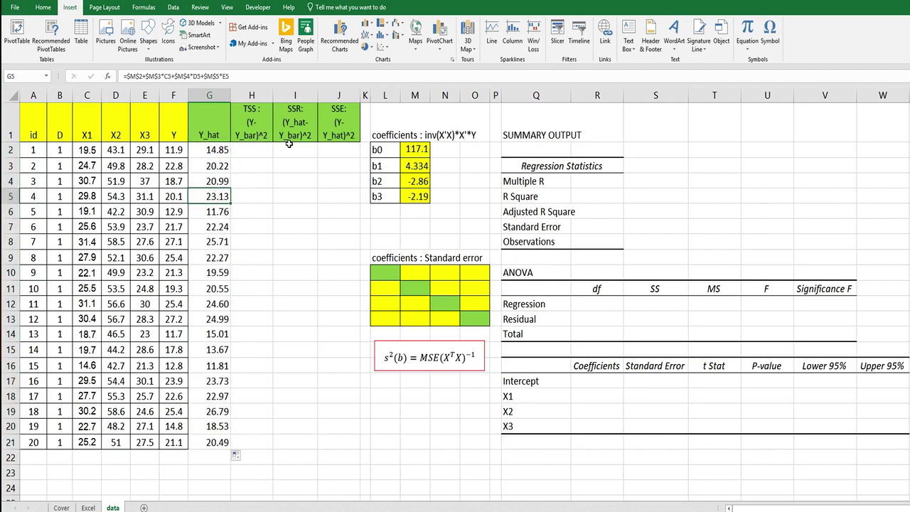
Step: Start the TSS formula in H2 by subtracting from the first Y value: =(F2-
{"action": "left_click", "coordinate": [242, 150]}
{"action": "type", "text": "="}
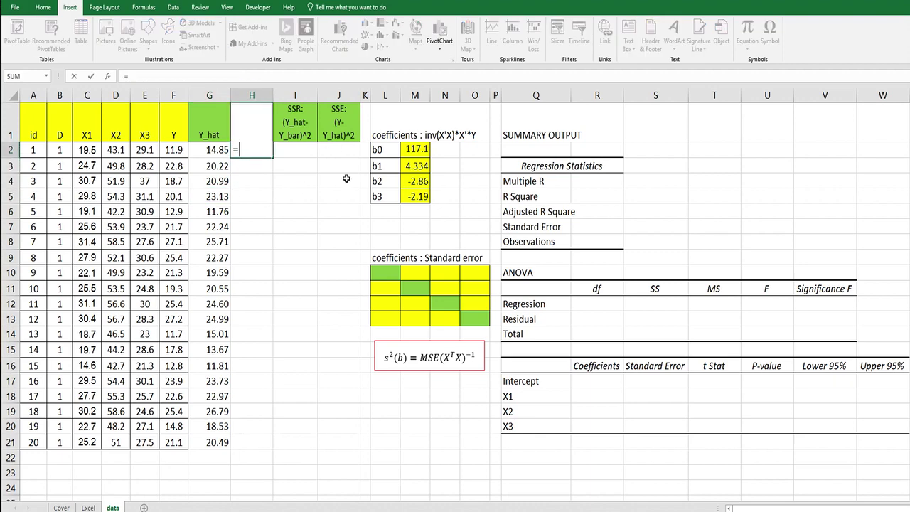
{"action": "type", "text": "("}
{"action": "key", "text": "Left"}
{"action": "key", "text": "Left"}
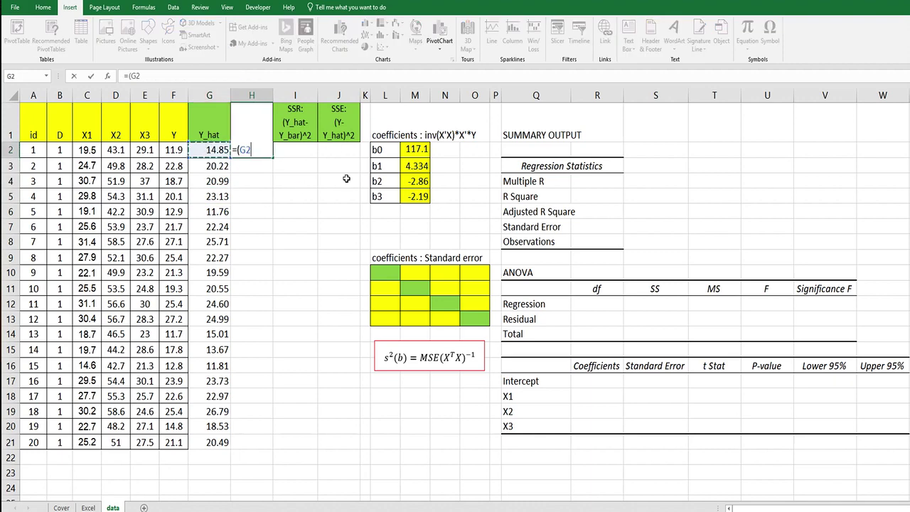
{"action": "type", "text": "-"}
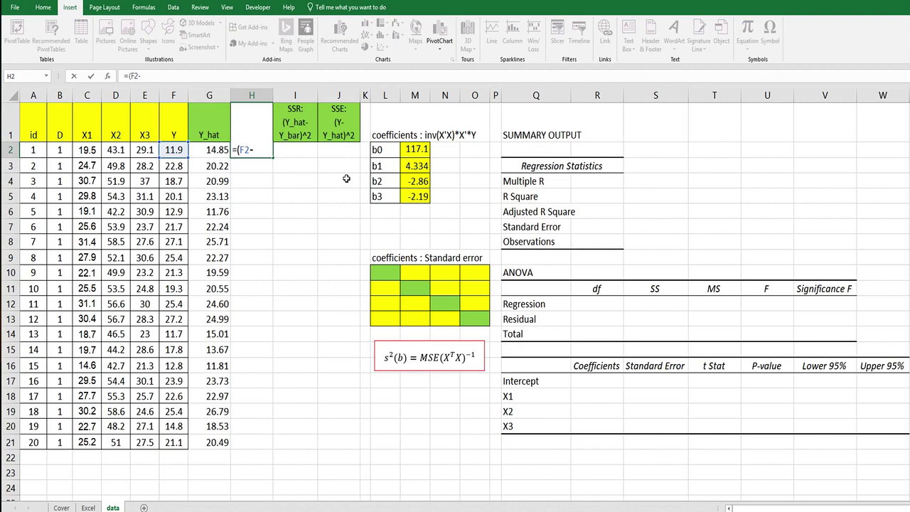
Step: Complete the H2 formula as =(F2-AVERAGE(Y))^2, enter it and fill it down to H21
{"action": "type", "text": "avereage"}
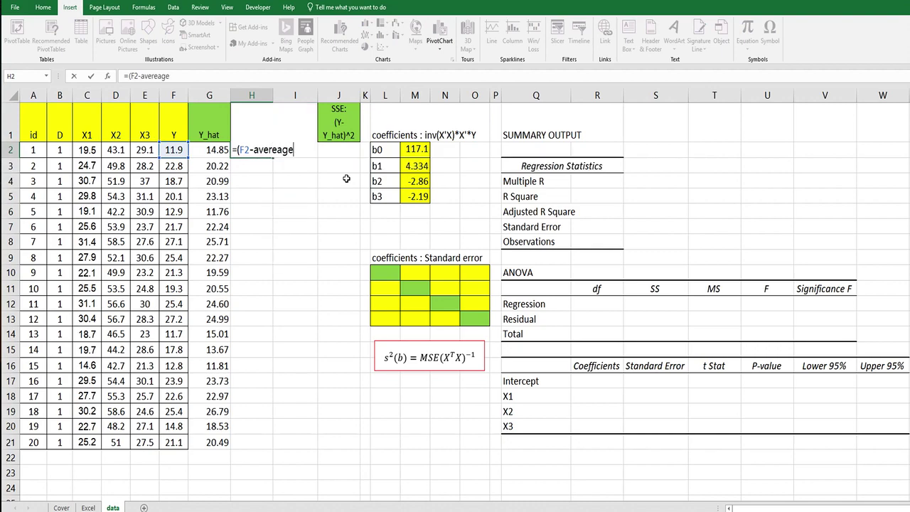
{"action": "key", "text": "BackSpace"}
{"action": "key", "text": "BackSpace"}
{"action": "key", "text": "BackSpace"}
{"action": "key", "text": "BackSpace"}
{"action": "type", "text": "ag"}
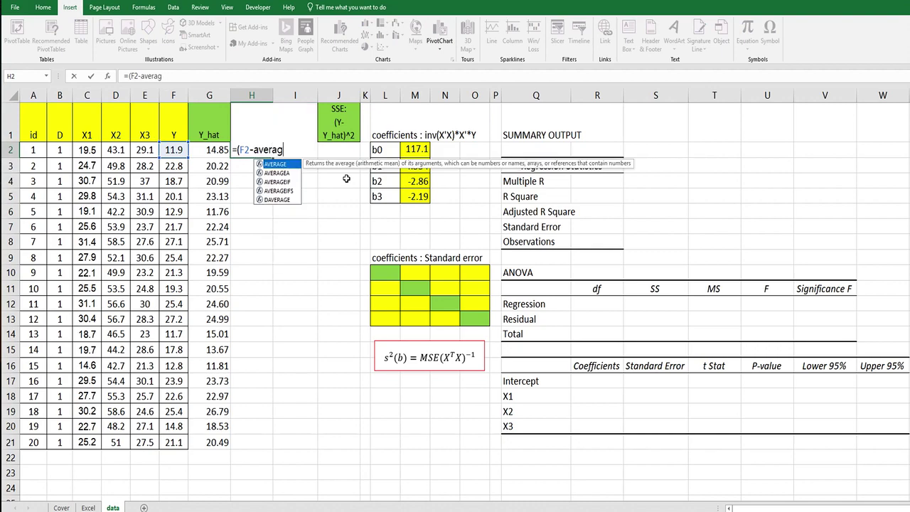
{"action": "type", "text": "e("}
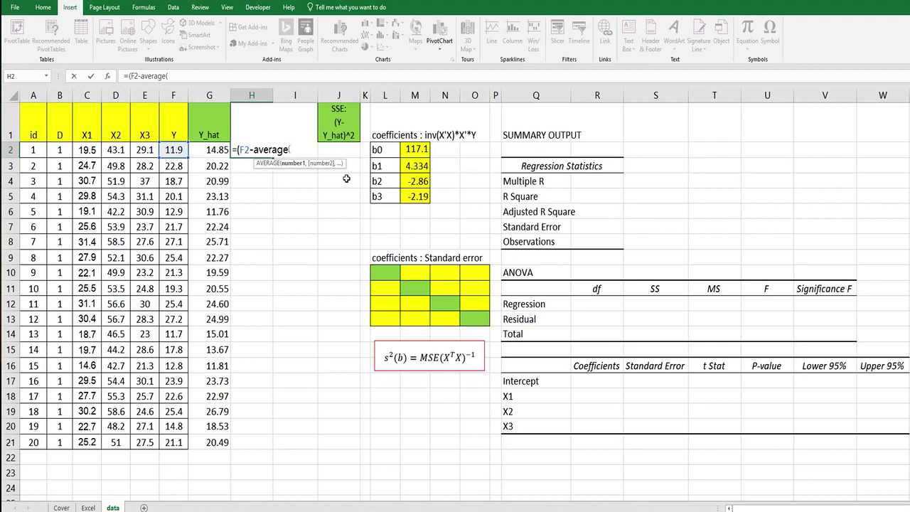
{"action": "type", "text": "Y"}
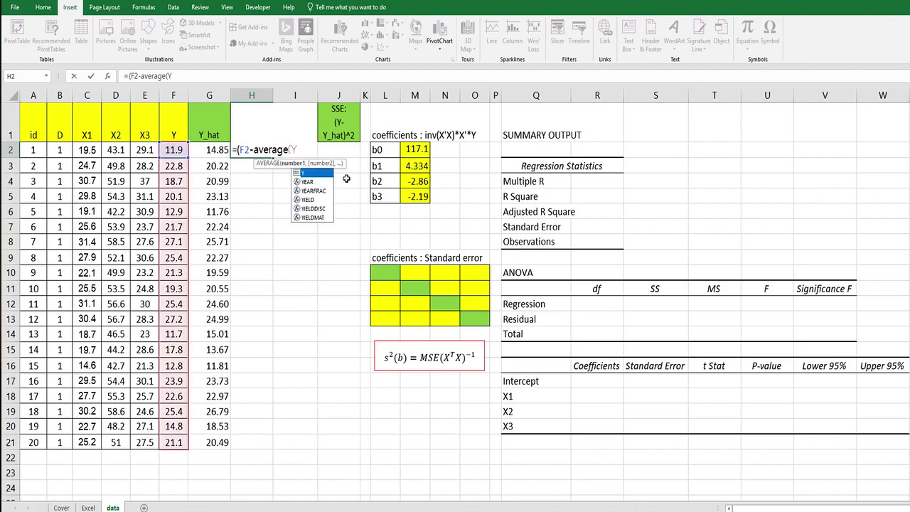
{"action": "type", "text": "))^2"}
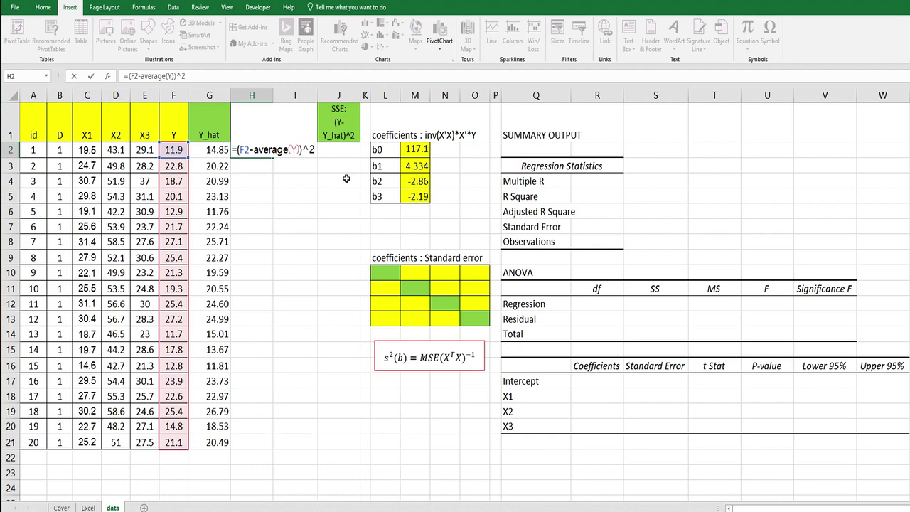
{"action": "key", "text": "Return"}
{"action": "left_click", "coordinate": [264, 150]}
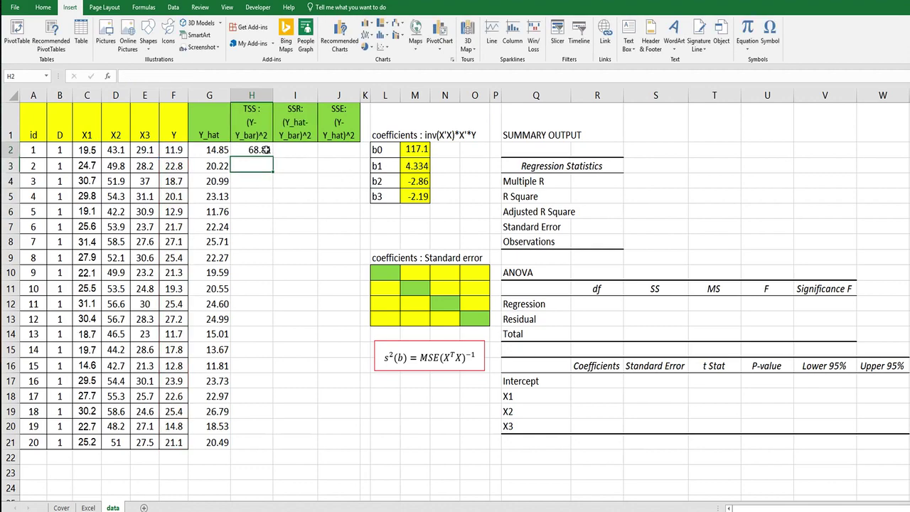
{"action": "double_click", "coordinate": [273, 158]}
Step: Enter the SSR formula =(G2-AVERAGE(Y))^2 in I2 and fill it down to I21
{"action": "left_click", "coordinate": [298, 149]}
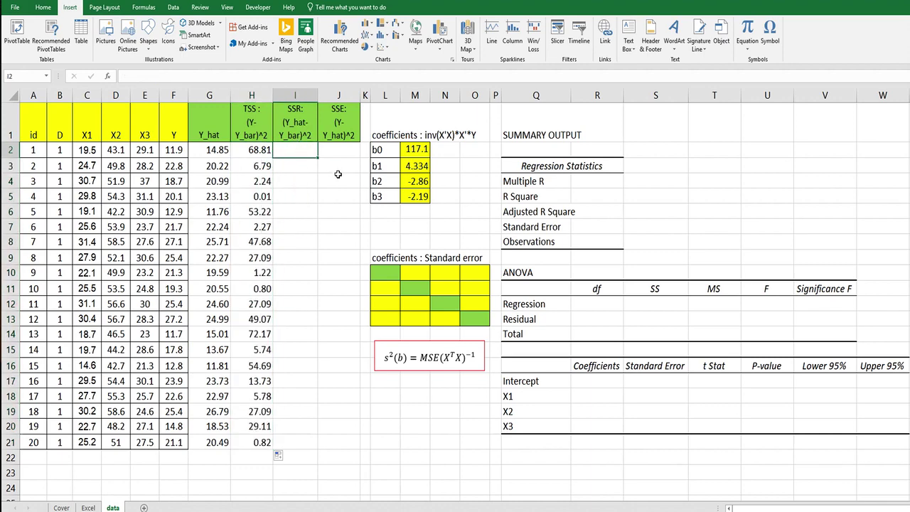
{"action": "type", "text": "=("}
{"action": "key", "text": "Left"}
{"action": "key", "text": "Left"}
{"action": "type", "text": "-avera"}
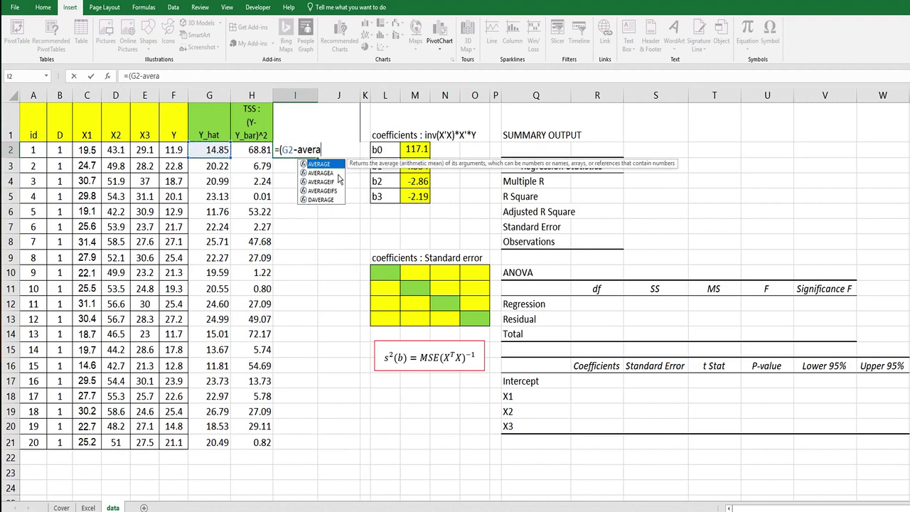
{"action": "type", "text": "ge("}
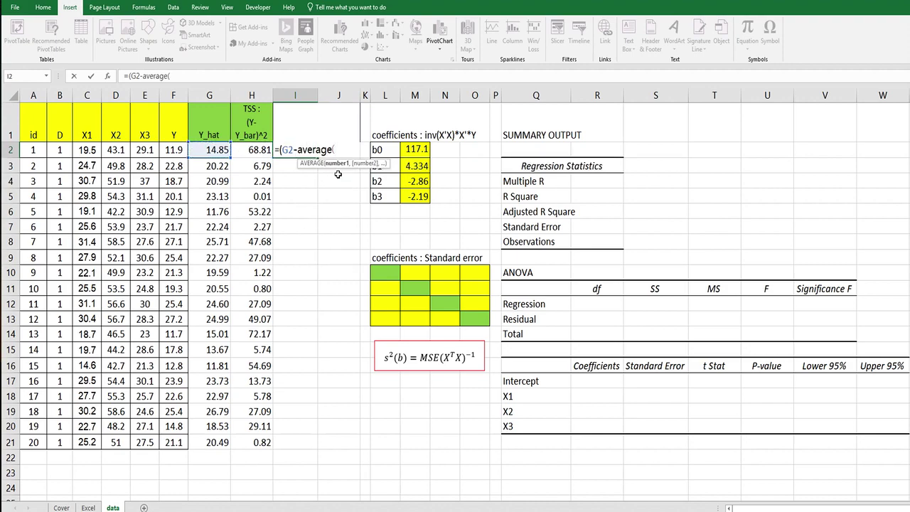
{"action": "type", "text": "Y))^"}
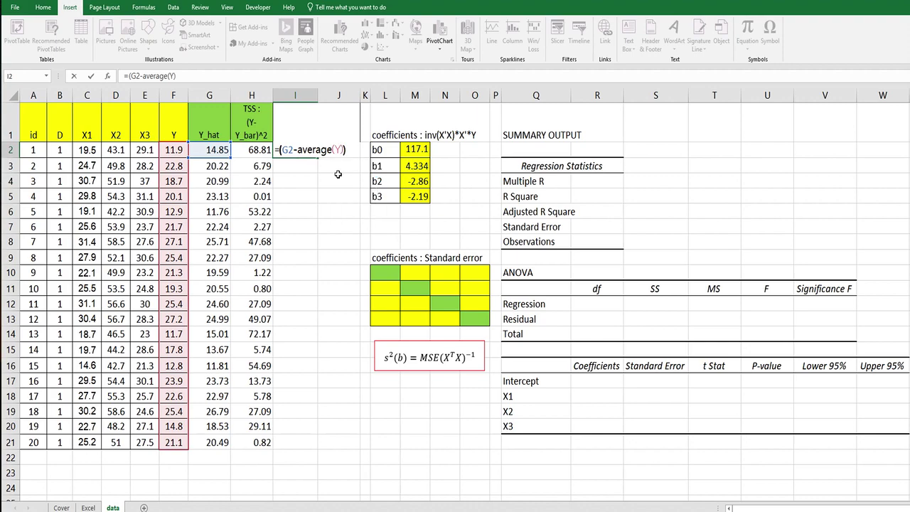
{"action": "type", "text": "2"}
{"action": "key", "text": "Return"}
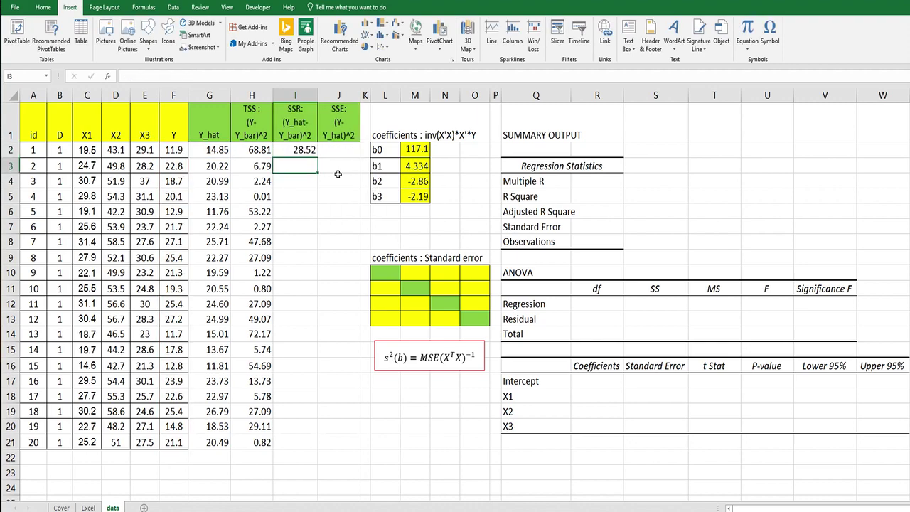
{"action": "left_click", "coordinate": [303, 150]}
{"action": "double_click", "coordinate": [317, 162]}
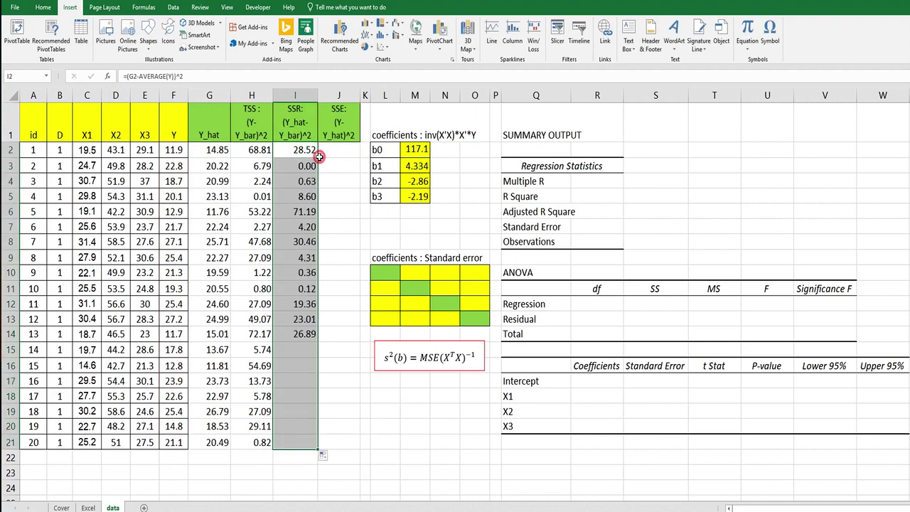
Step: Enter the SSE formula =(F2-G2)^2 in J2 and fill it down to J21
{"action": "left_click", "coordinate": [334, 152]}
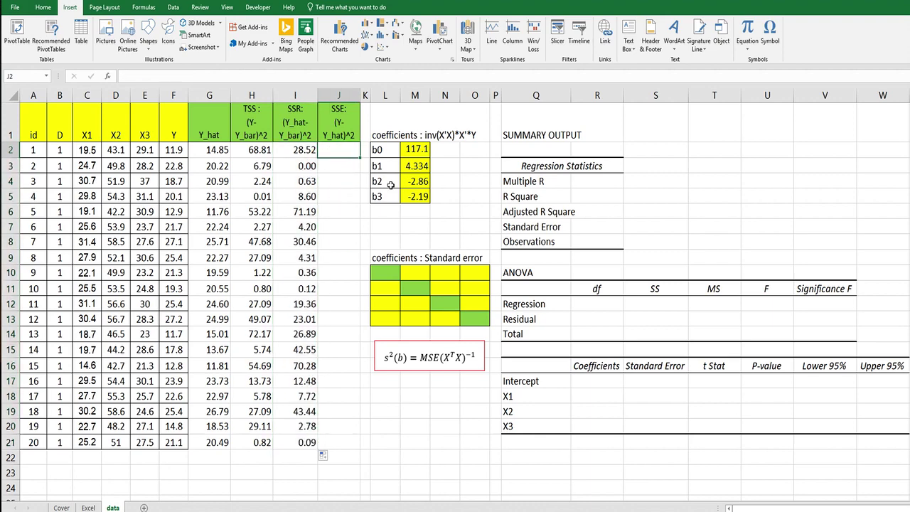
{"action": "type", "text": "=("}
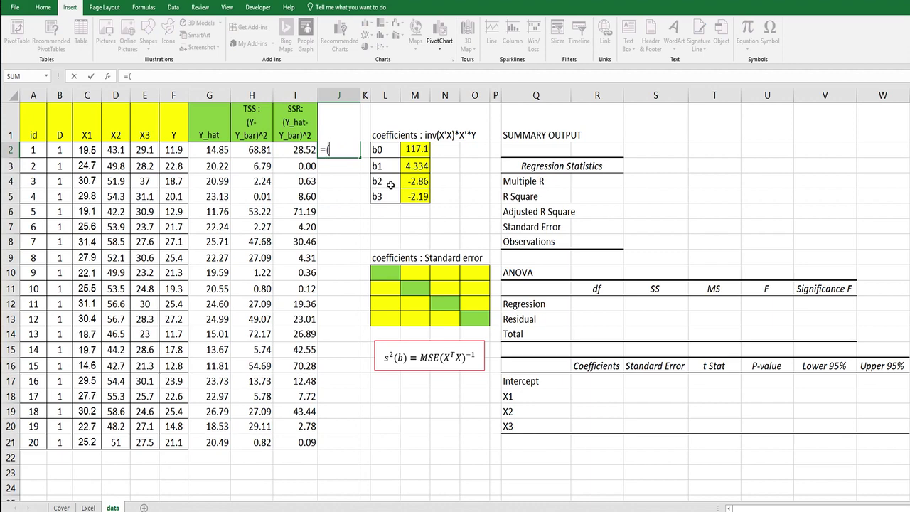
{"action": "key", "text": "Left"}
{"action": "key", "text": "Left"}
{"action": "key", "text": "Left"}
{"action": "key", "text": "Left"}
{"action": "type", "text": "-"}
{"action": "key", "text": "Left"}
{"action": "key", "text": "Left"}
{"action": "key", "text": "Left"}
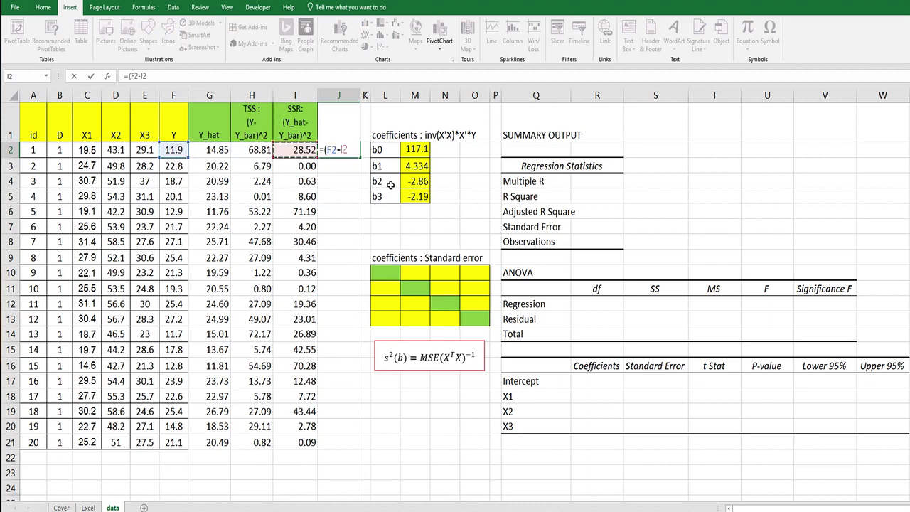
{"action": "type", "text": ")^2"}
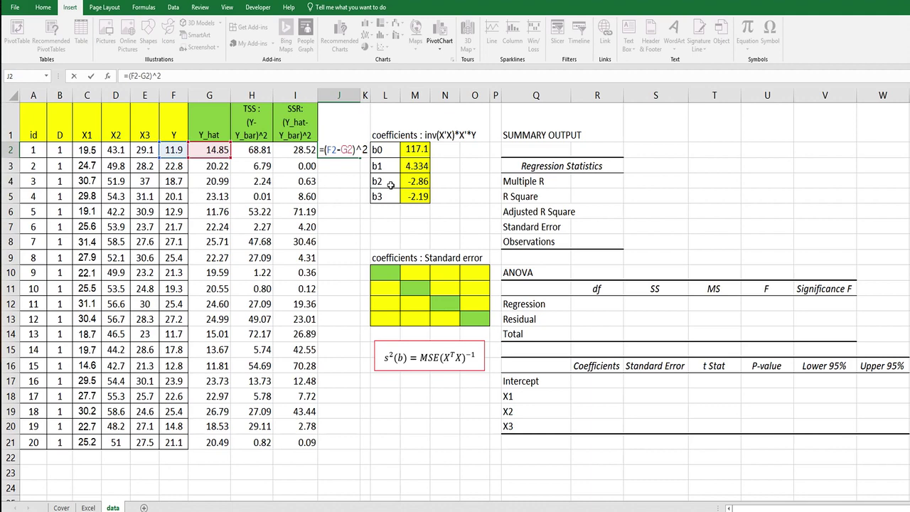
{"action": "key", "text": "Return"}
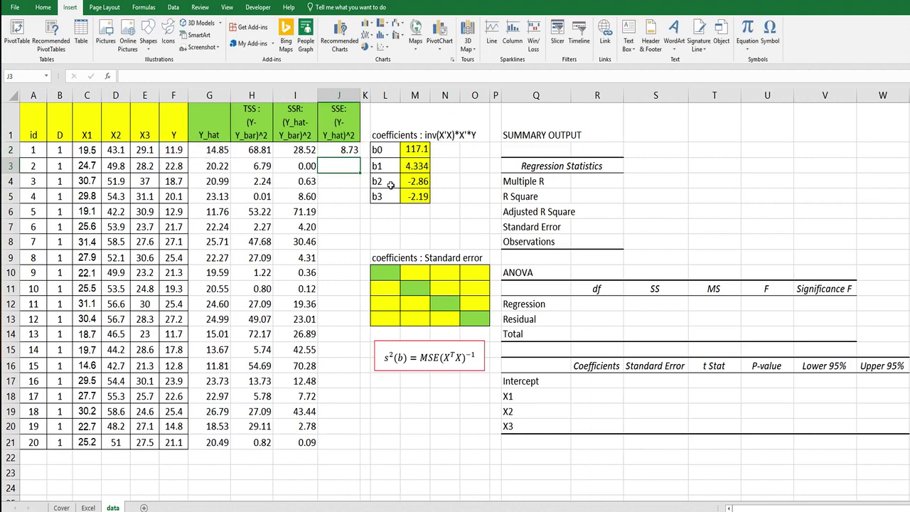
{"action": "left_click", "coordinate": [348, 149]}
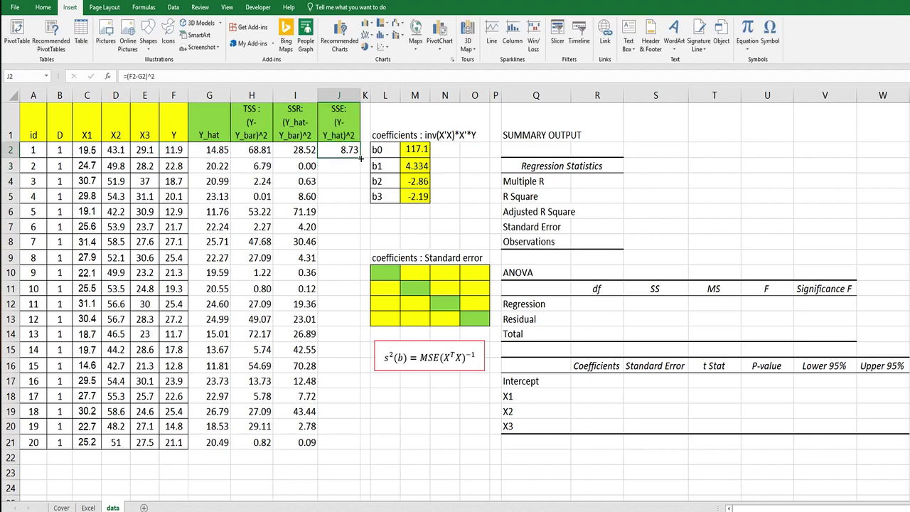
{"action": "double_click", "coordinate": [359, 157]}
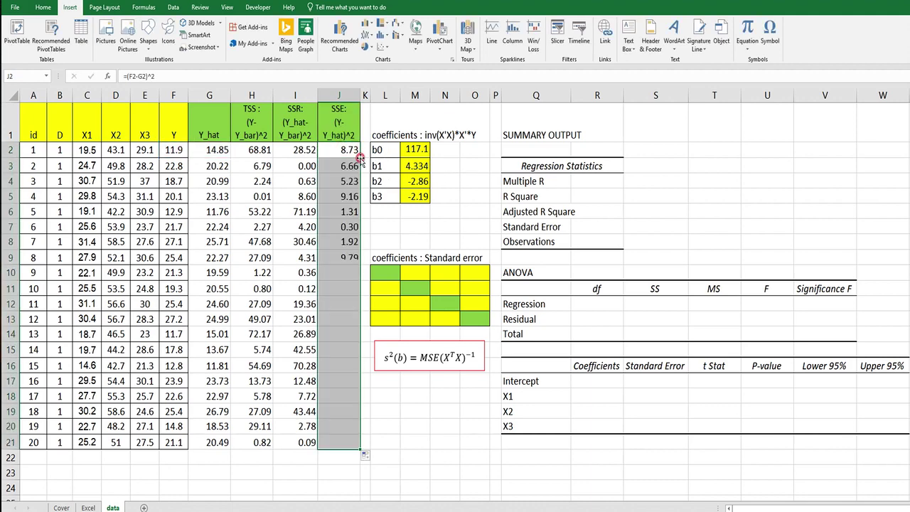
Step: Total the TSS column in H22 with =SUM(H2:H21), keeping the cell selected
{"action": "left_click", "coordinate": [262, 461]}
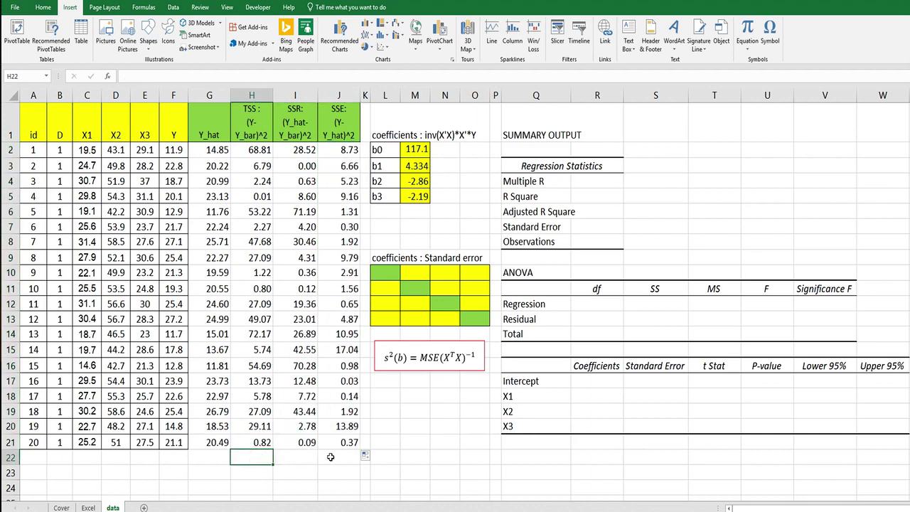
{"action": "type", "text": "=sum("}
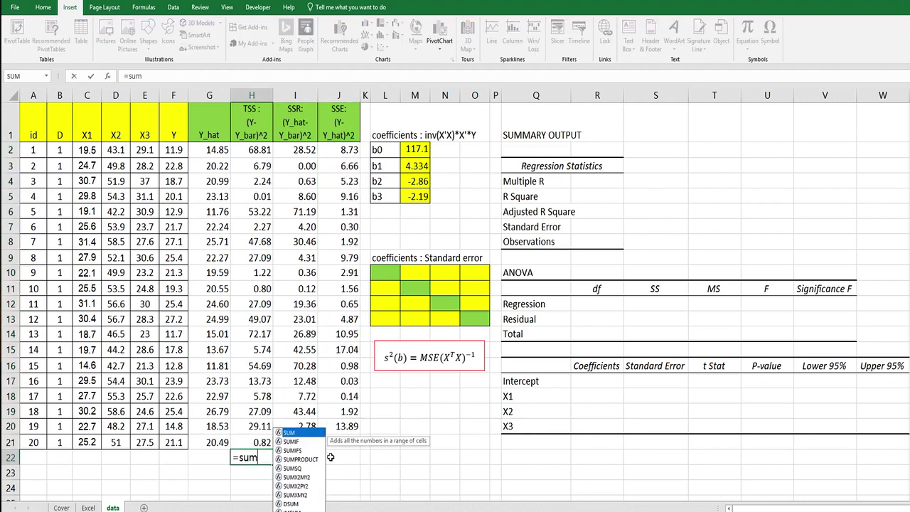
{"action": "key", "text": "Up"}
{"action": "key", "text": "shift+Up"}
{"action": "key", "text": "shift+Up"}
{"action": "key", "text": "shift+Up"}
{"action": "key", "text": "shift+Up"}
{"action": "key", "text": "shift+Up"}
{"action": "key", "text": "shift+Up"}
{"action": "key", "text": "shift+Up"}
{"action": "key", "text": "shift+Up"}
{"action": "key", "text": "shift+Up"}
{"action": "key", "text": "shift+Up"}
{"action": "key", "text": "shift+Up"}
{"action": "key", "text": "shift+Up"}
{"action": "key", "text": "shift+Up"}
{"action": "key", "text": "shift+Up"}
{"action": "key", "text": "shift+Up"}
{"action": "key", "text": "shift+Up"}
{"action": "key", "text": "shift+Up"}
{"action": "key", "text": "shift+Up"}
{"action": "key", "text": "shift+Up"}
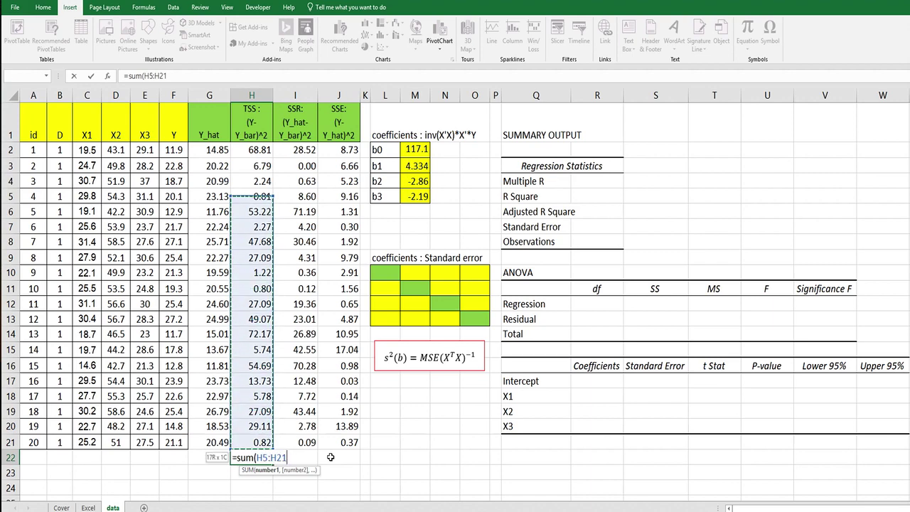
{"action": "type", "text": ")"}
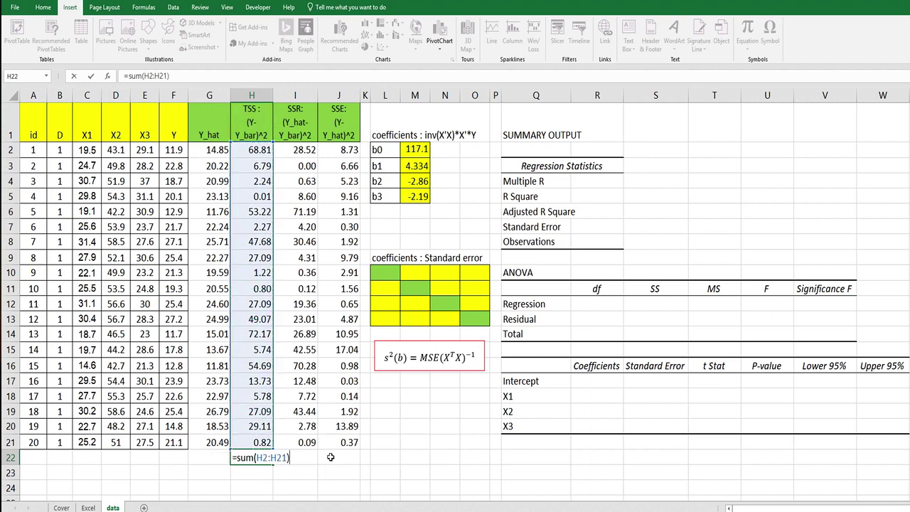
{"action": "key", "text": "ctrl+Return"}
Step: Copy the H22 sum formula across to I22:J22 to total the SSR and SSE columns
{"action": "key", "text": "ctrl+c"}
{"action": "left_click_drag", "start_coordinate": [288, 457], "coordinate": [330, 457]}
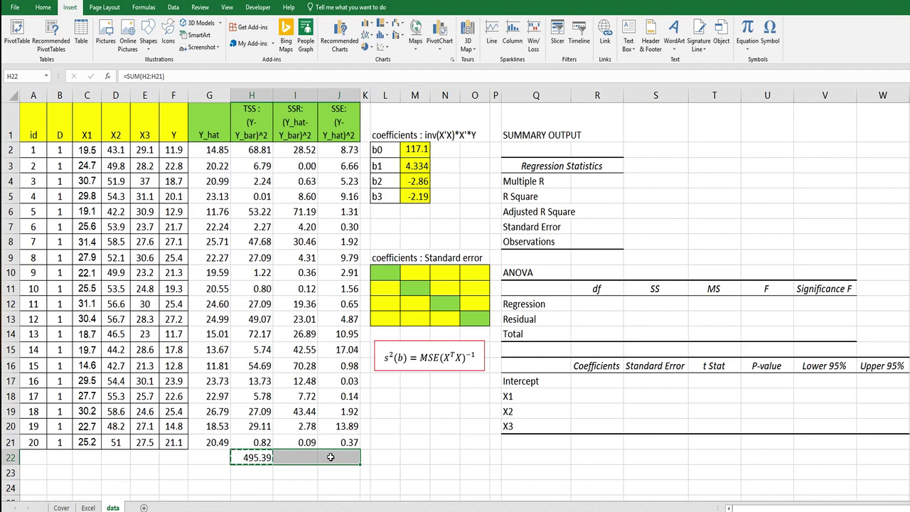
{"action": "key", "text": "ctrl+v"}
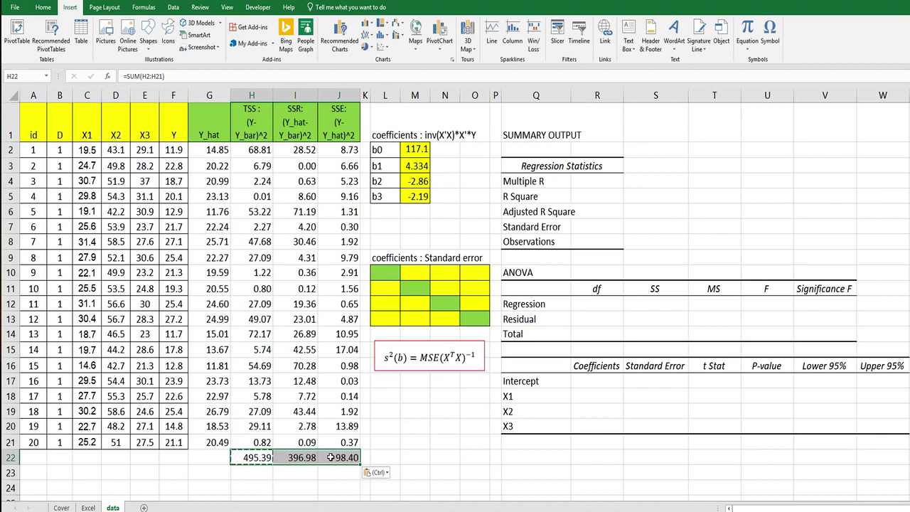
{"action": "key", "text": "Escape"}
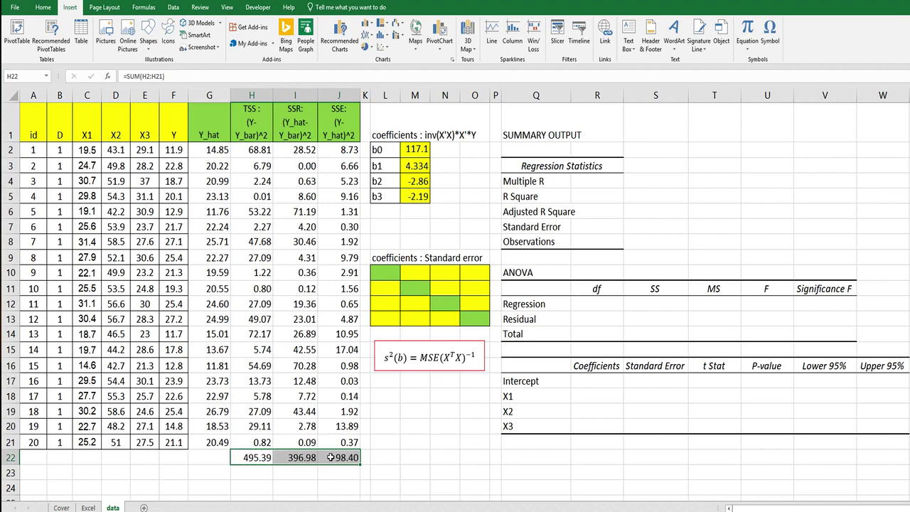
Step: Enter 19 as the Total degrees of freedom in R14 of the ANOVA table
{"action": "left_click", "coordinate": [604, 307]}
{"action": "key", "text": "Down"}
{"action": "key", "text": "Down"}
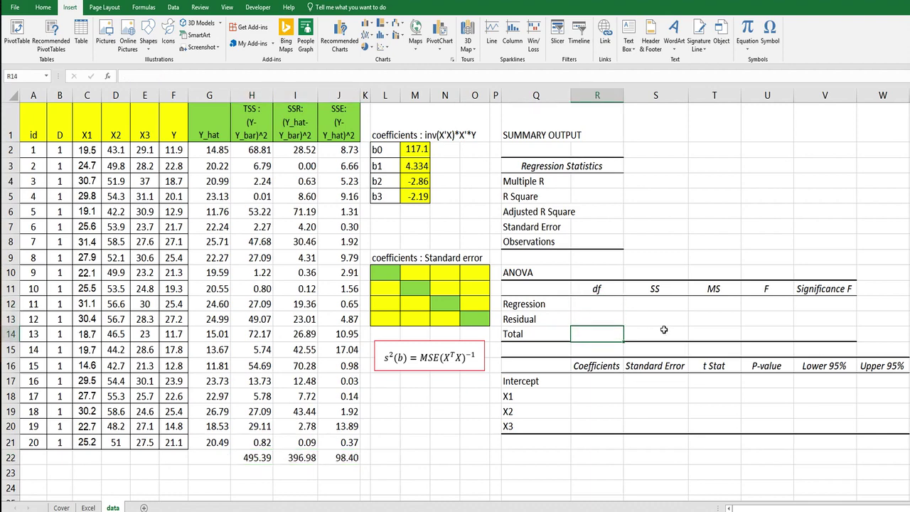
{"action": "type", "text": "19"}
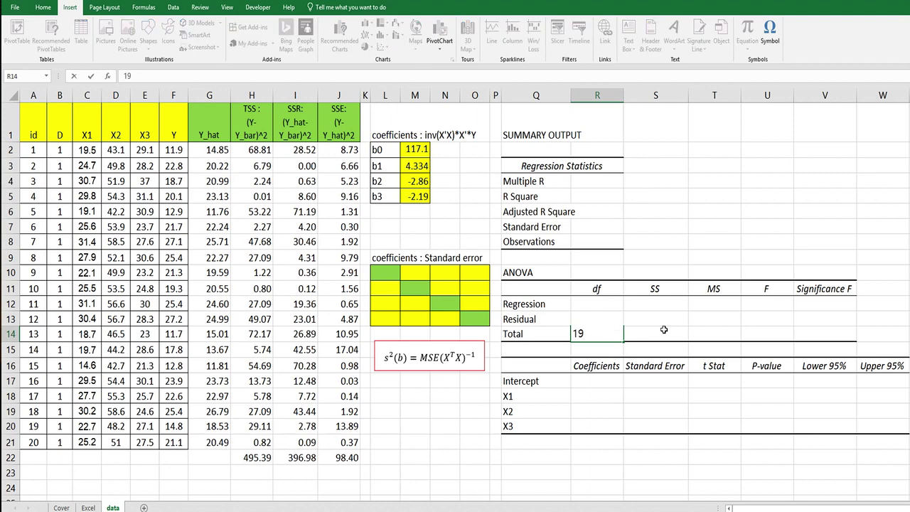
{"action": "key", "text": "Return"}
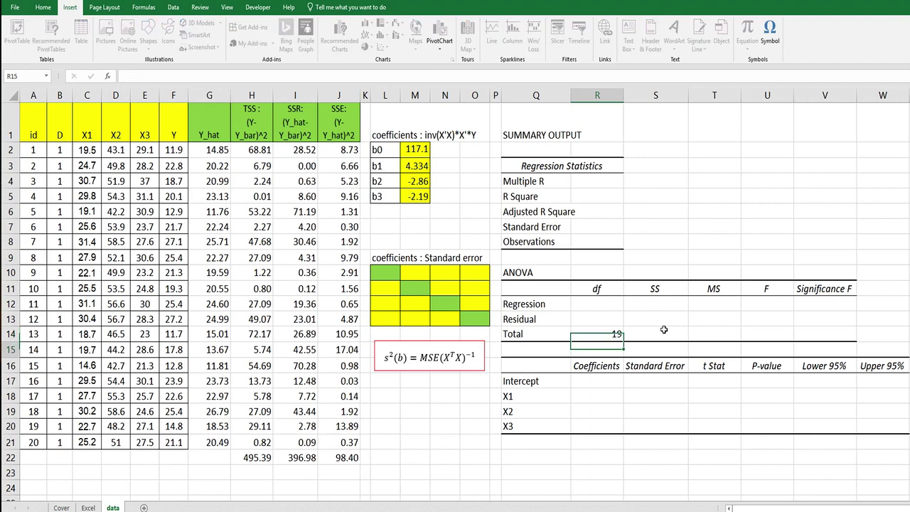
Step: Enter 16 as the Residual degrees of freedom in R13 of the ANOVA table
{"action": "key", "text": "Up"}
{"action": "key", "text": "Up"}
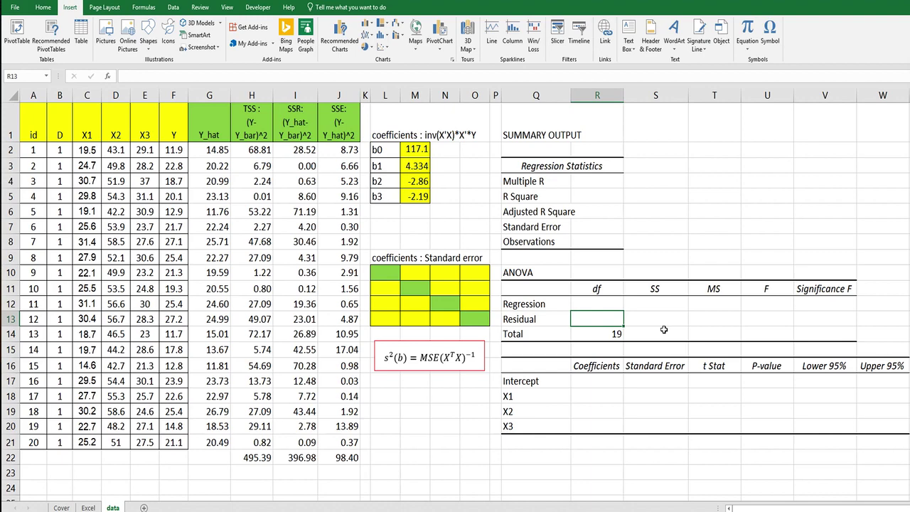
{"action": "type", "text": "16"}
{"action": "key", "text": "Return"}
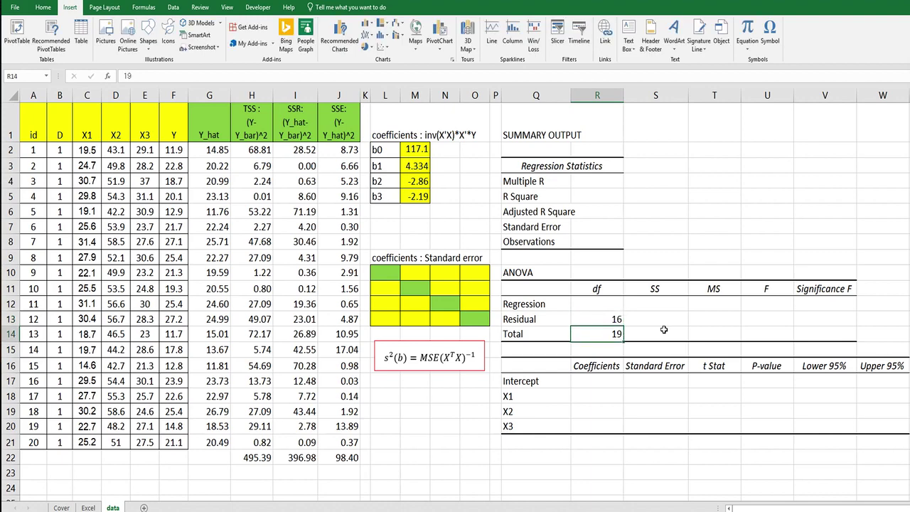
Step: Enter 3 as the Regression degrees of freedom in R12 of the ANOVA table
{"action": "key", "text": "Up"}
{"action": "key", "text": "Up"}
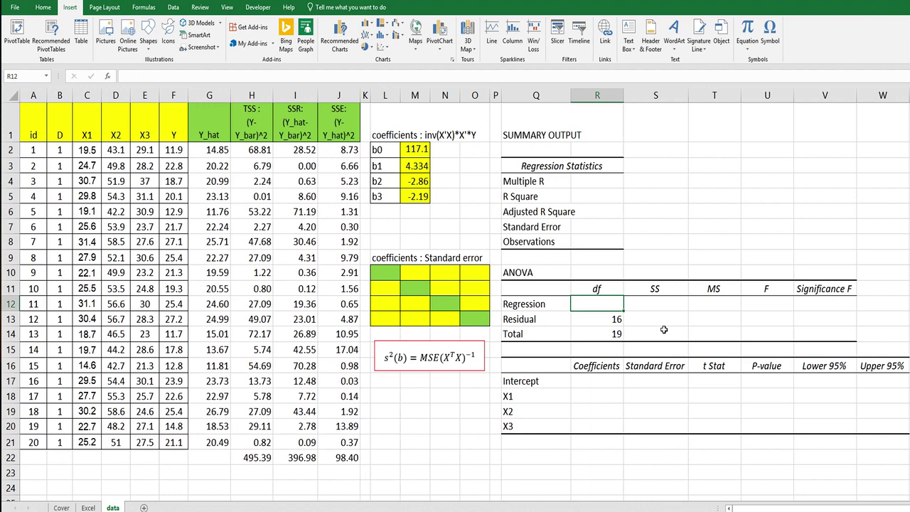
{"action": "type", "text": "3"}
{"action": "key", "text": "Return"}
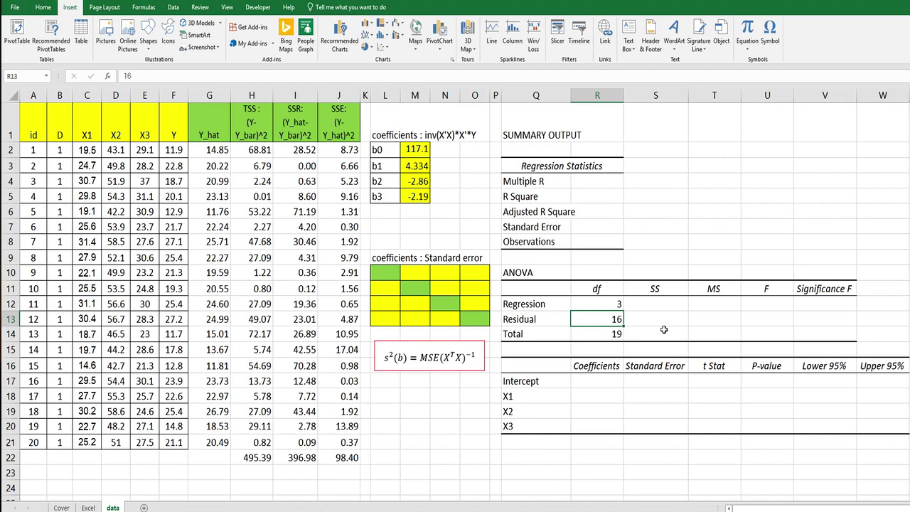
{"action": "key", "text": "Up"}
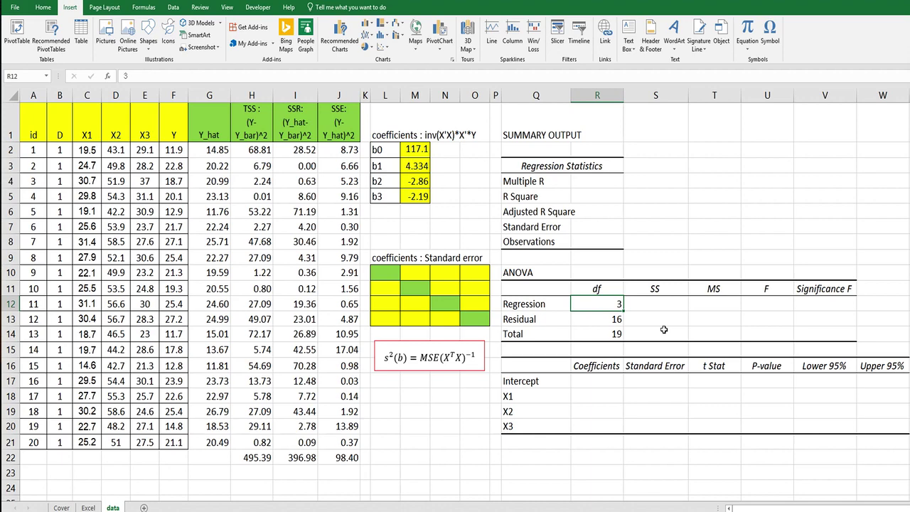
{"action": "key", "text": "shift+Down"}
{"action": "key", "text": "Down"}
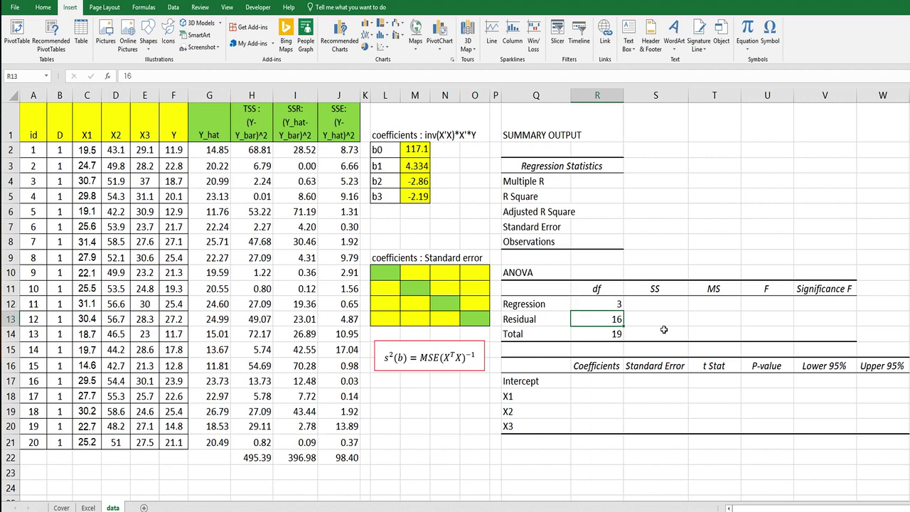
{"action": "key", "text": "Down"}
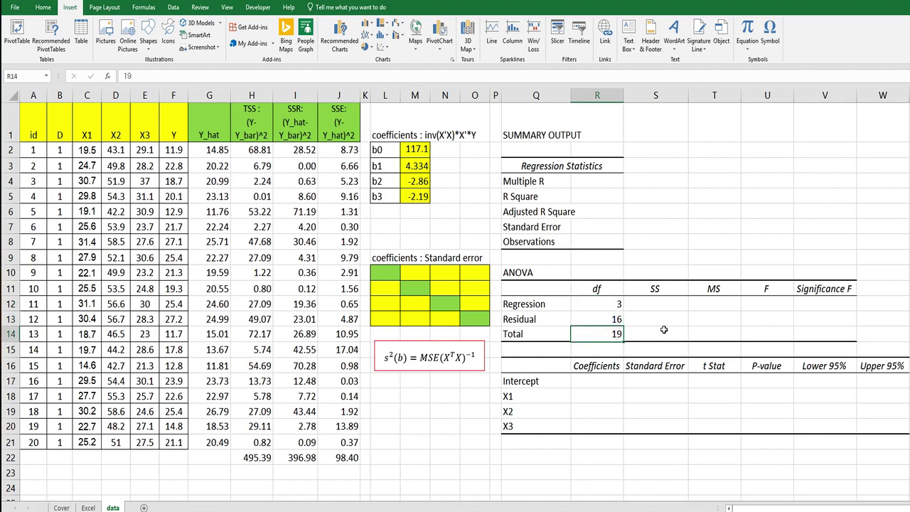
Step: Fill the ANOVA SS column by linking Regression in S12 to the SSR total I22 and Residual in S13 to the SSE total J22
{"action": "key", "text": "Up"}
{"action": "key", "text": "Up"}
{"action": "key", "text": "Right"}
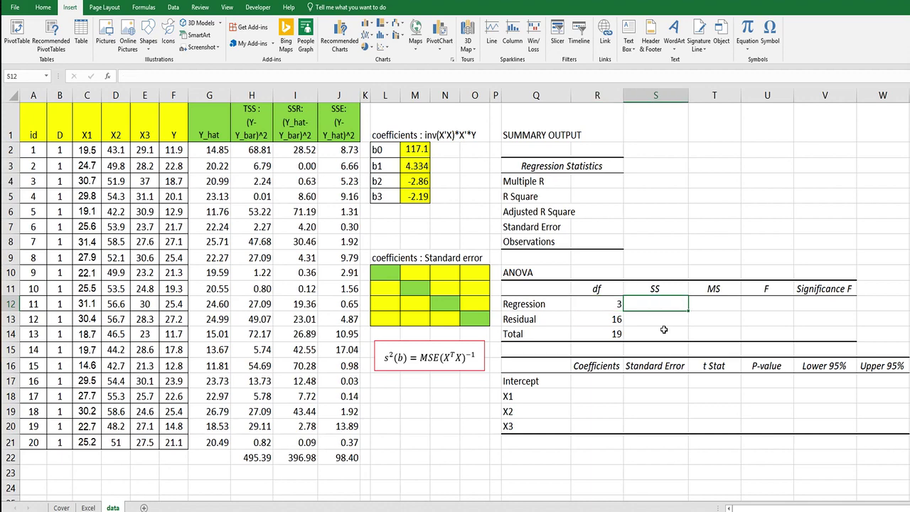
{"action": "type", "text": "="}
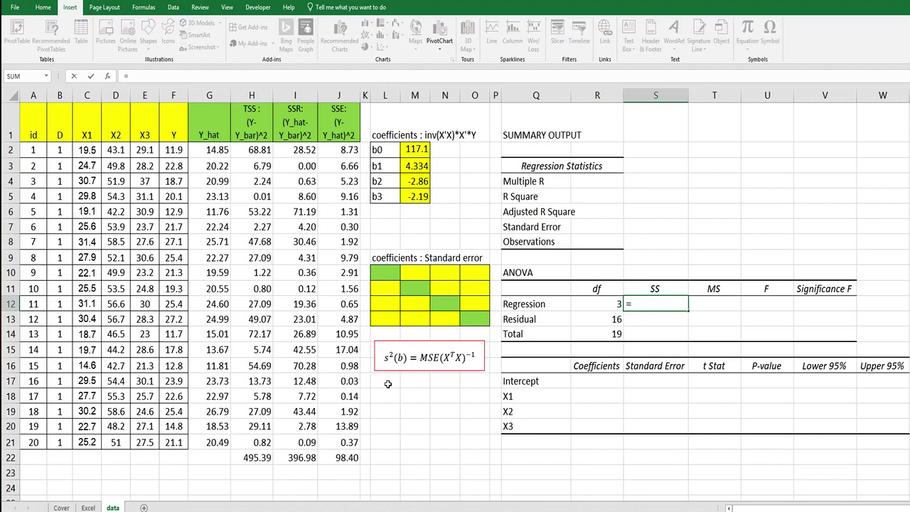
{"action": "left_click", "coordinate": [297, 458]}
{"action": "key", "text": "Return"}
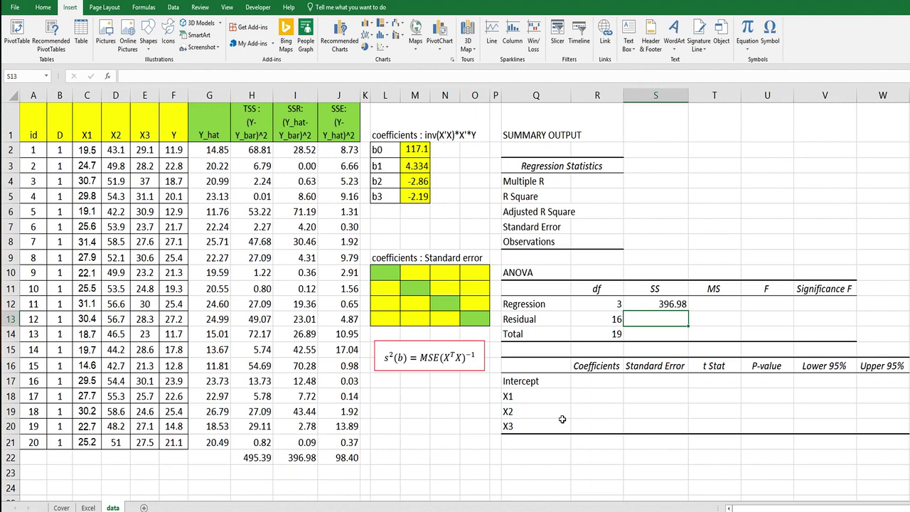
{"action": "type", "text": "="}
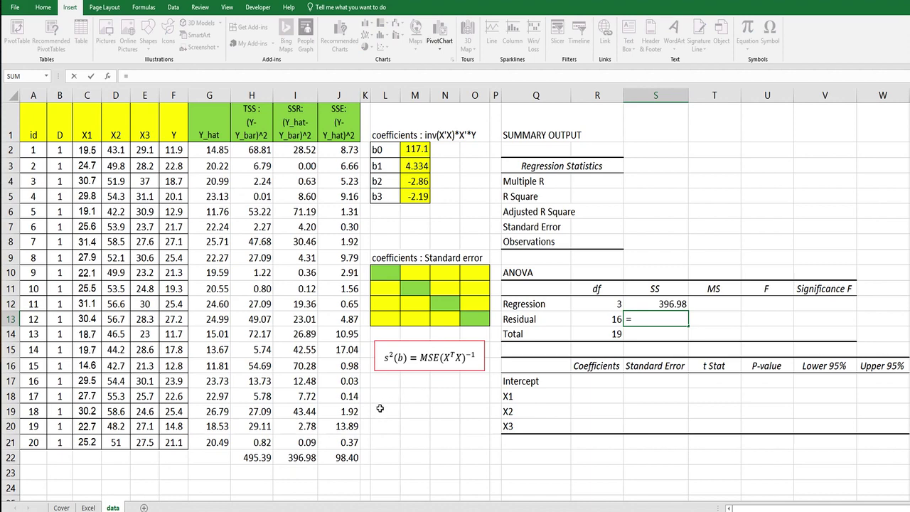
{"action": "left_click", "coordinate": [348, 456]}
{"action": "key", "text": "Return"}
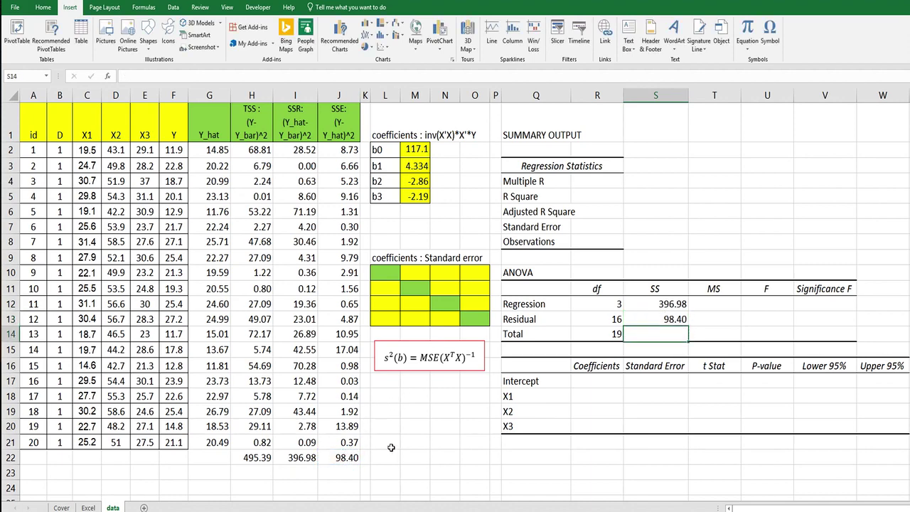
Step: Calculate the Regression mean square in T12 with =S12/R12
{"action": "left_click", "coordinate": [698, 307]}
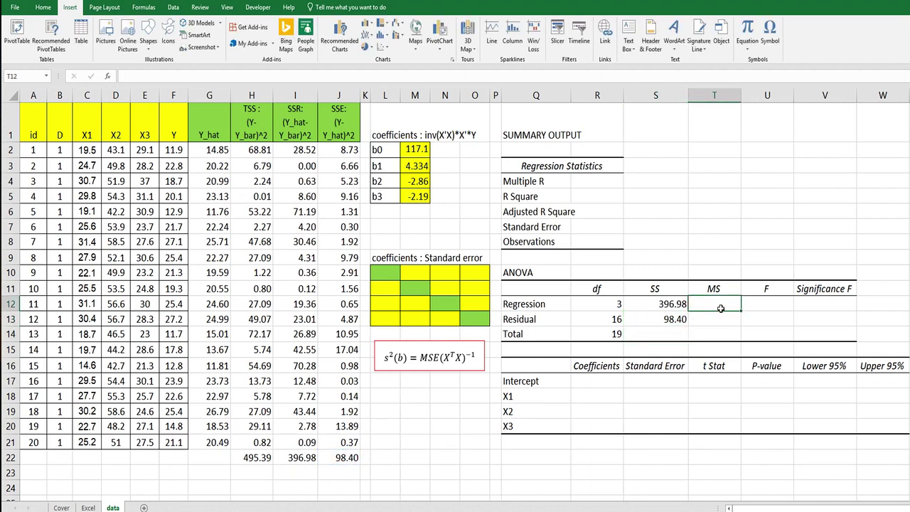
{"action": "type", "text": "="}
{"action": "key", "text": "Left"}
{"action": "type", "text": "/"}
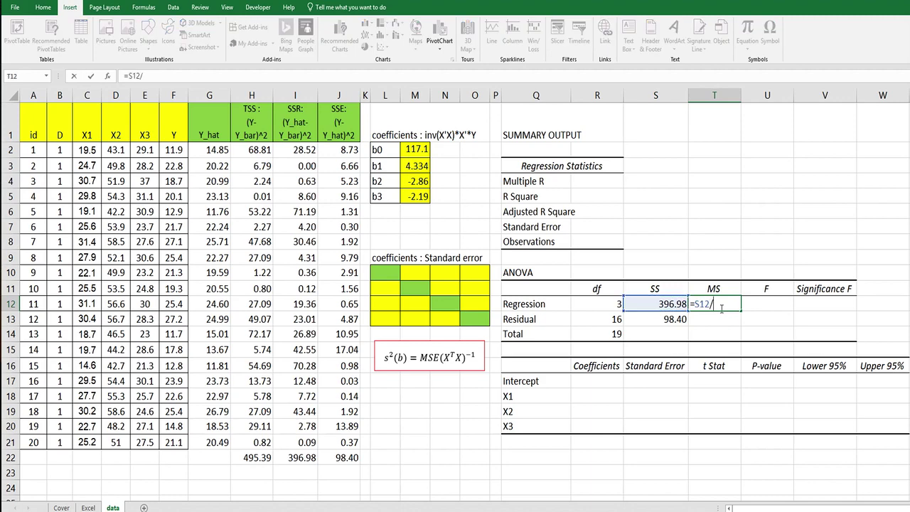
{"action": "key", "text": "Left"}
{"action": "key", "text": "Left"}
{"action": "key", "text": "Return"}
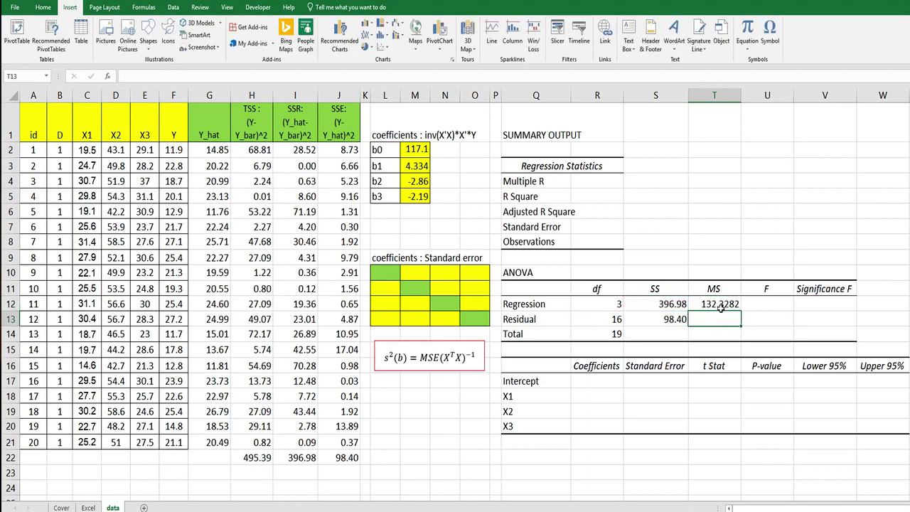
Step: Copy the T12 mean square formula down to T13 for the Residual row
{"action": "left_click", "coordinate": [720, 304]}
{"action": "key", "text": "ctrl+c"}
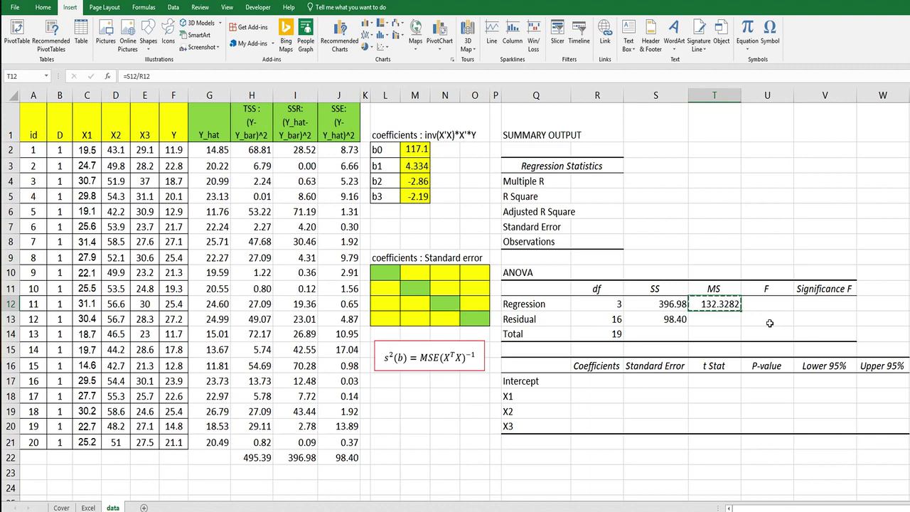
{"action": "key", "text": "Down"}
{"action": "key", "text": "ctrl+v"}
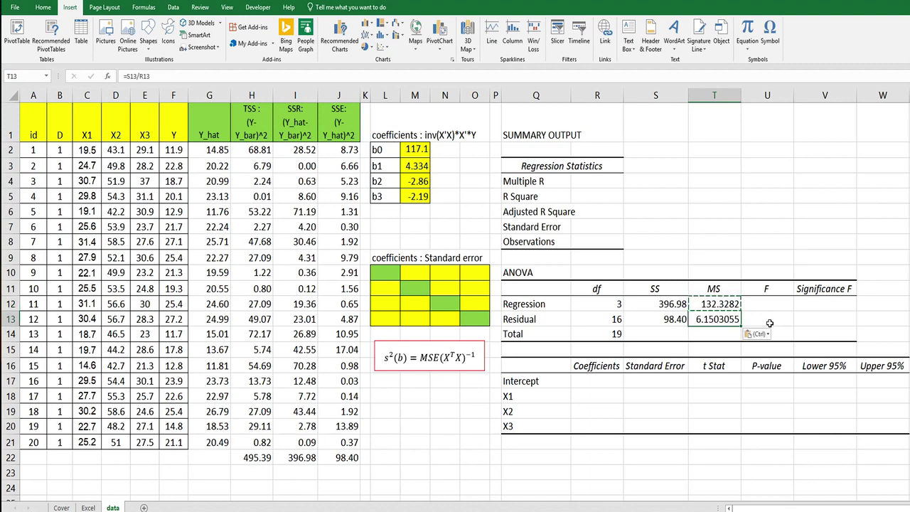
Step: Calculate the F statistic in U12 as the Regression mean square divided by the Residual mean square, =T12/T13
{"action": "left_click", "coordinate": [770, 303]}
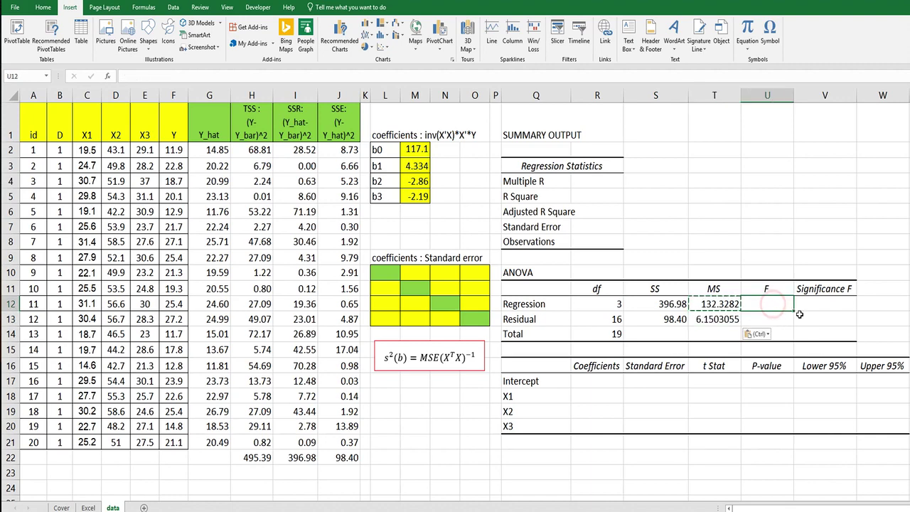
{"action": "type", "text": "="}
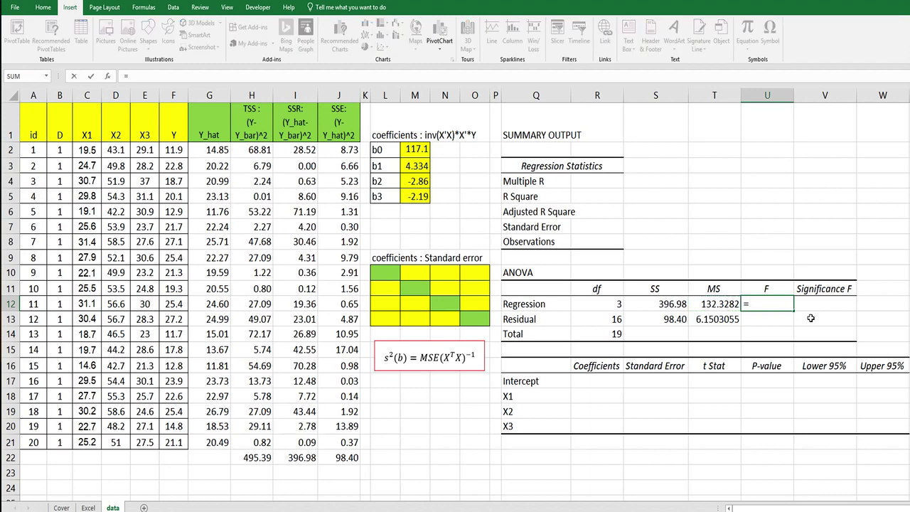
{"action": "key", "text": "Left"}
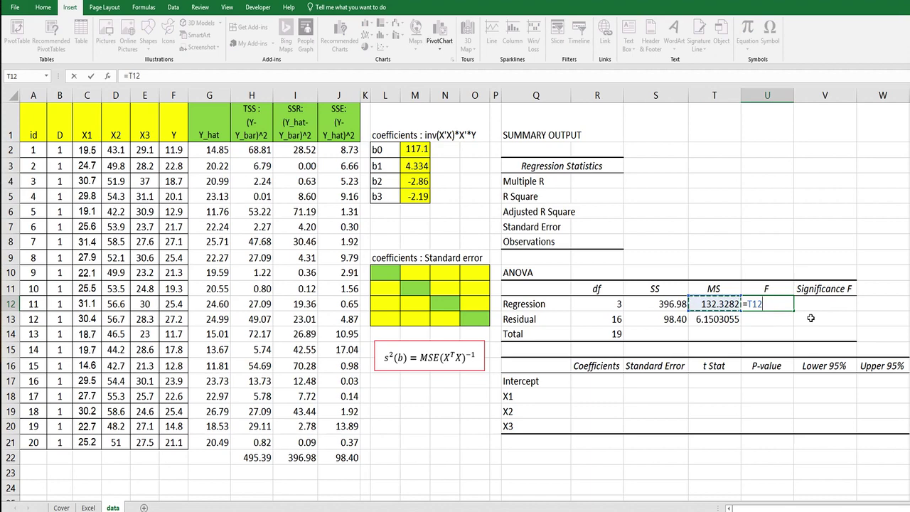
{"action": "type", "text": "/"}
{"action": "key", "text": "Left"}
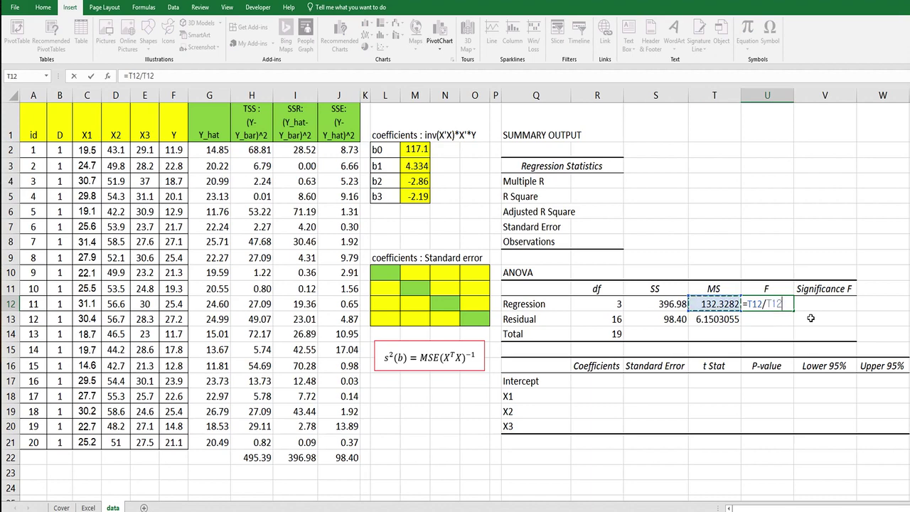
{"action": "key", "text": "Down"}
{"action": "key", "text": "Return"}
{"action": "key", "text": "Up"}
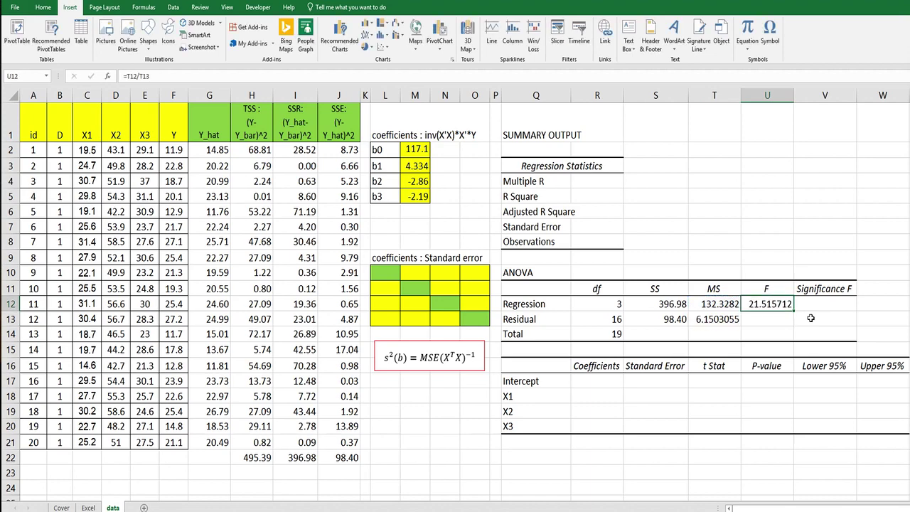
Step: Try to compute Significance F in V12 with F.DIST, using the F value U12 and the degrees of freedom R12 and R13
{"action": "key", "text": "Right"}
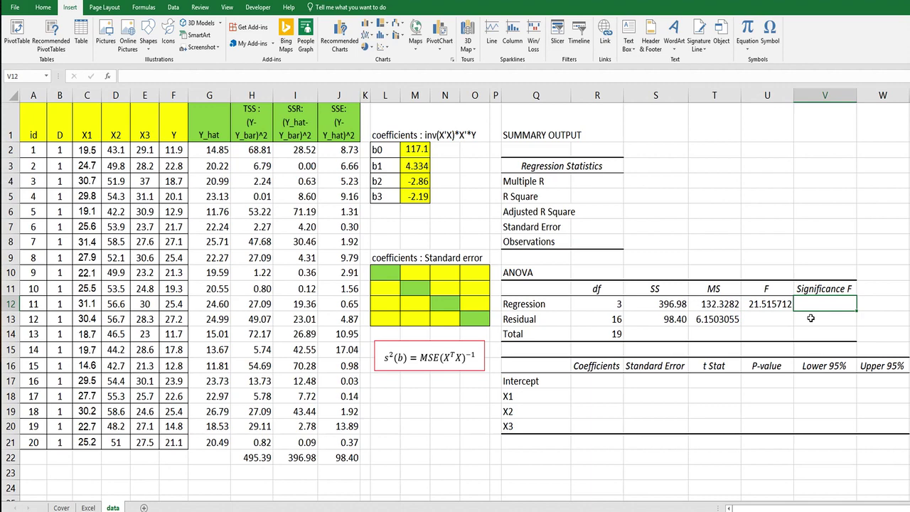
{"action": "type", "text": "="}
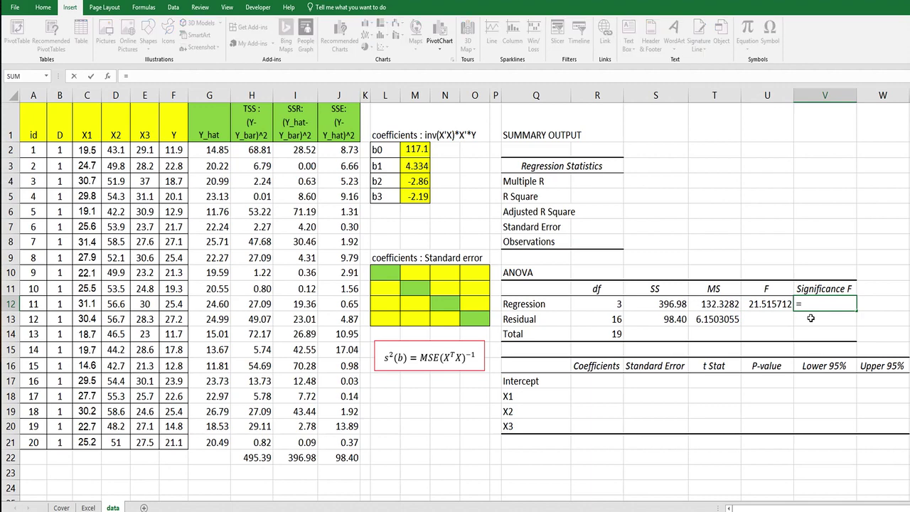
{"action": "type", "text": "f.dis"}
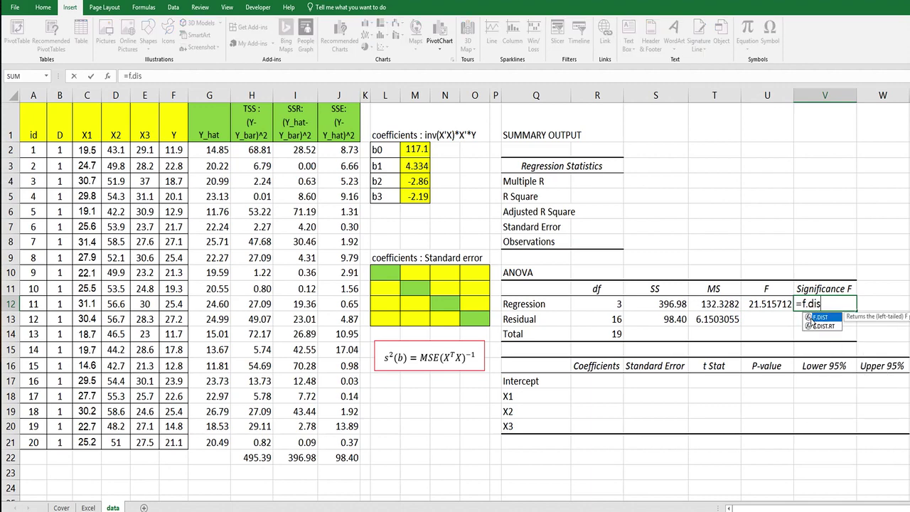
{"action": "type", "text": "t("}
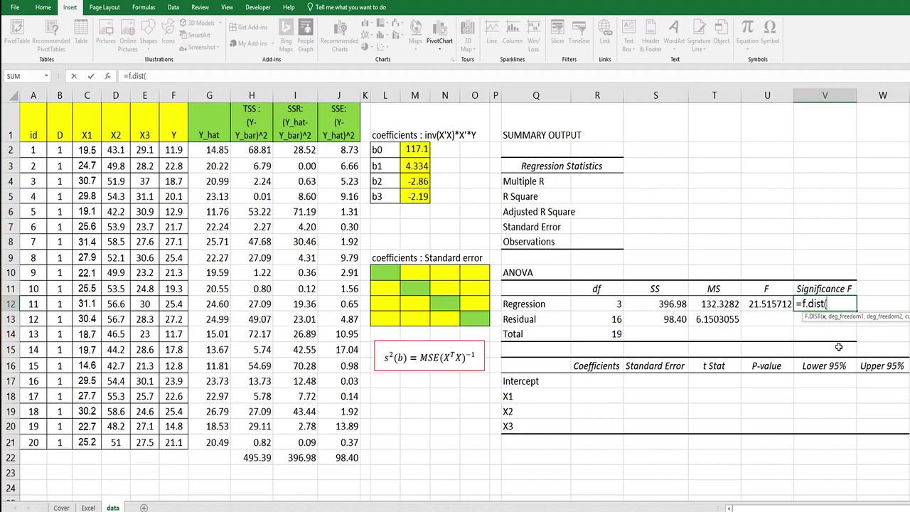
{"action": "key", "text": "Left"}
{"action": "type", "text": ","}
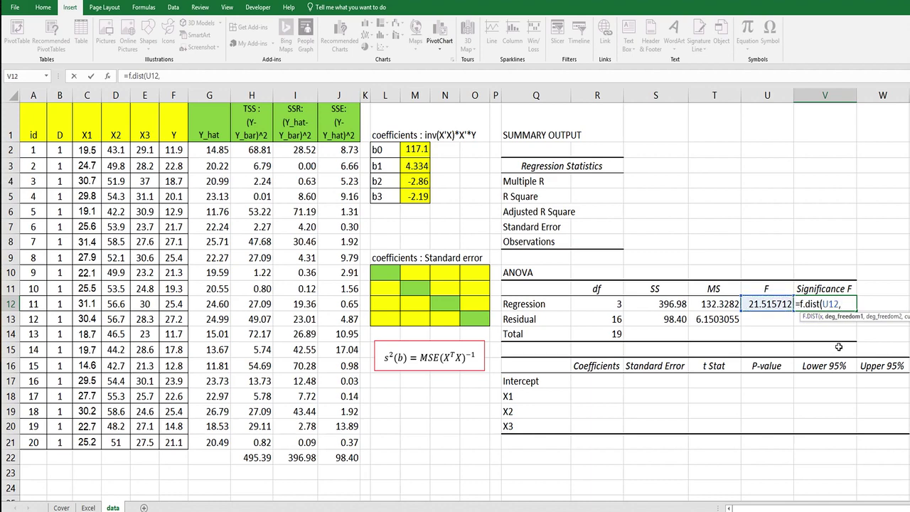
{"action": "key", "text": "Left"}
{"action": "key", "text": "Left"}
{"action": "key", "text": "Left"}
{"action": "key", "text": "Left"}
{"action": "type", "text": ","}
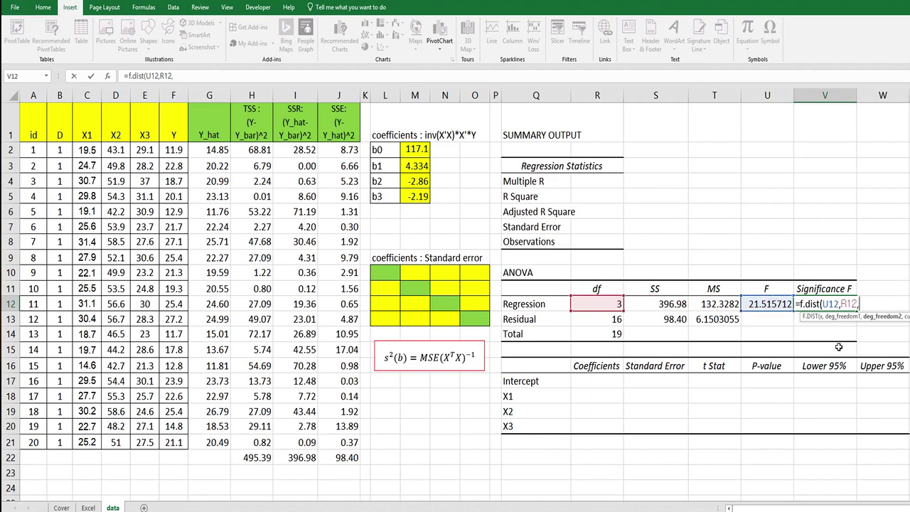
{"action": "key", "text": "Left"}
{"action": "key", "text": "Left"}
{"action": "key", "text": "Left"}
{"action": "key", "text": "Left"}
{"action": "key", "text": "Down"}
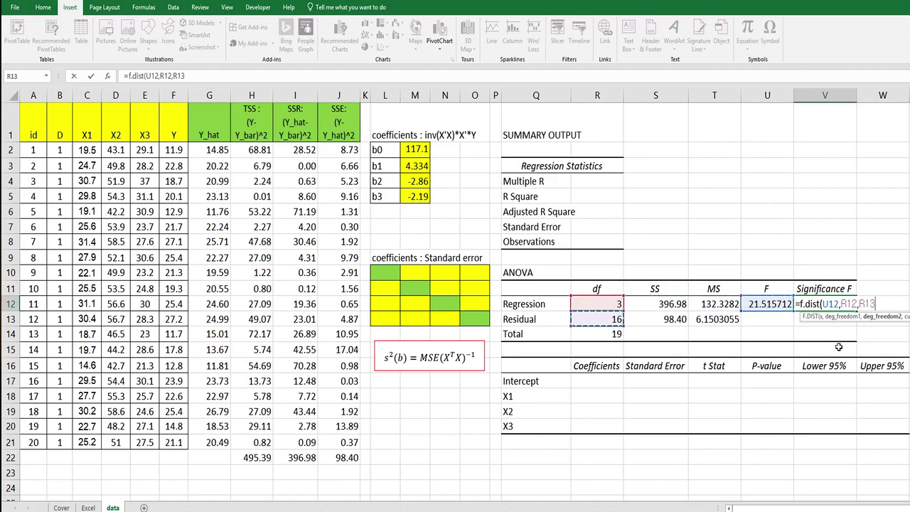
{"action": "key", "text": "Return"}
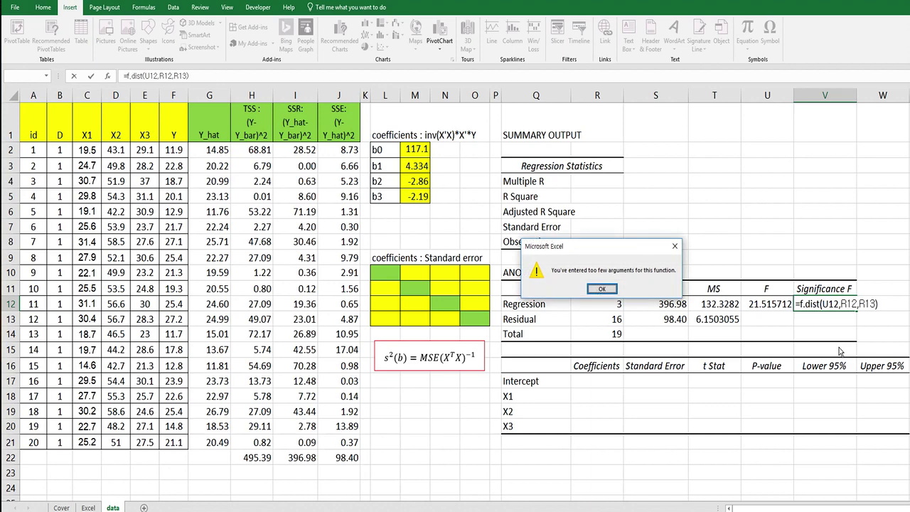
{"action": "key", "text": "Return"}
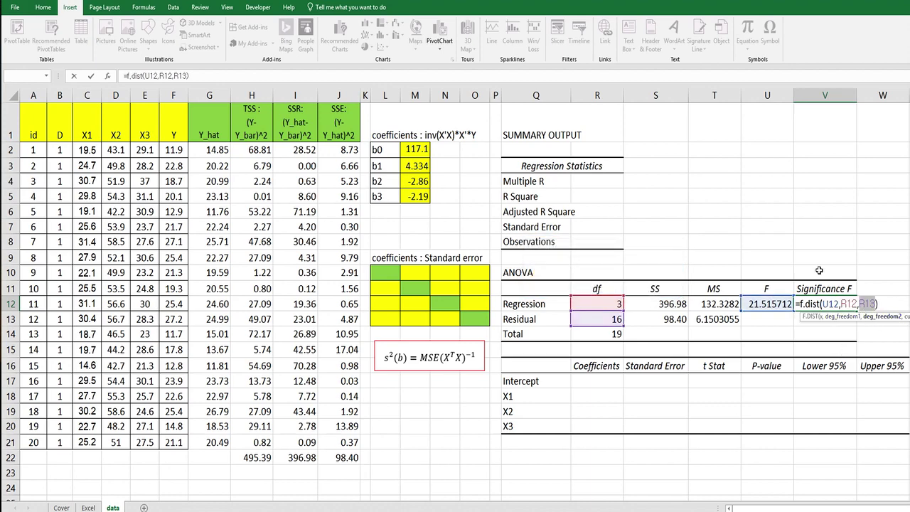
Step: Add the TRUE cumulative argument and subtract the result from 1, so that V12 reads =1-F.DIST(U12,R12,R13,TRUE)
{"action": "left_click", "coordinate": [181, 76]}
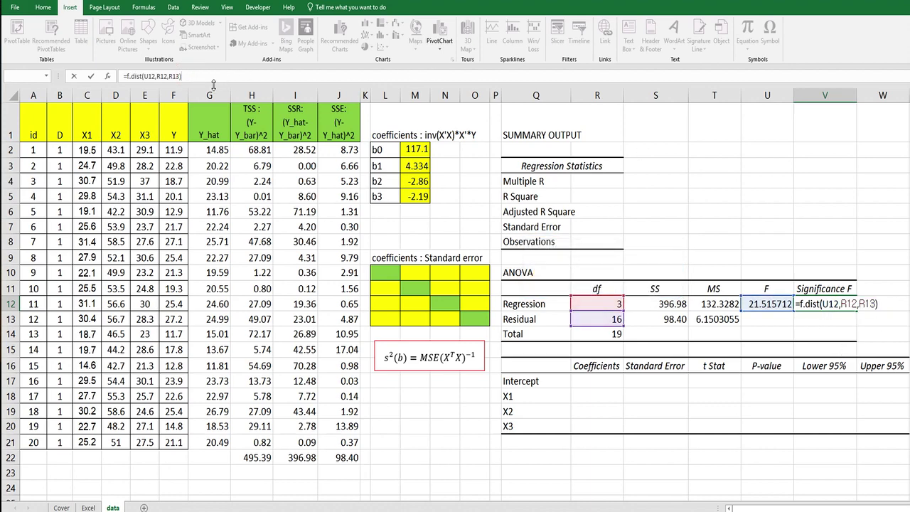
{"action": "key", "text": "BackSpace"}
{"action": "type", "text": ","}
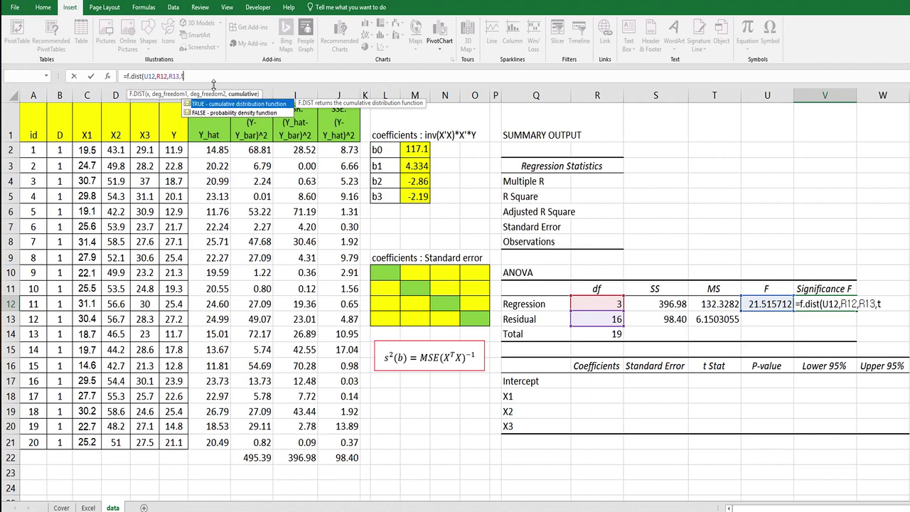
{"action": "type", "text": "true)"}
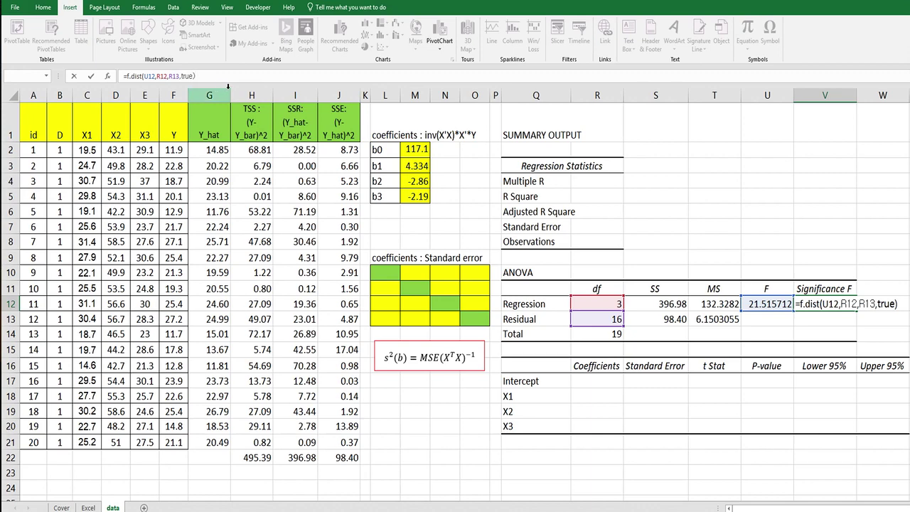
{"action": "left_click", "coordinate": [126, 75]}
{"action": "type", "text": "1"}
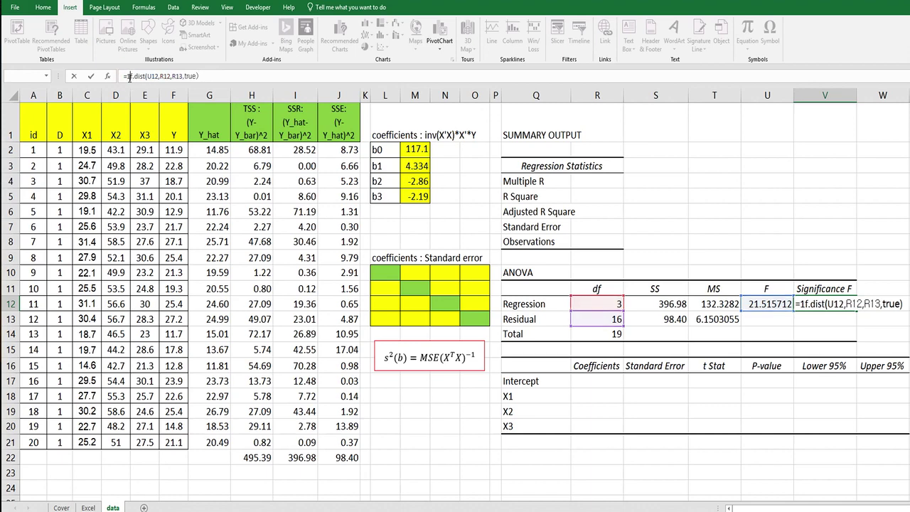
{"action": "type", "text": "-"}
{"action": "key", "text": "ctrl+Return"}
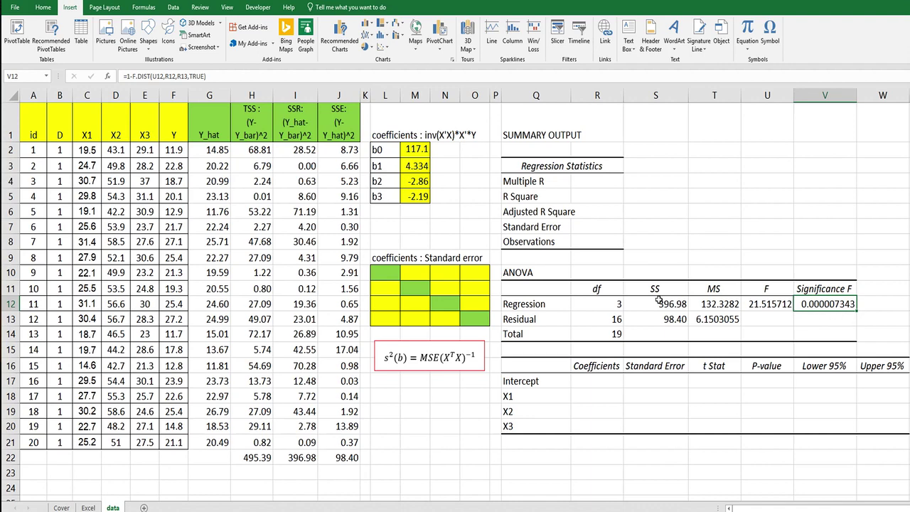
{"action": "left_click", "coordinate": [601, 392]}
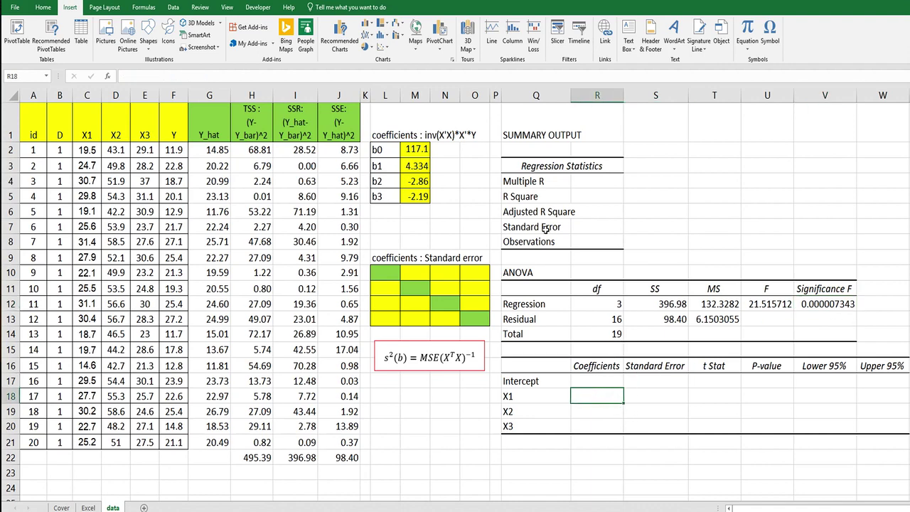
Step: Link the Intercept coefficient R17 to b0 with =M2 and fill it down through R20 for X1, X2 and X3
{"action": "left_click", "coordinate": [608, 382]}
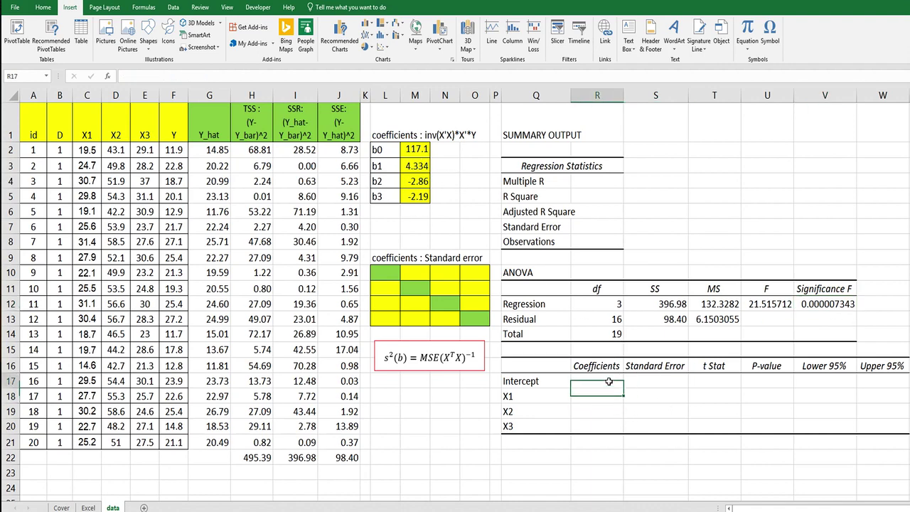
{"action": "type", "text": "="}
{"action": "left_click", "coordinate": [416, 150]}
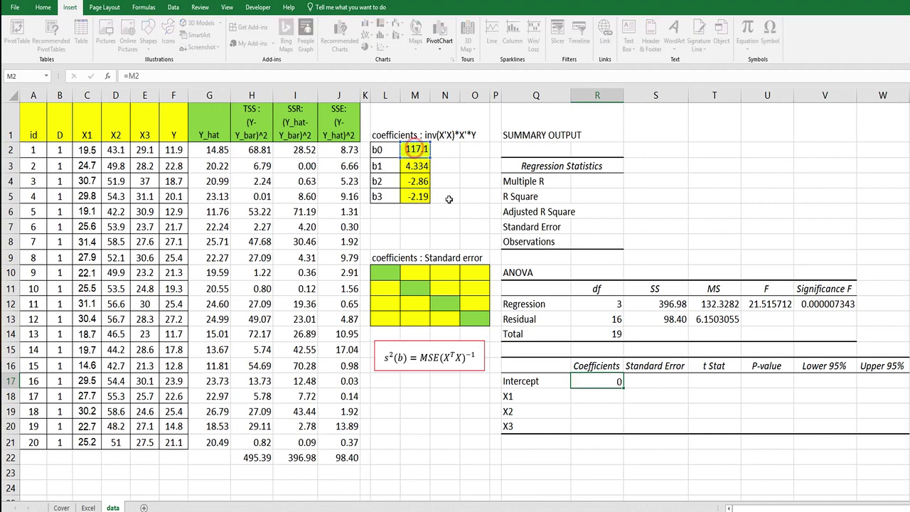
{"action": "key", "text": "Return"}
{"action": "left_click", "coordinate": [584, 382]}
{"action": "left_click_drag", "start_coordinate": [625, 387], "coordinate": [625, 429]}
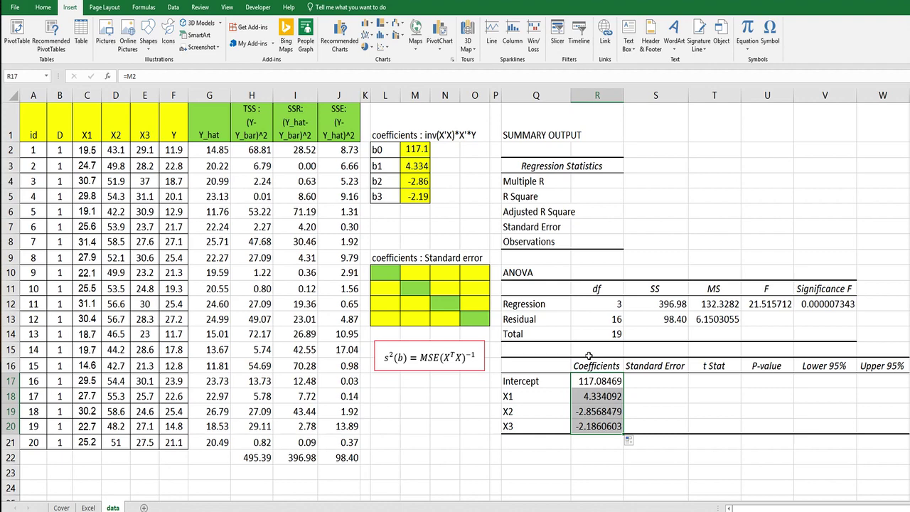
Step: Start a formula over the standard error block L10:O13 that multiplies the transposed X by X, =MMULT(TRANSPOSE(X),X)
{"action": "left_click", "coordinate": [650, 380]}
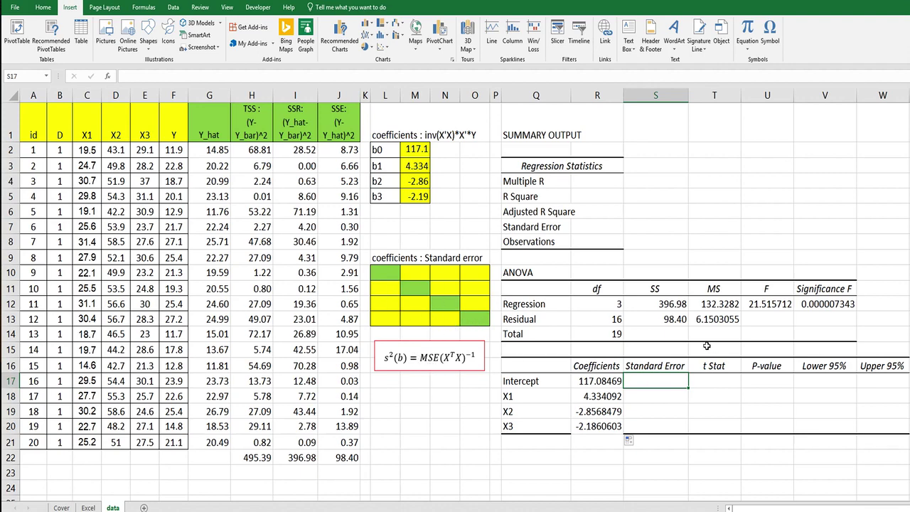
{"action": "left_click", "coordinate": [389, 273]}
{"action": "key", "text": "shift+Down"}
{"action": "key", "text": "shift+Down"}
{"action": "key", "text": "shift+Down"}
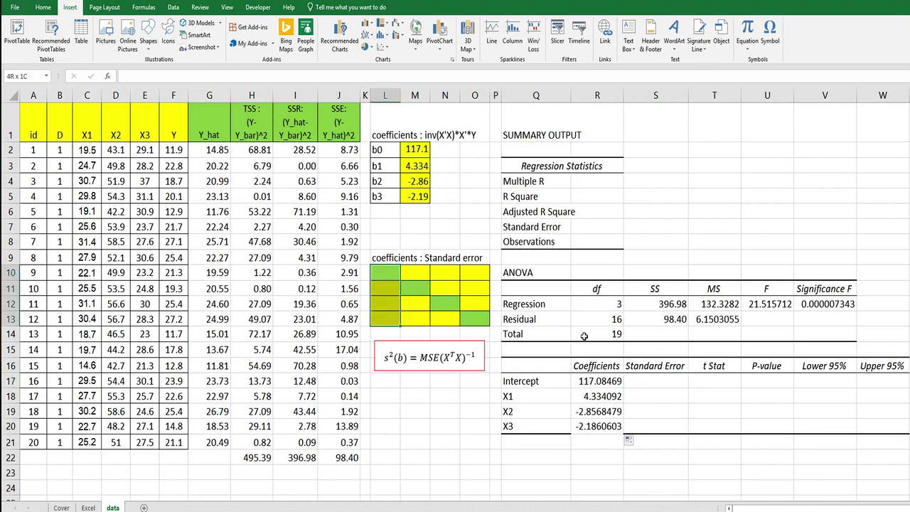
{"action": "key", "text": "shift+Right"}
{"action": "key", "text": "shift+Right"}
{"action": "key", "text": "shift+Right"}
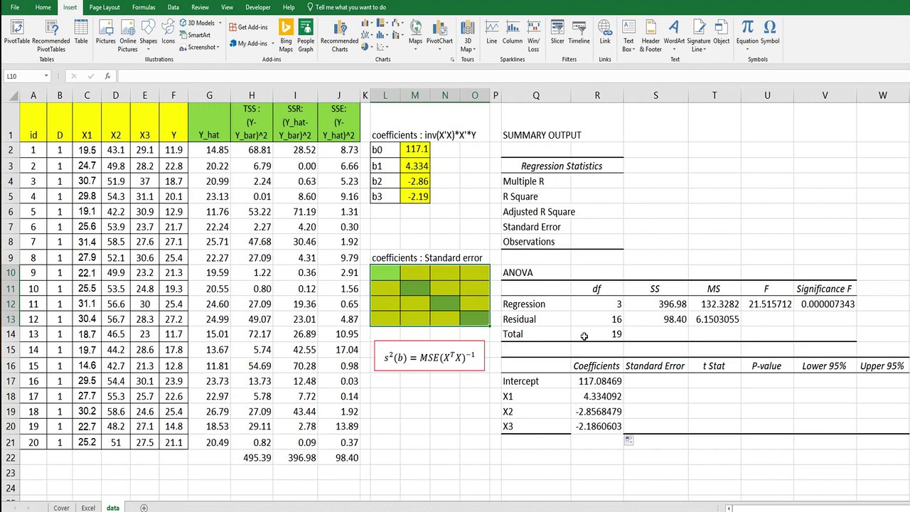
{"action": "type", "text": "="}
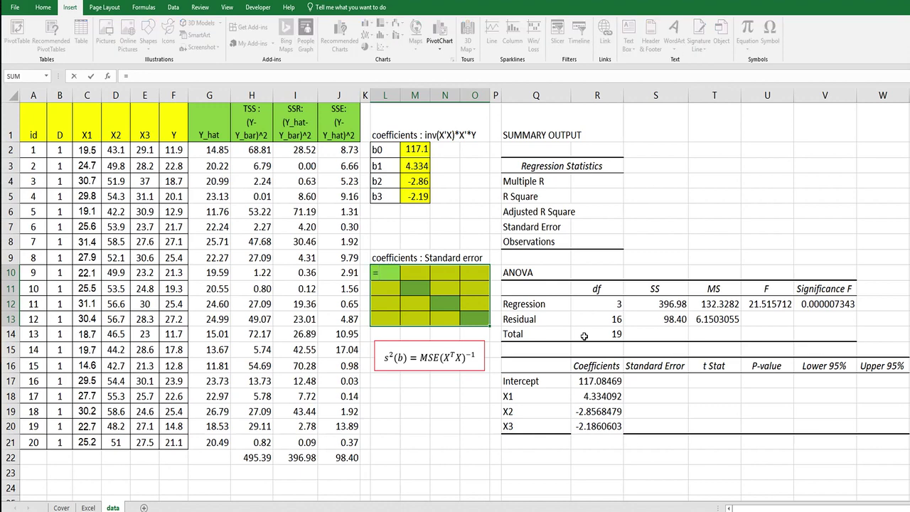
{"action": "type", "text": "mmul"}
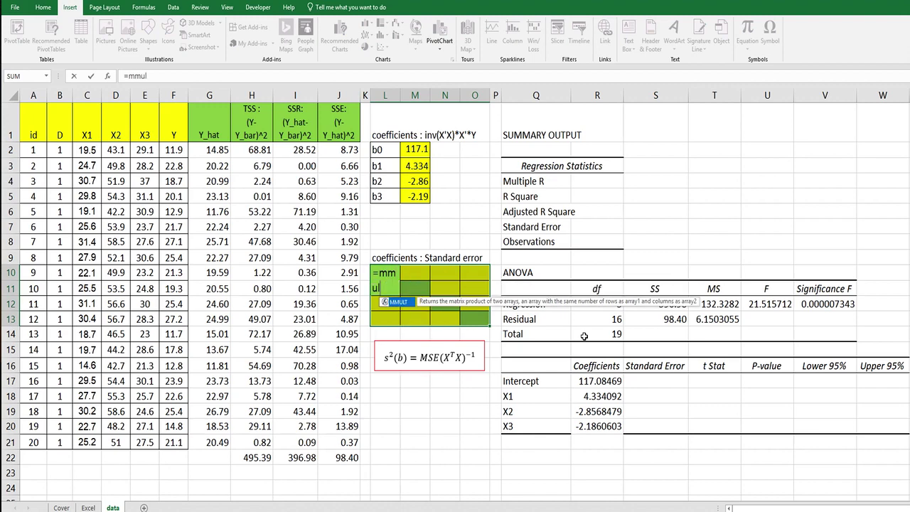
{"action": "type", "text": "t("}
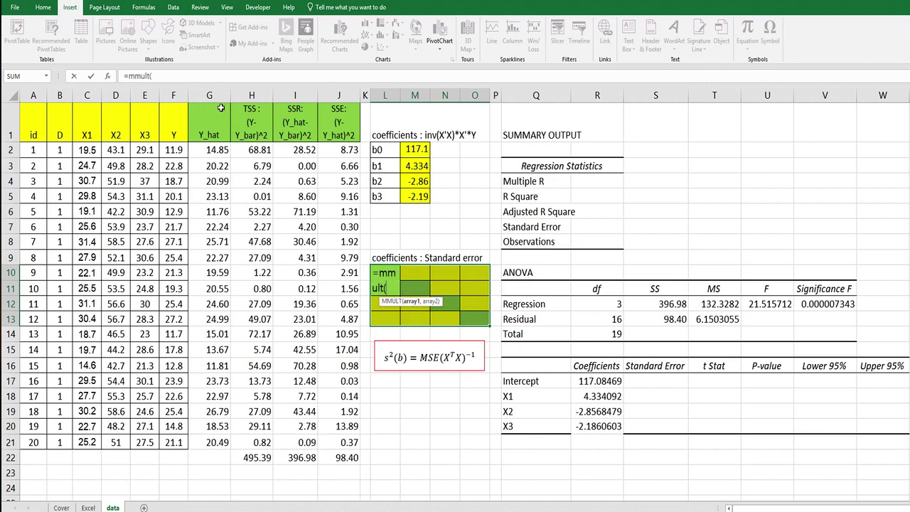
{"action": "left_click", "coordinate": [179, 77]}
{"action": "type", "text": "tran"}
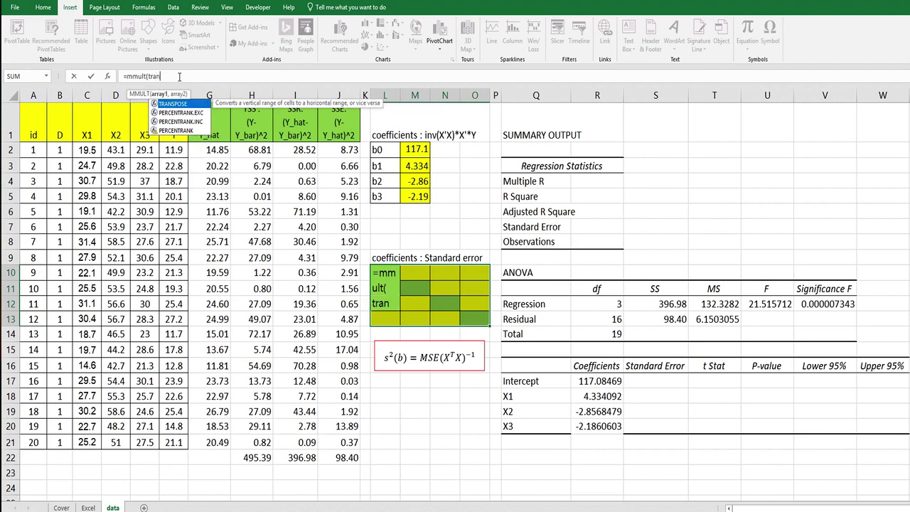
{"action": "type", "text": "spose(X),"}
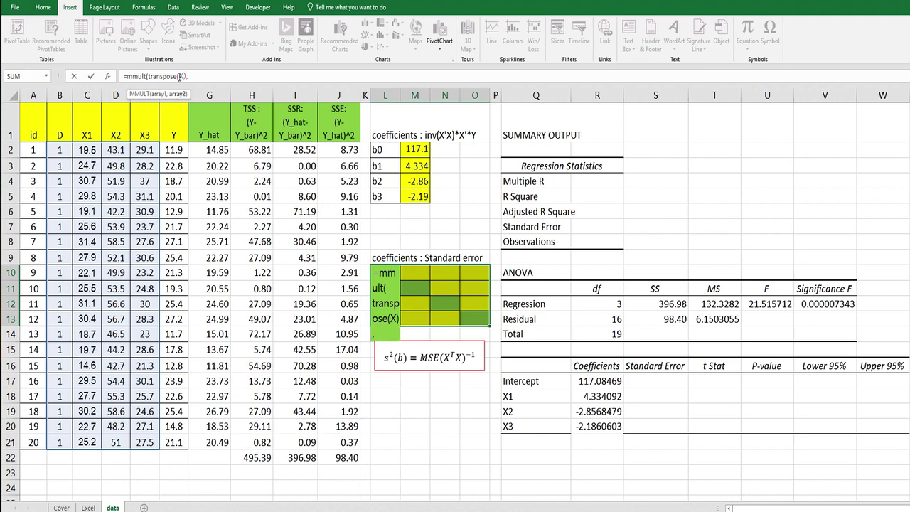
{"action": "type", "text": "X)"}
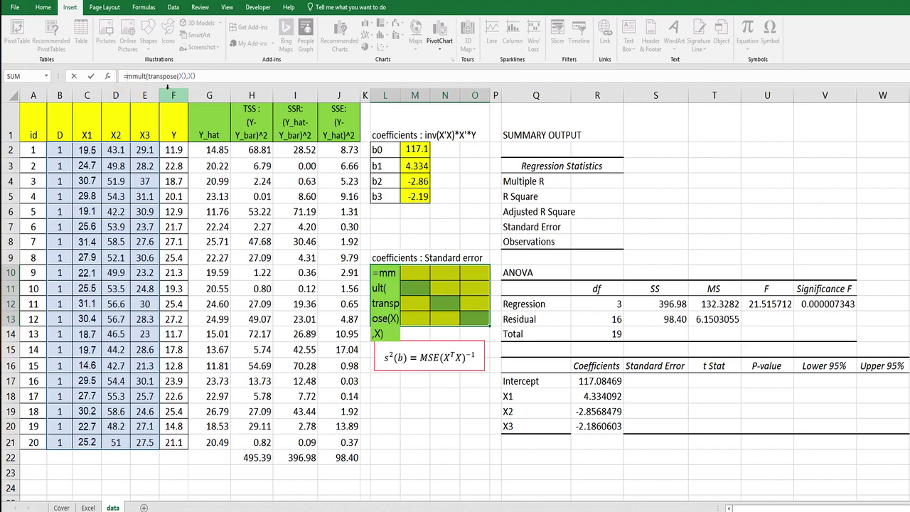
Step: Wrap the matrix product in MINVERSE and multiply it by the Residual mean square as the absolute reference $T$13
{"action": "type", "text": "minve"}
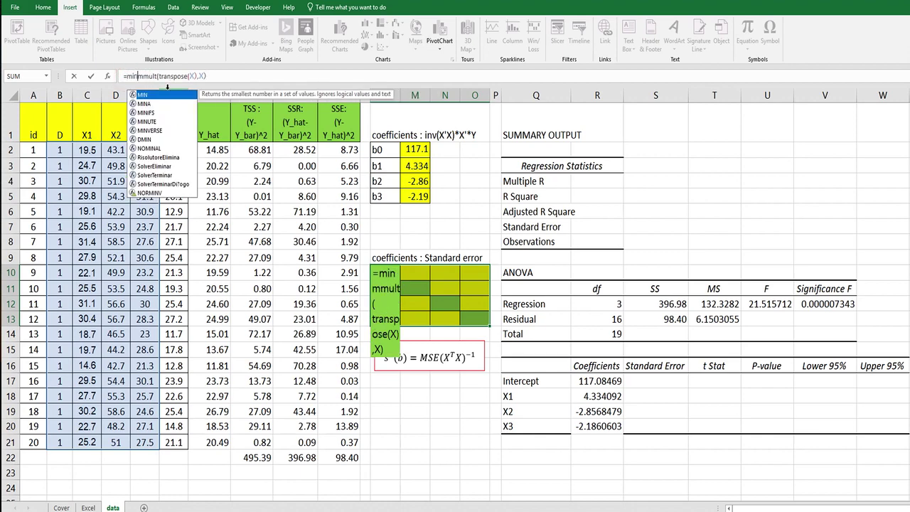
{"action": "type", "text": "rse("}
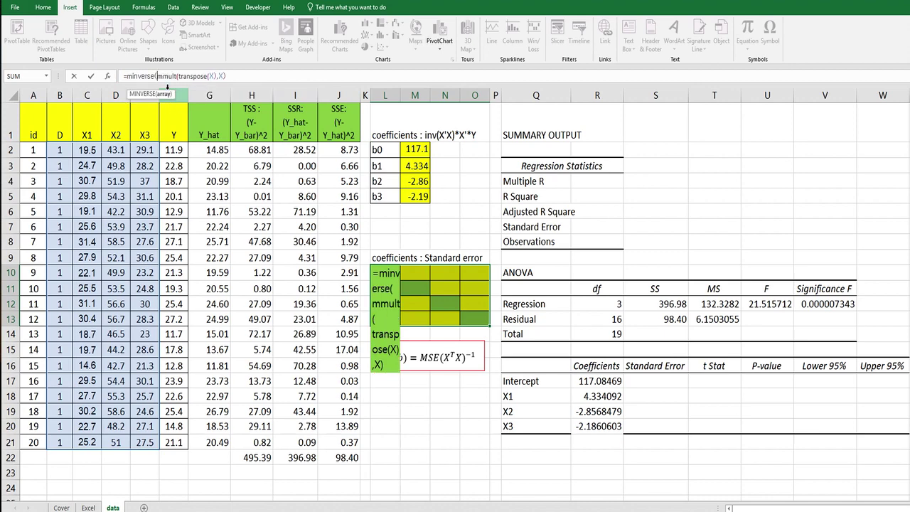
{"action": "left_click", "coordinate": [244, 74]}
{"action": "type", "text": ")"}
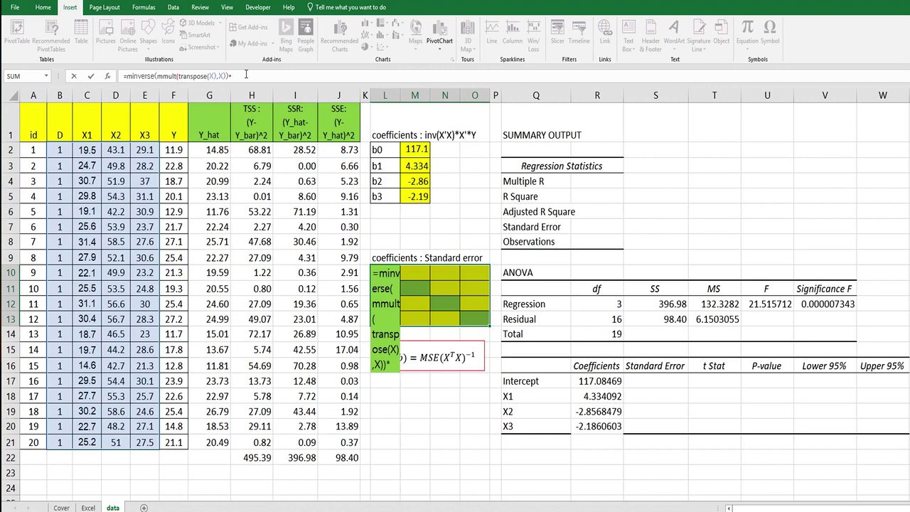
{"action": "type", "text": "*"}
{"action": "left_click", "coordinate": [706, 320]}
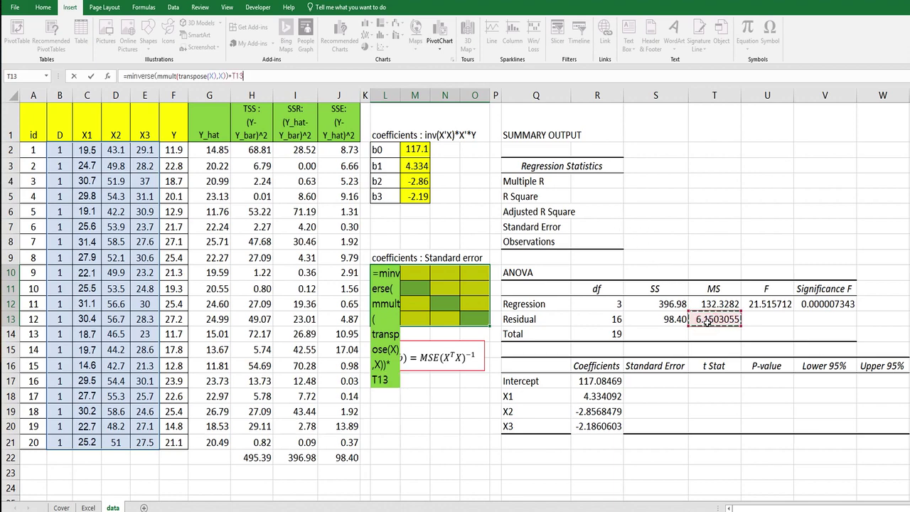
{"action": "key", "text": "F4"}
Step: Enclose the whole expression in SQRT and enter it as an array formula across L10:O13
{"action": "left_click", "coordinate": [135, 74]}
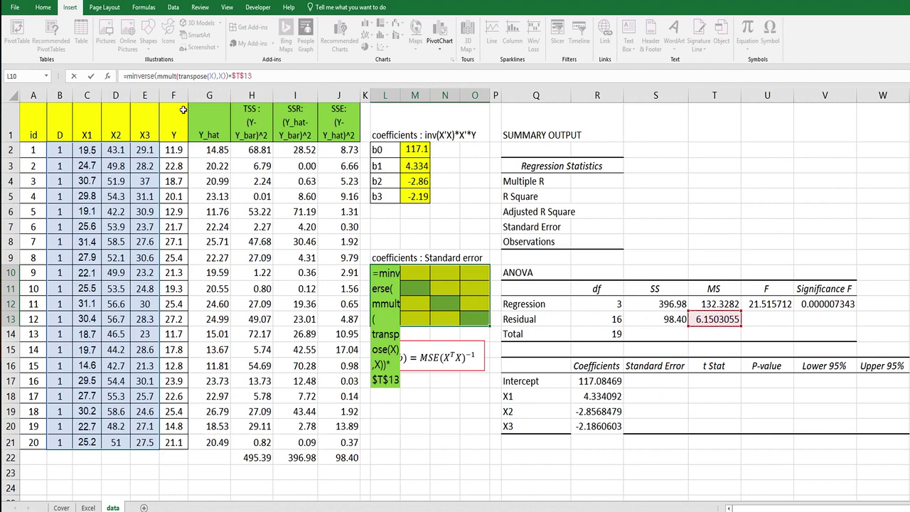
{"action": "type", "text": "sqrt"}
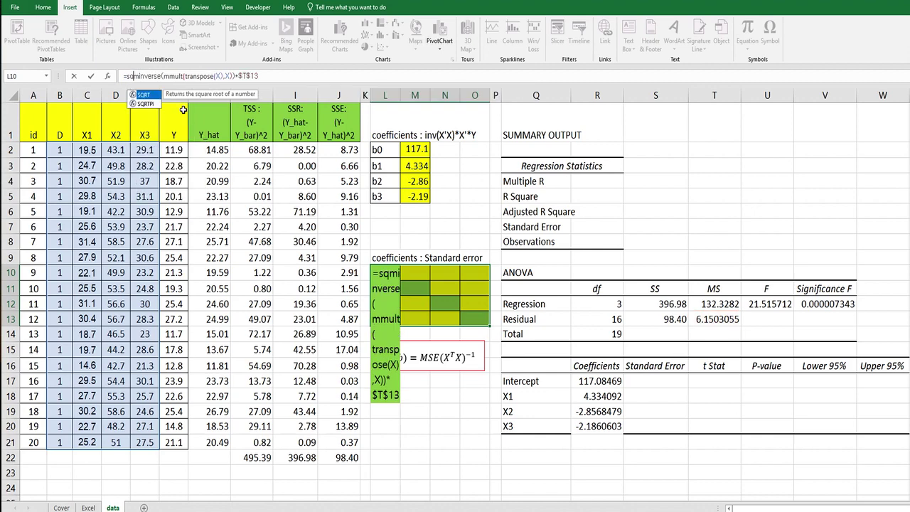
{"action": "type", "text": "("}
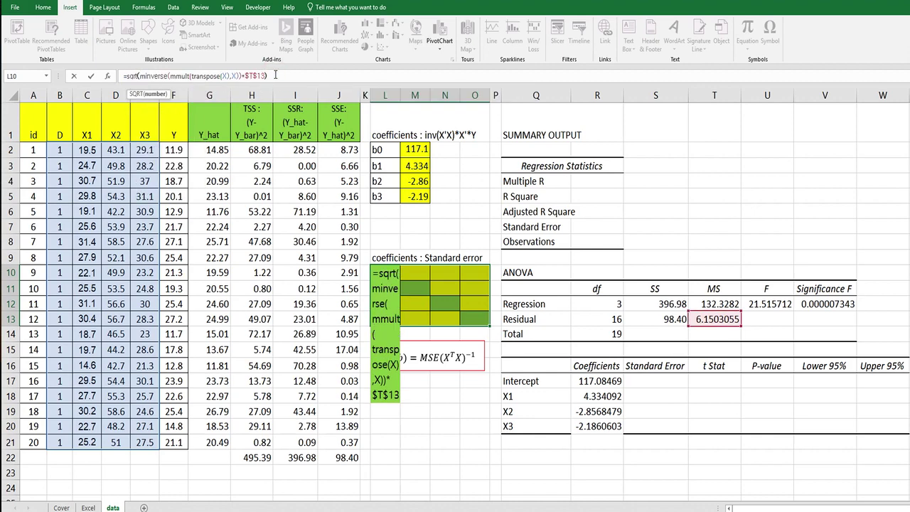
{"action": "type", "text": ")"}
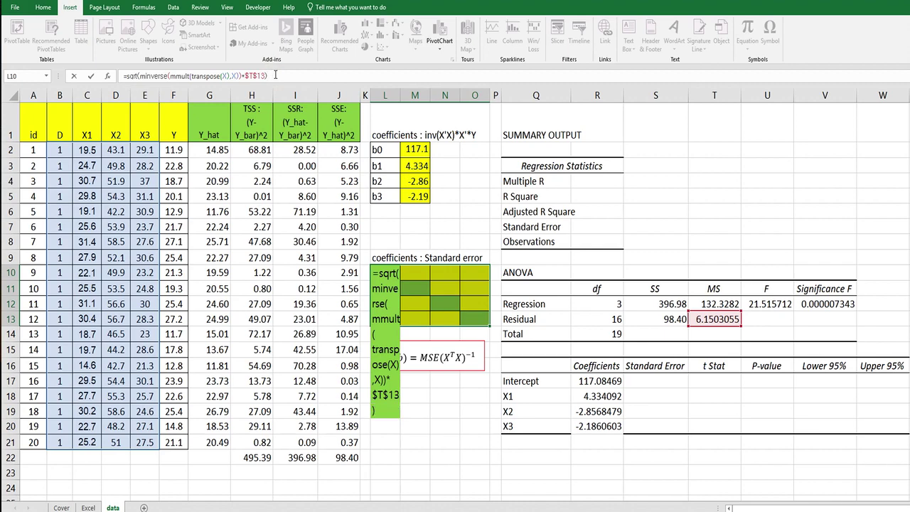
{"action": "key", "text": "ctrl+shift+Return"}
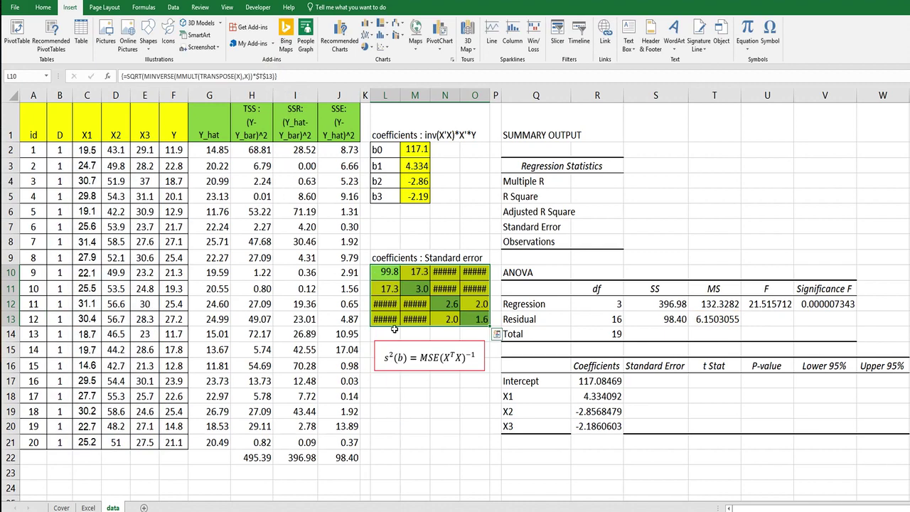
Step: Examine the green diagonal cells L10, M11, N12 and O13 of the standard error matrix
{"action": "left_click", "coordinate": [439, 408]}
{"action": "left_click", "coordinate": [391, 271]}
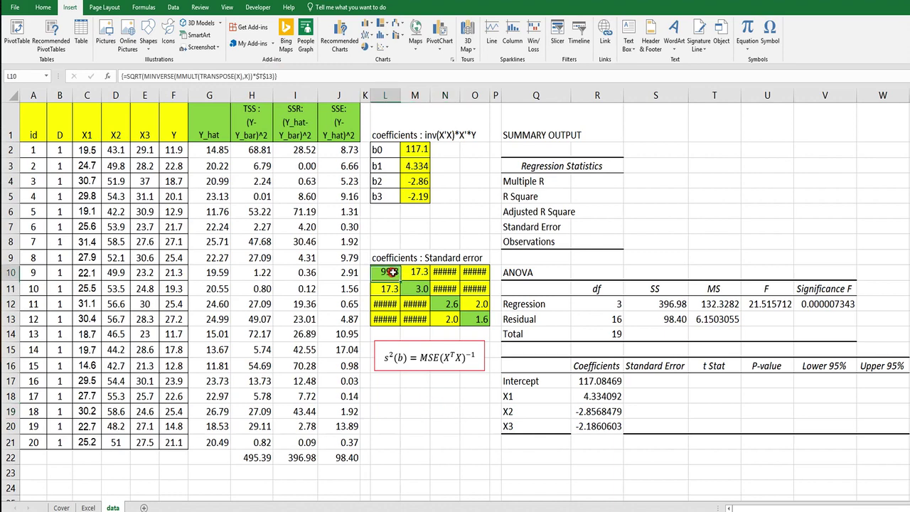
{"action": "left_click", "coordinate": [417, 291]}
{"action": "left_click", "coordinate": [445, 298]}
{"action": "left_click", "coordinate": [476, 318]}
{"action": "left_click", "coordinate": [447, 409]}
{"action": "left_click", "coordinate": [390, 271]}
{"action": "left_click", "coordinate": [418, 286]}
{"action": "left_click", "coordinate": [445, 304]}
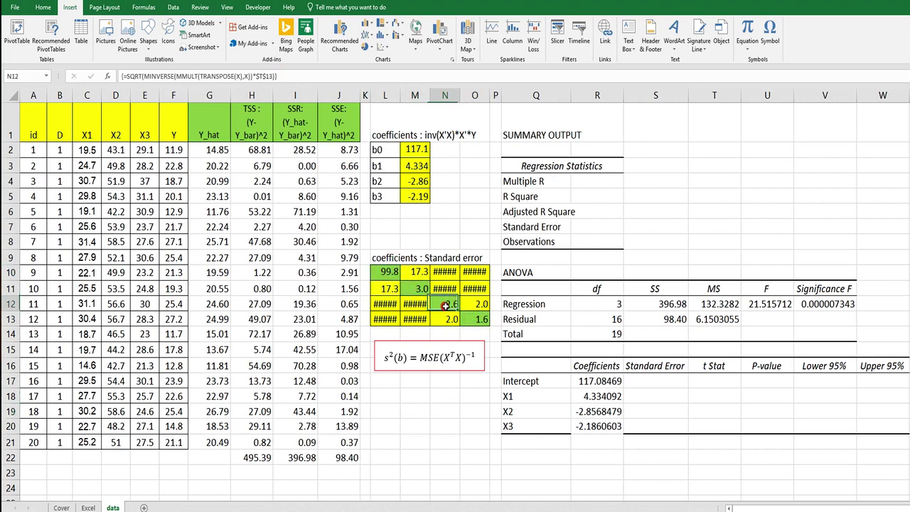
{"action": "left_click", "coordinate": [473, 319]}
Step: Link the Intercept and X1 standard errors in S17 and S18 to the matrix diagonal with =L10 and =M11
{"action": "left_click", "coordinate": [638, 385]}
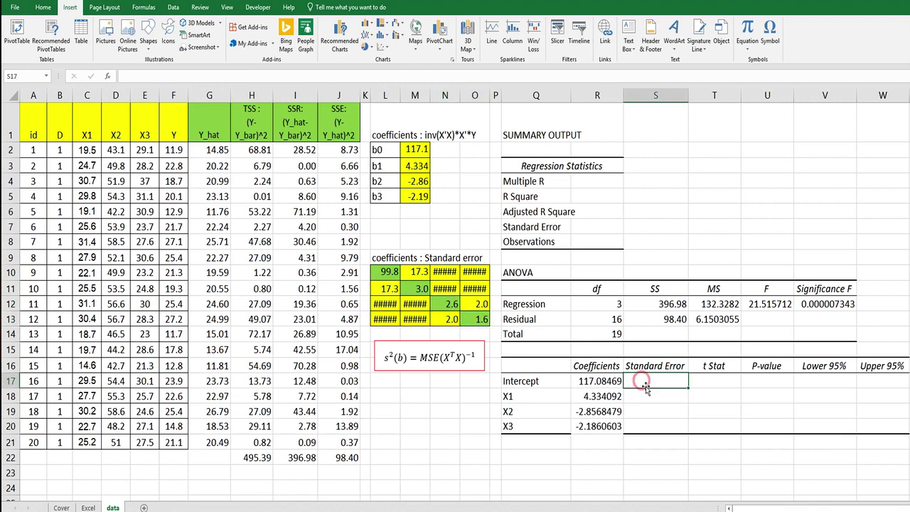
{"action": "type", "text": "="}
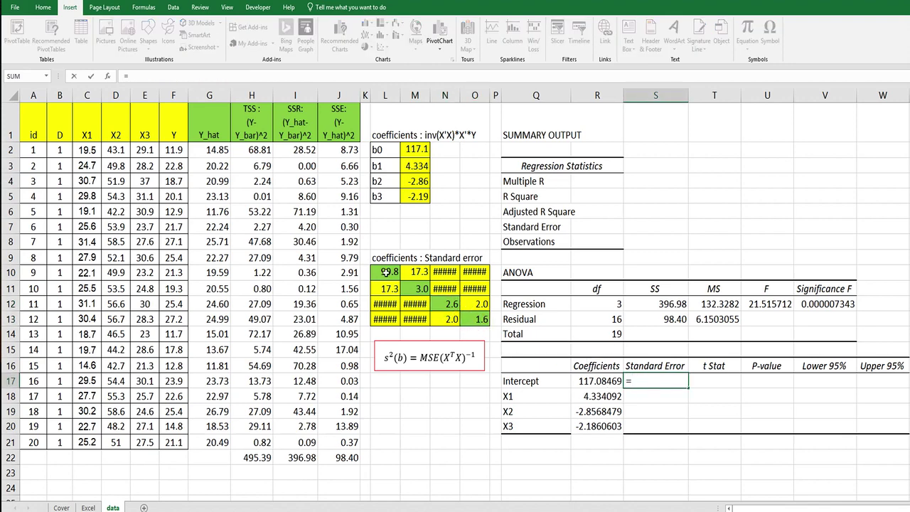
{"action": "left_click", "coordinate": [389, 272]}
{"action": "key", "text": "Return"}
{"action": "type", "text": "="}
{"action": "left_click", "coordinate": [419, 289]}
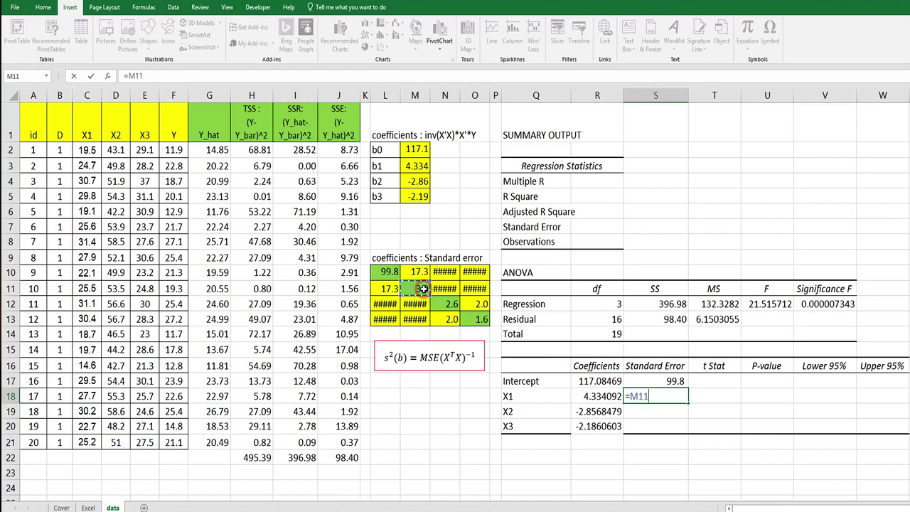
{"action": "key", "text": "Return"}
Step: Link the X2 and X3 standard errors in S19 and S20 to the matrix diagonal with =N12 and =O13
{"action": "type", "text": "="}
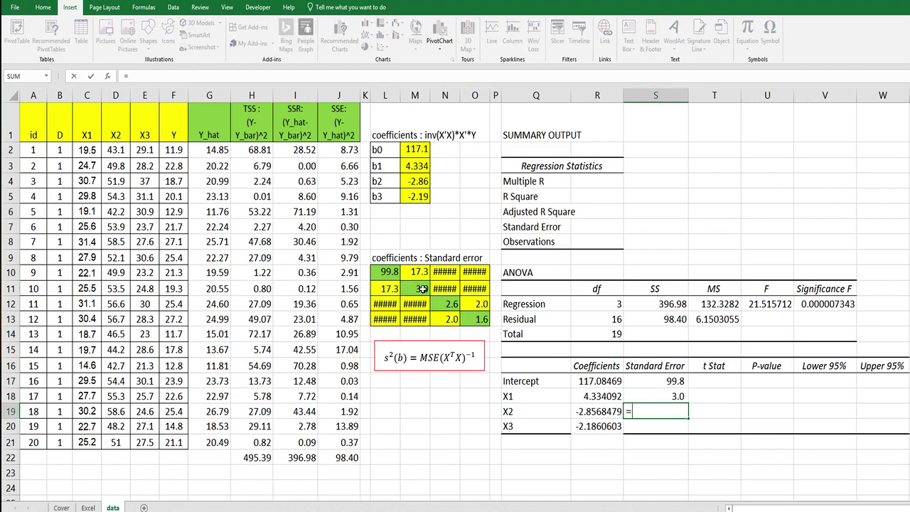
{"action": "left_click", "coordinate": [440, 305]}
{"action": "key", "text": "Return"}
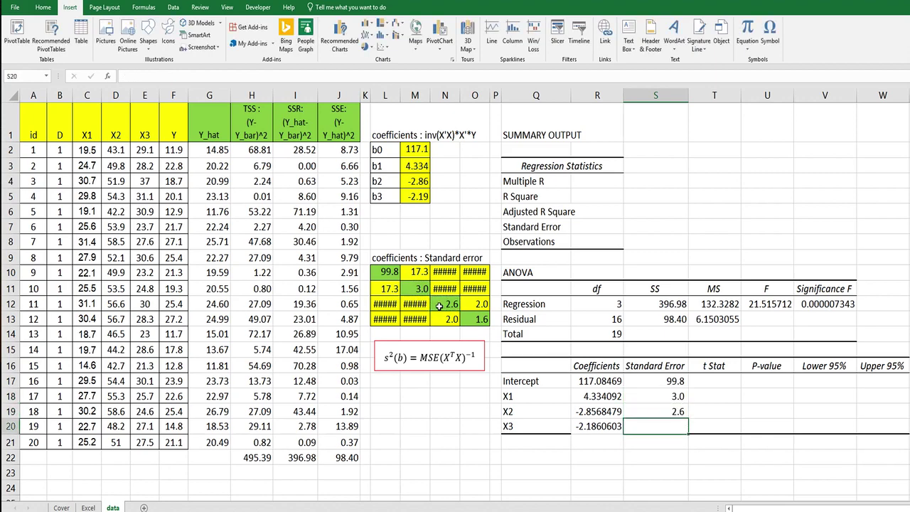
{"action": "type", "text": "="}
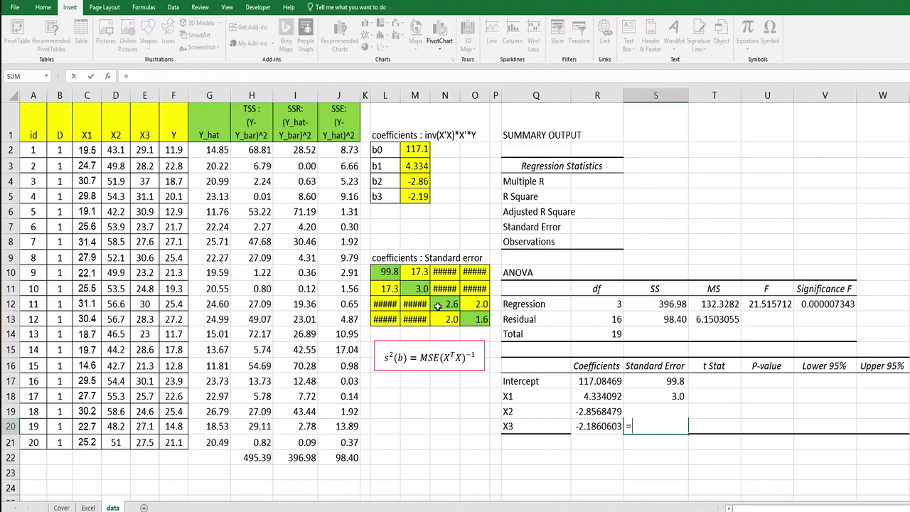
{"action": "left_click", "coordinate": [473, 320]}
{"action": "key", "text": "Return"}
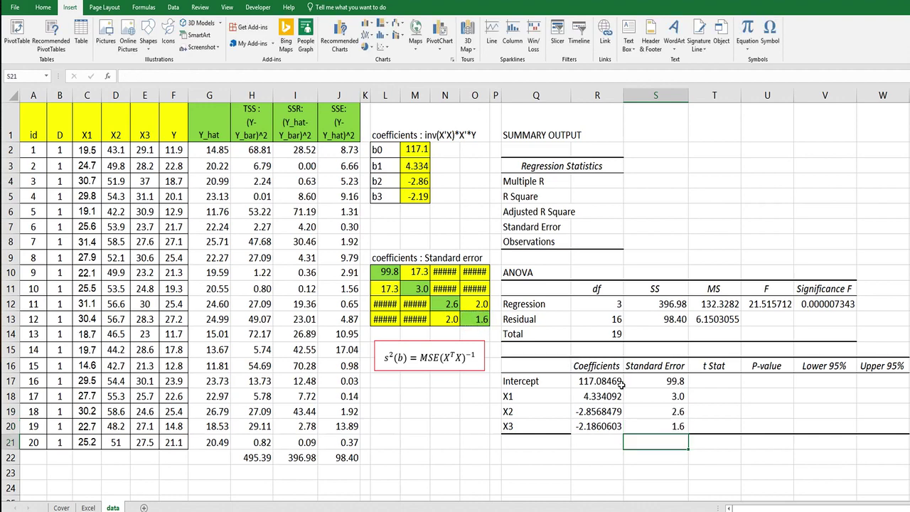
Step: Increase the number format of the standard errors in S17:S20 to three decimal places
{"action": "left_click", "coordinate": [620, 384]}
{"action": "key", "text": "shift+Down"}
{"action": "key", "text": "shift+Down"}
{"action": "key", "text": "shift+Down"}
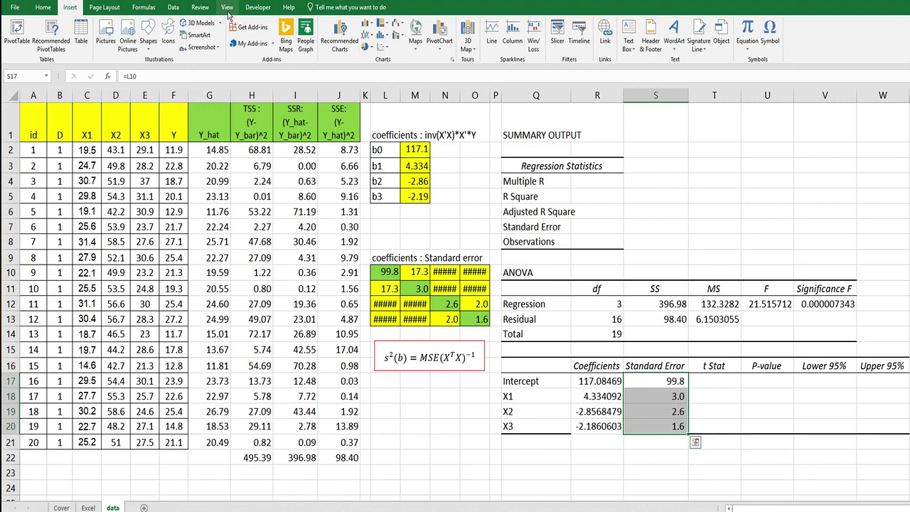
{"action": "left_click", "coordinate": [44, 7]}
{"action": "left_click", "coordinate": [340, 44]}
{"action": "left_click", "coordinate": [340, 44]}
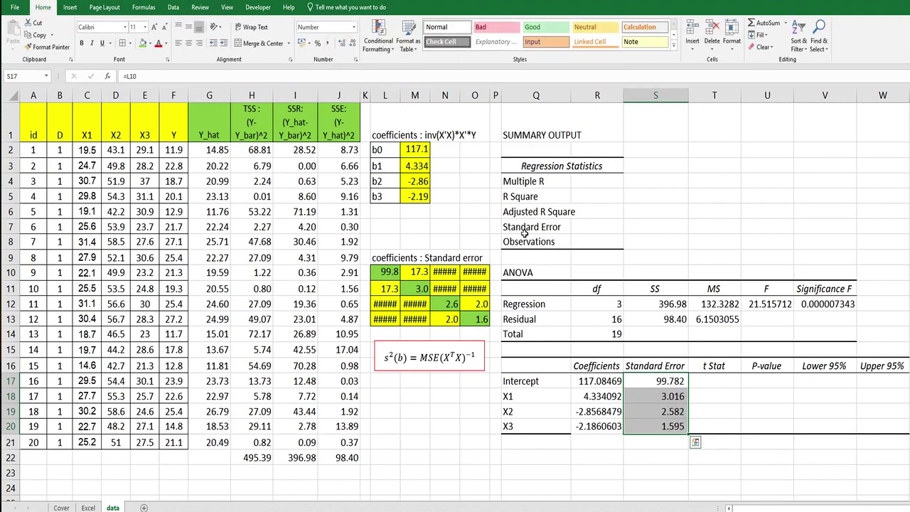
{"action": "left_click", "coordinate": [543, 452]}
Step: Calculate the Intercept's t statistic in T17 as coefficient divided by standard error with =R17/S17
{"action": "left_click", "coordinate": [713, 381]}
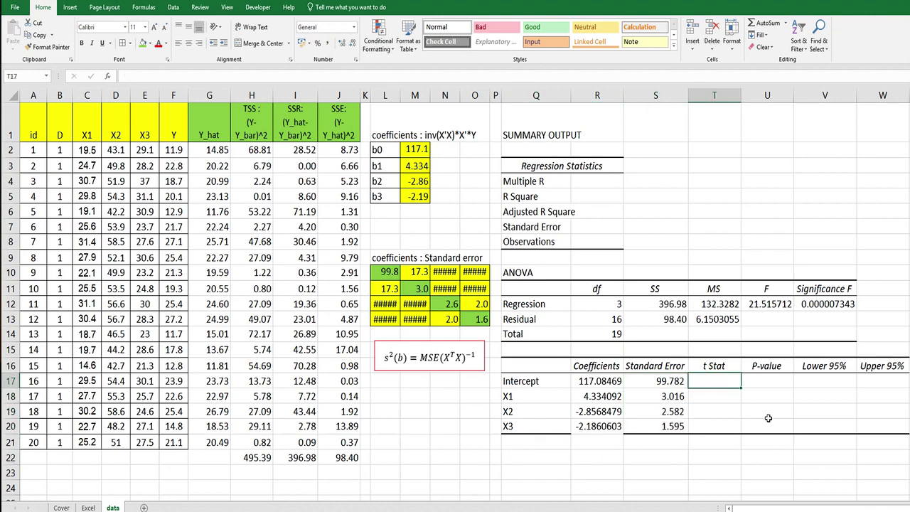
{"action": "type", "text": "="}
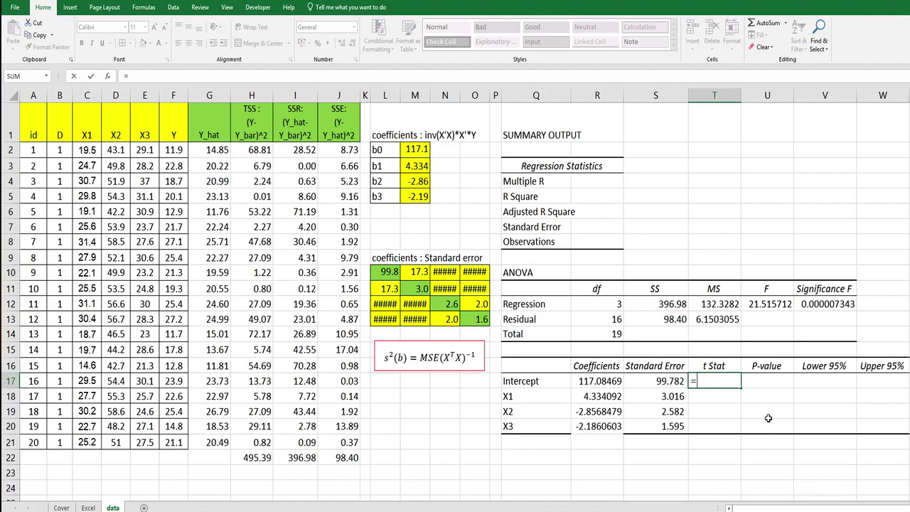
{"action": "key", "text": "Left"}
{"action": "key", "text": "Left"}
{"action": "type", "text": "/"}
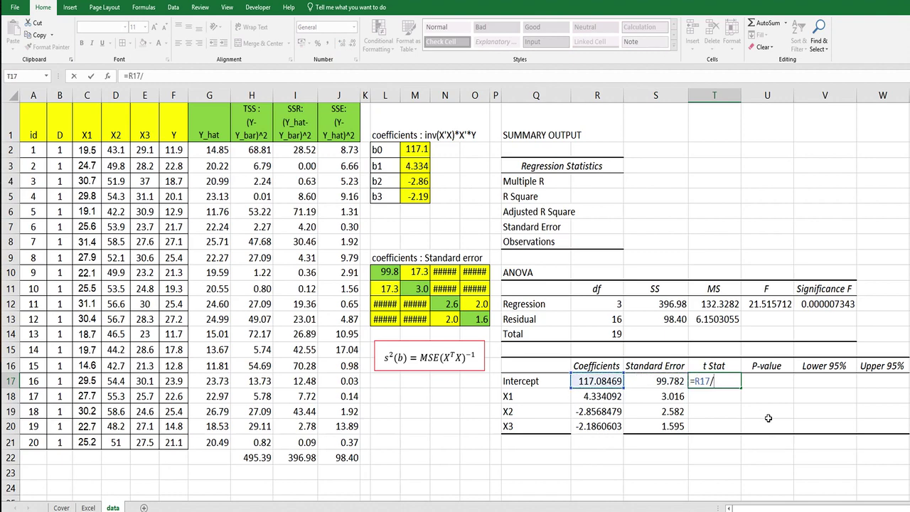
{"action": "key", "text": "Left"}
{"action": "key", "text": "Return"}
{"action": "key", "text": "Up"}
Step: Copy the t statistic formula from T17 to T18:T20 for X1, X2 and X3
{"action": "key", "text": "ctrl+c"}
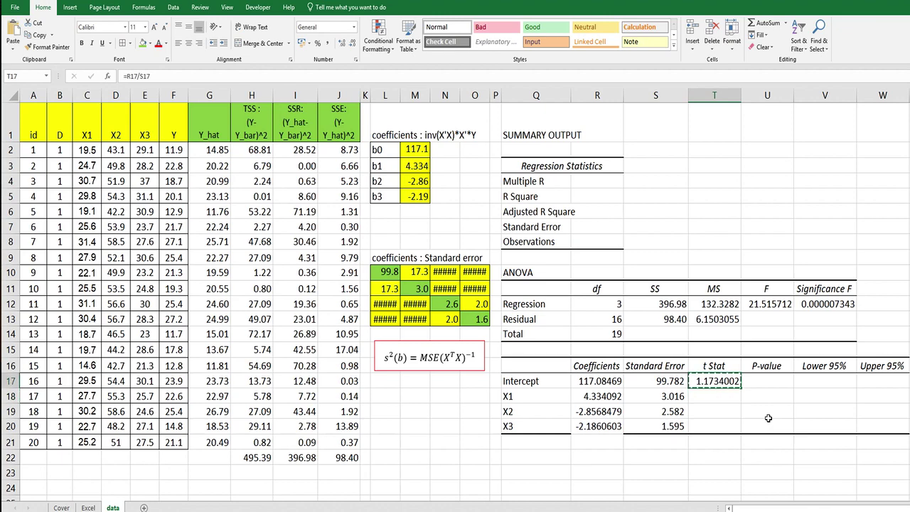
{"action": "key", "text": "Down"}
{"action": "key", "text": "shift+Down"}
{"action": "key", "text": "shift+Down"}
{"action": "key", "text": "ctrl+v"}
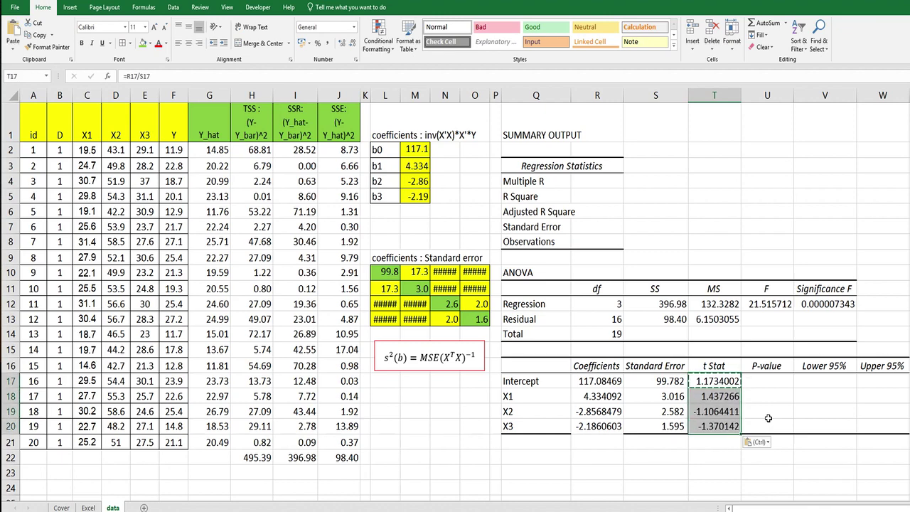
{"action": "left_click_drag", "start_coordinate": [714, 380], "coordinate": [715, 426]}
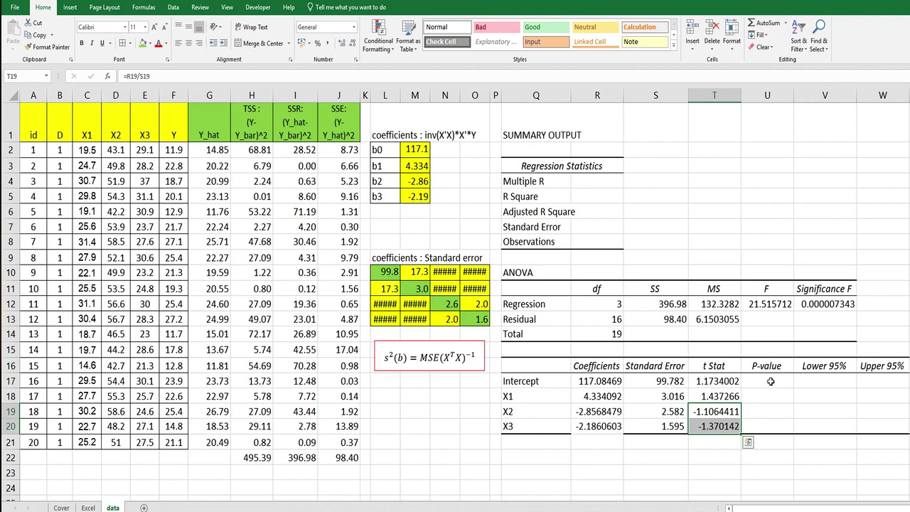
Step: Begin the Intercept's P-value formula in U17 as the cumulative t distribution =T.DIST(T17,16,TRUE)
{"action": "left_click", "coordinate": [768, 381]}
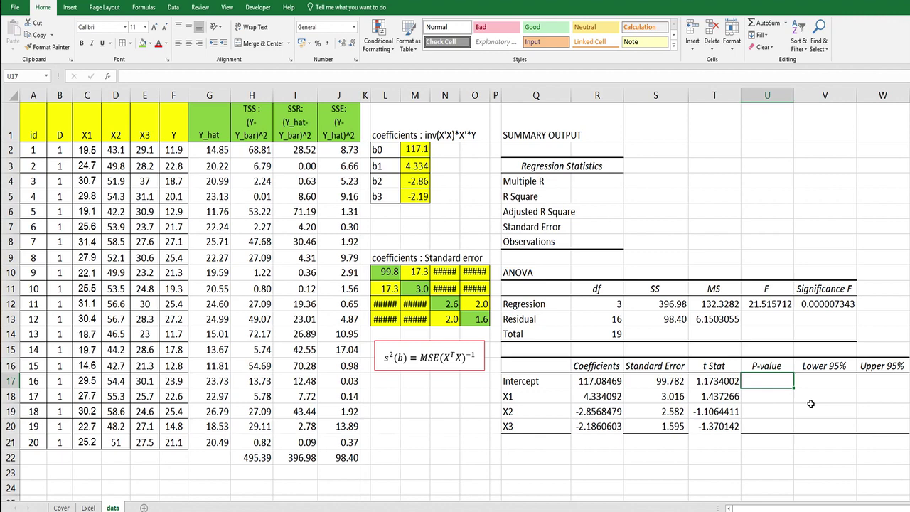
{"action": "type", "text": "="}
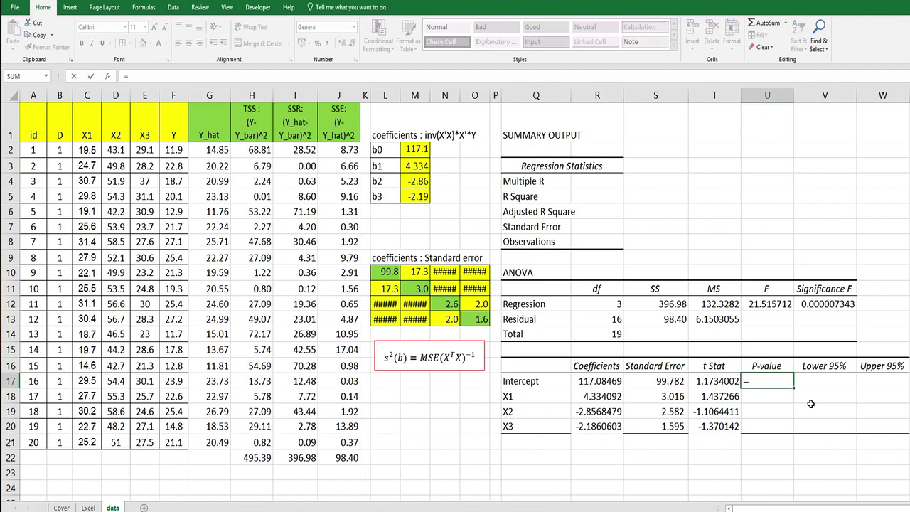
{"action": "type", "text": "t"}
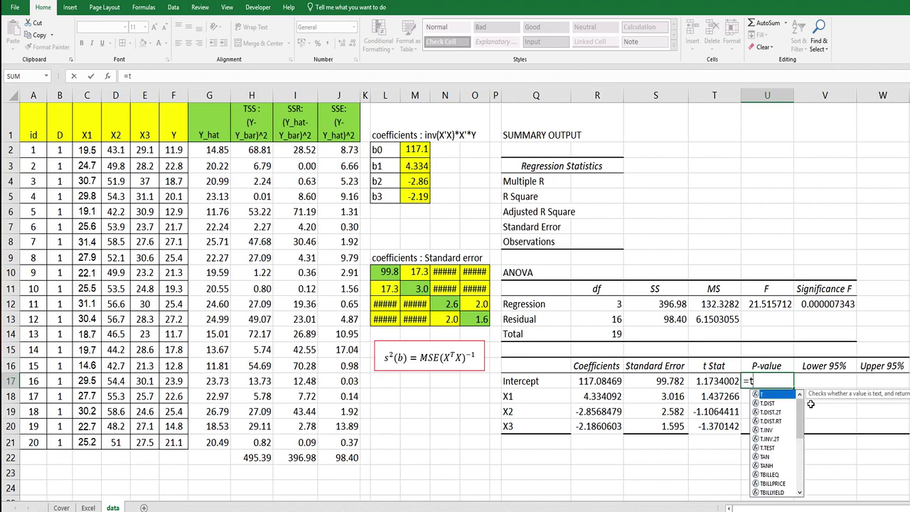
{"action": "type", "text": ".dist"}
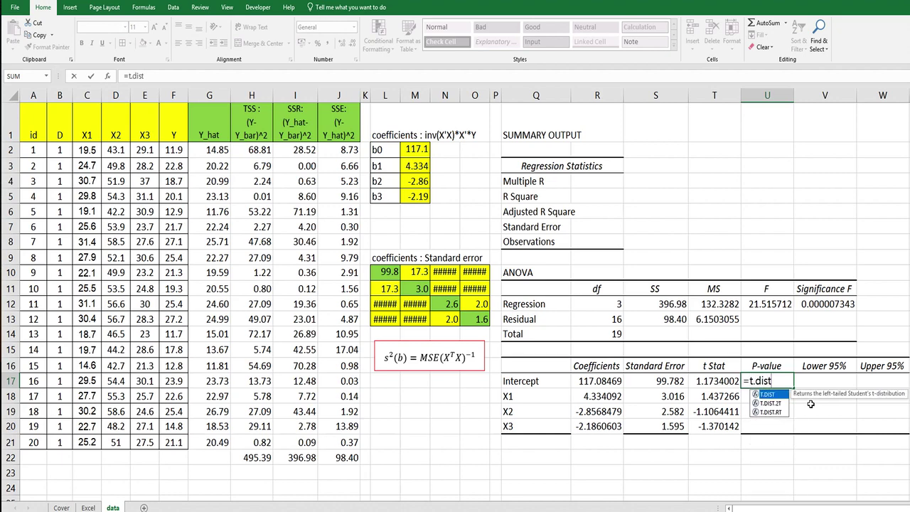
{"action": "type", "text": "("}
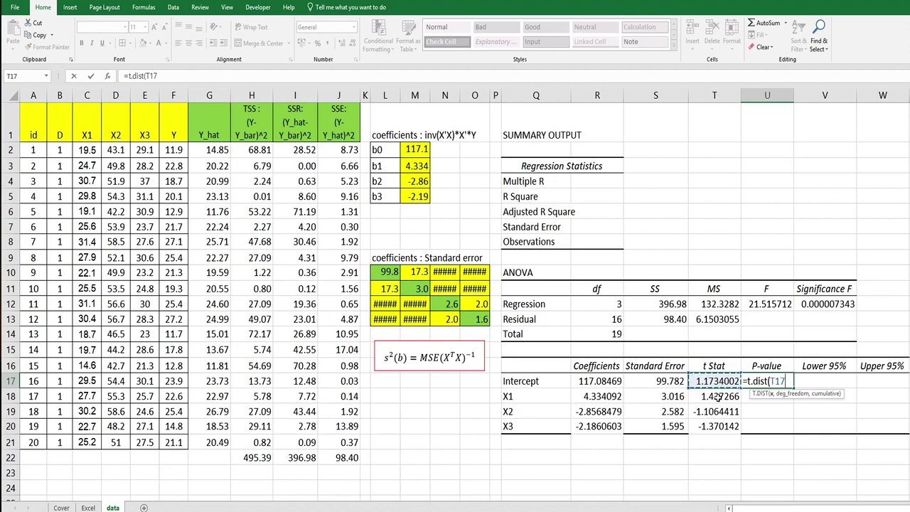
{"action": "type", "text": ","}
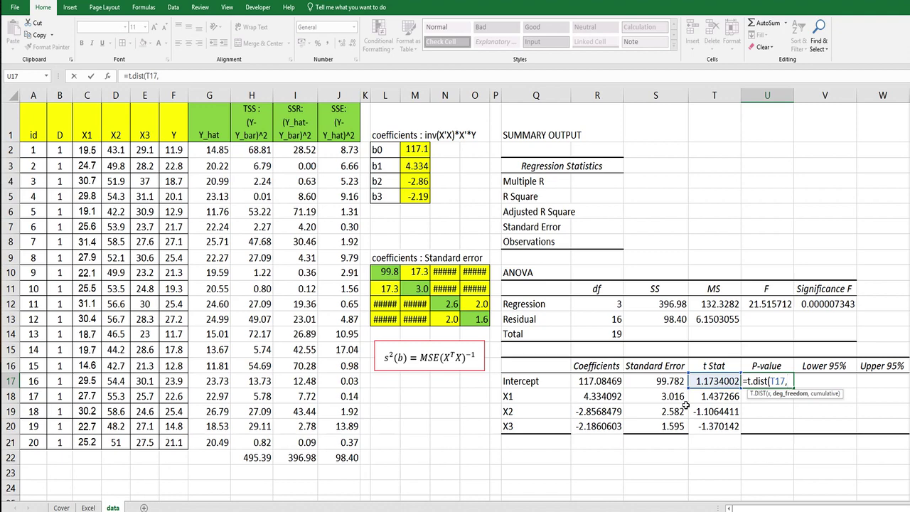
{"action": "type", "text": "16,"}
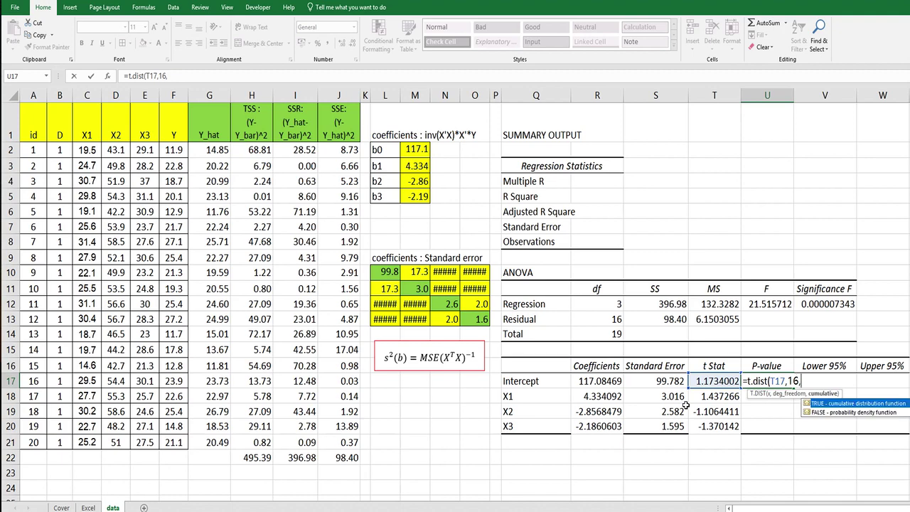
{"action": "type", "text": "true)"}
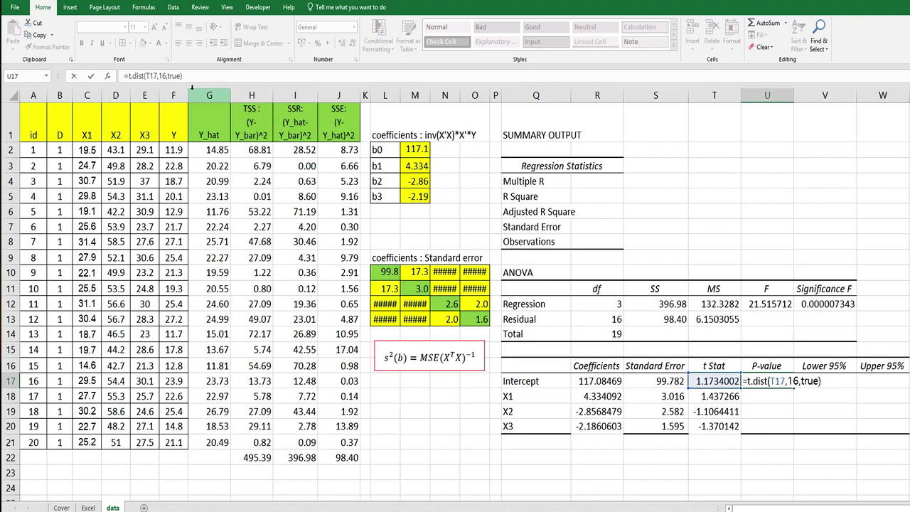
Step: Turn the U17 formula into a two-tailed P-value, =(1-T.DIST(T17,16,TRUE))*2, and enter it
{"action": "type", "text": "1-"}
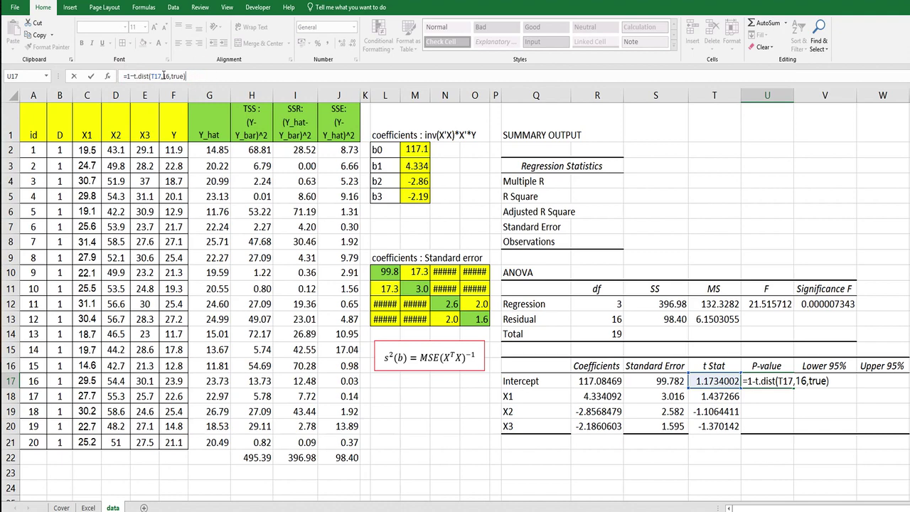
{"action": "left_click", "coordinate": [127, 75]}
{"action": "type", "text": "("}
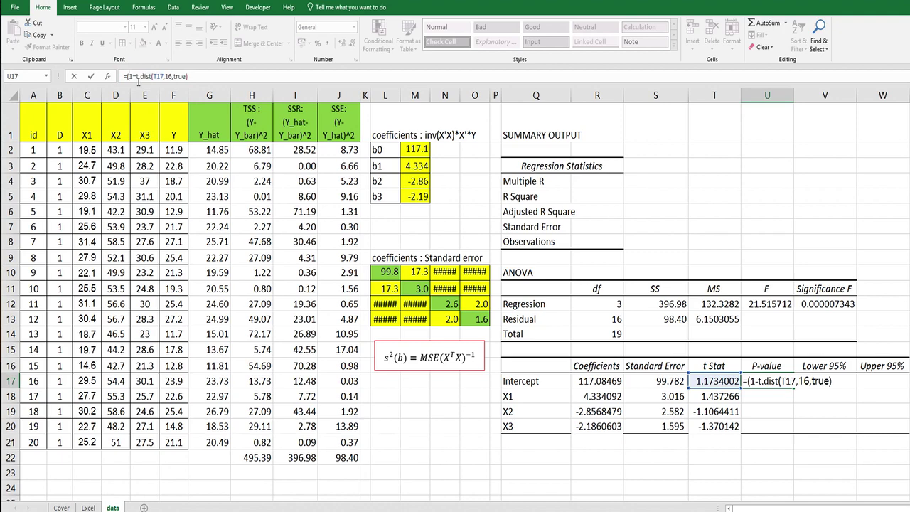
{"action": "left_click", "coordinate": [209, 75]}
{"action": "type", "text": ")*2"}
{"action": "key", "text": "ctrl+Return"}
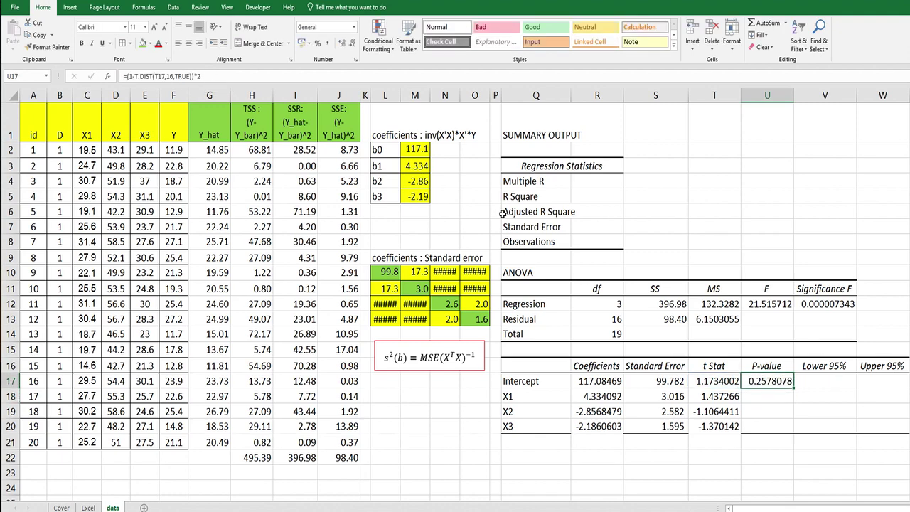
Step: Copy the Intercept's P-value formula from U17 to U18 for X1
{"action": "key", "text": "ctrl+c"}
{"action": "key", "text": "Down"}
{"action": "key", "text": "ctrl+v"}
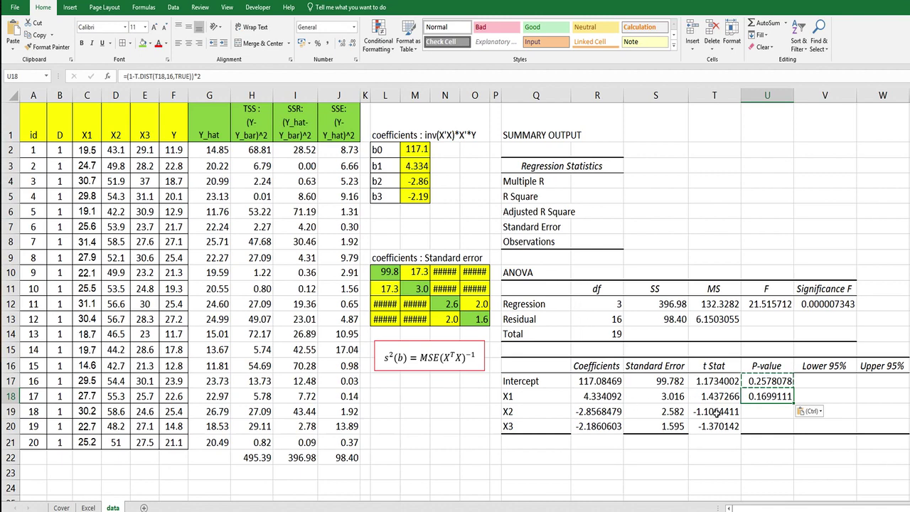
Step: Highlight the negative t statistics of X2 and X3 in T19:T20 with a green fill
{"action": "left_click_drag", "start_coordinate": [716, 411], "coordinate": [714, 426]}
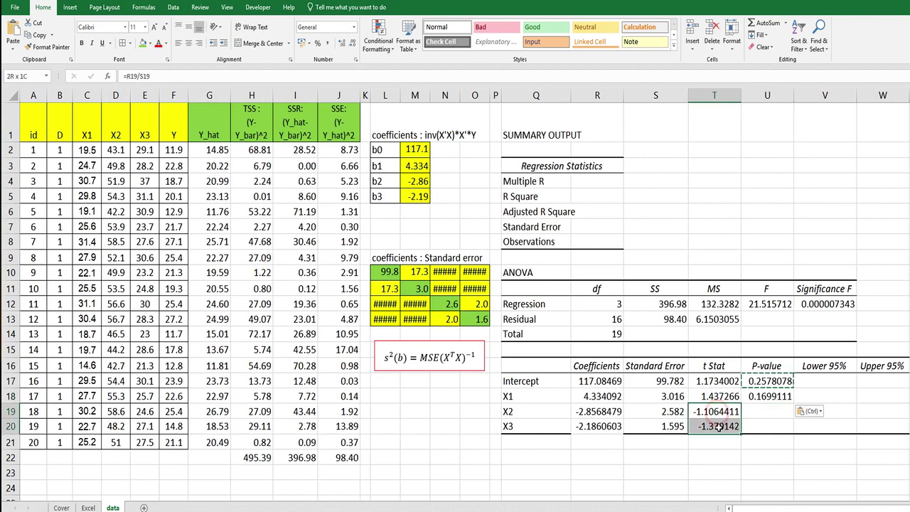
{"action": "left_click", "coordinate": [144, 44]}
{"action": "left_click", "coordinate": [647, 442]}
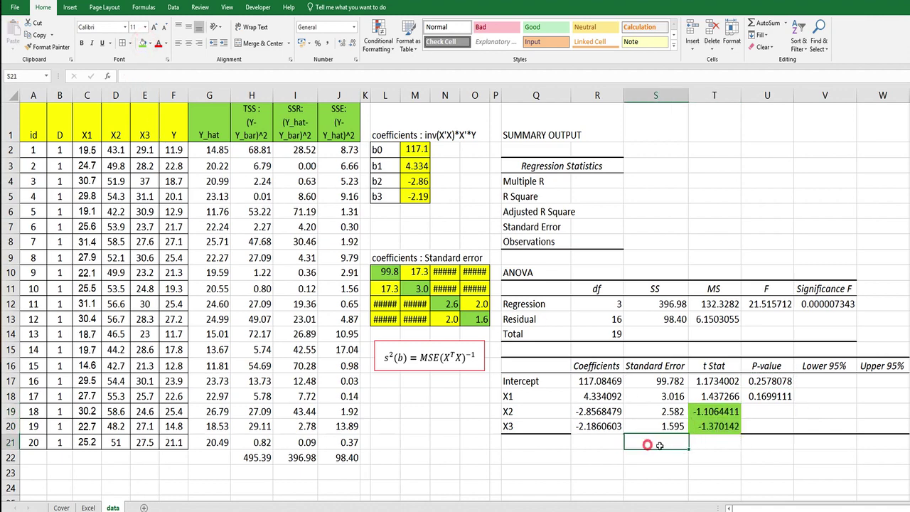
Step: Copy the P-value formula from U18 to U19 and change it to =(T.DIST(T19,16,TRUE))*2 for the negative t statistic
{"action": "left_click", "coordinate": [759, 409]}
{"action": "left_click", "coordinate": [770, 396]}
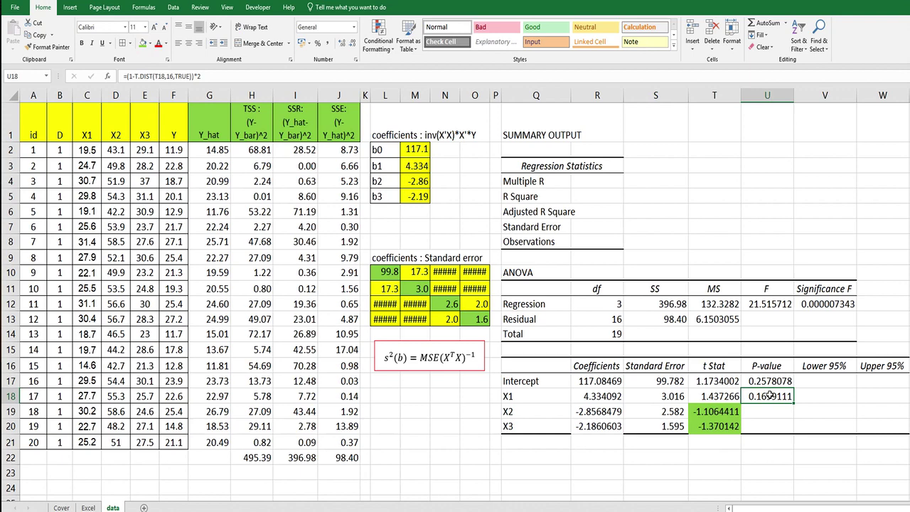
{"action": "key", "text": "ctrl+c"}
{"action": "left_click", "coordinate": [770, 411]}
{"action": "key", "text": "ctrl+v"}
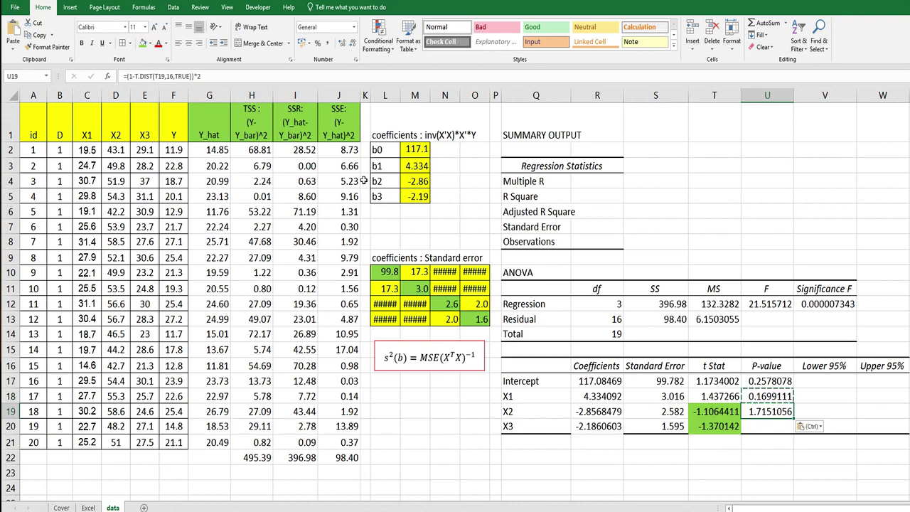
{"action": "left_click", "coordinate": [129, 76]}
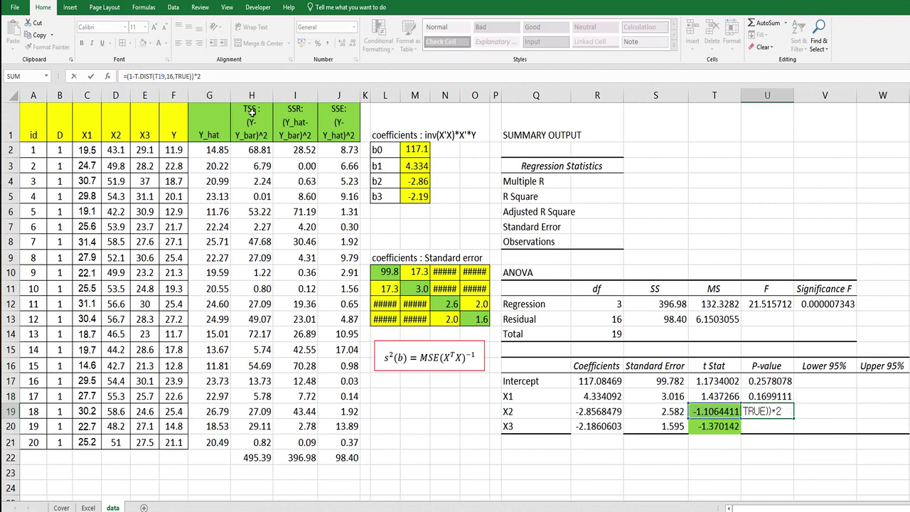
{"action": "key", "text": "Delete"}
{"action": "key", "text": "Delete"}
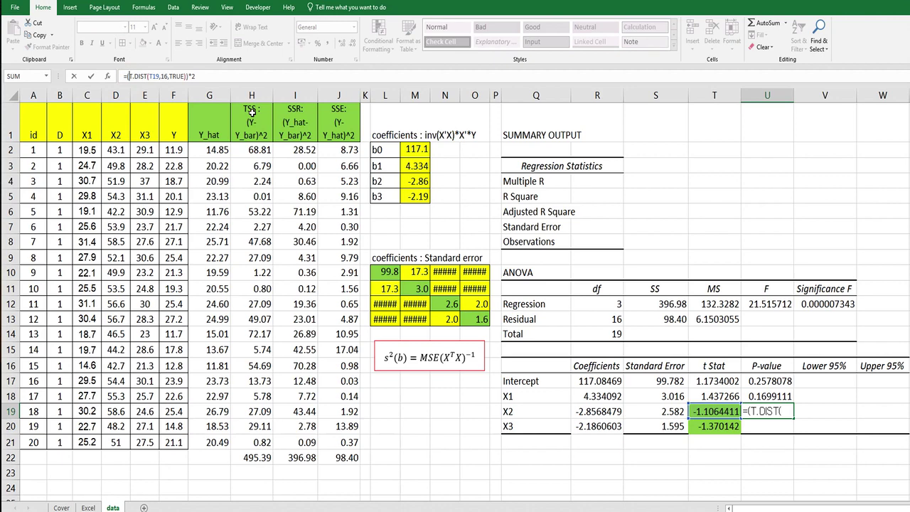
{"action": "key", "text": "Return"}
{"action": "key", "text": "Up"}
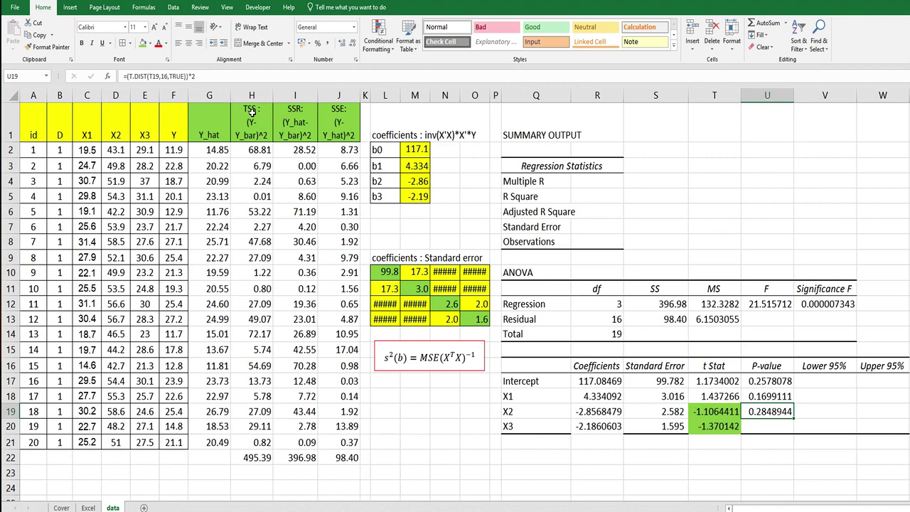
Step: Copy X2's P-value formula from U19 to U20 for X3
{"action": "key", "text": "ctrl+c"}
{"action": "key", "text": "Down"}
{"action": "key", "text": "ctrl+v"}
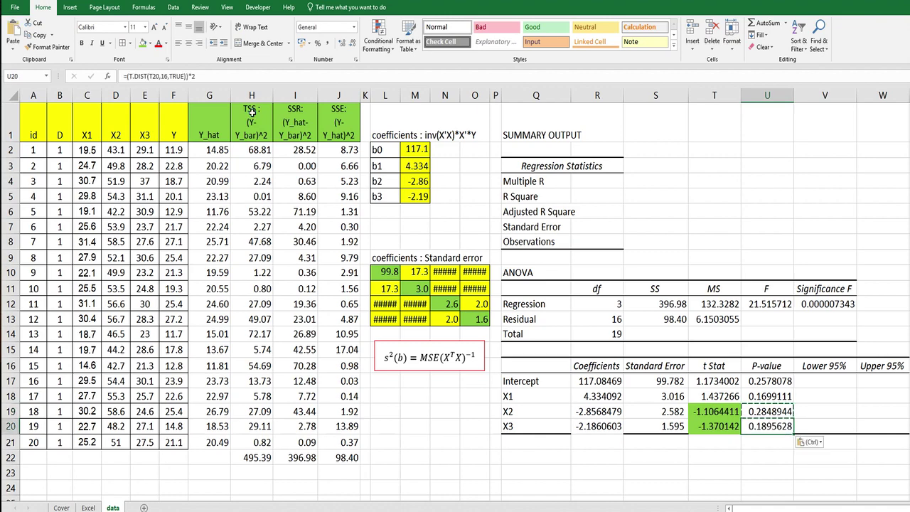
{"action": "key", "text": "Escape"}
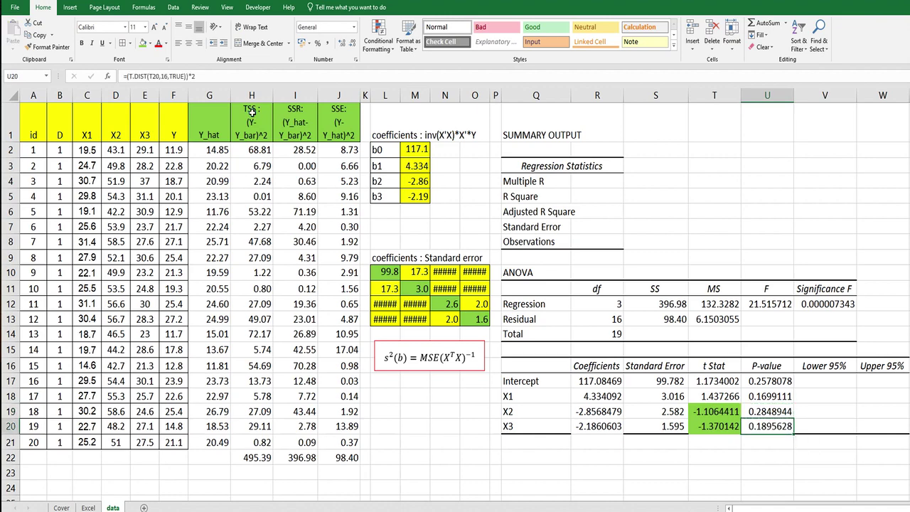
Step: Calculate the Intercept's lower 95% confidence limit in V17 with =R17-T.INV(0.975,16)*S17
{"action": "left_click", "coordinate": [830, 381]}
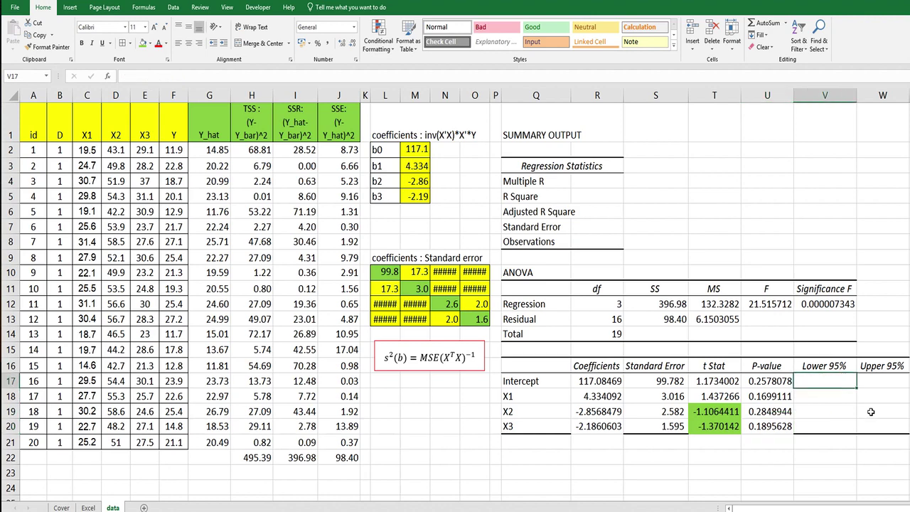
{"action": "type", "text": "="}
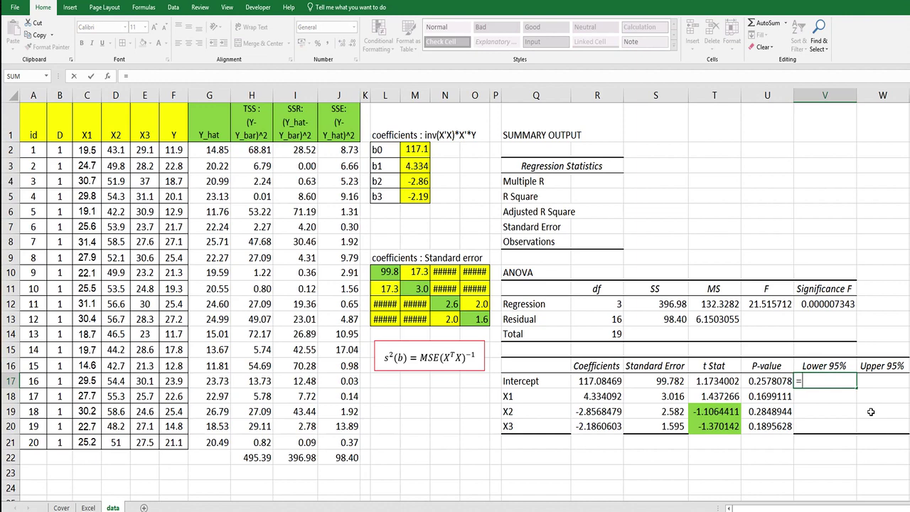
{"action": "key", "text": "Left"}
{"action": "key", "text": "Left"}
{"action": "key", "text": "Left"}
{"action": "key", "text": "Left"}
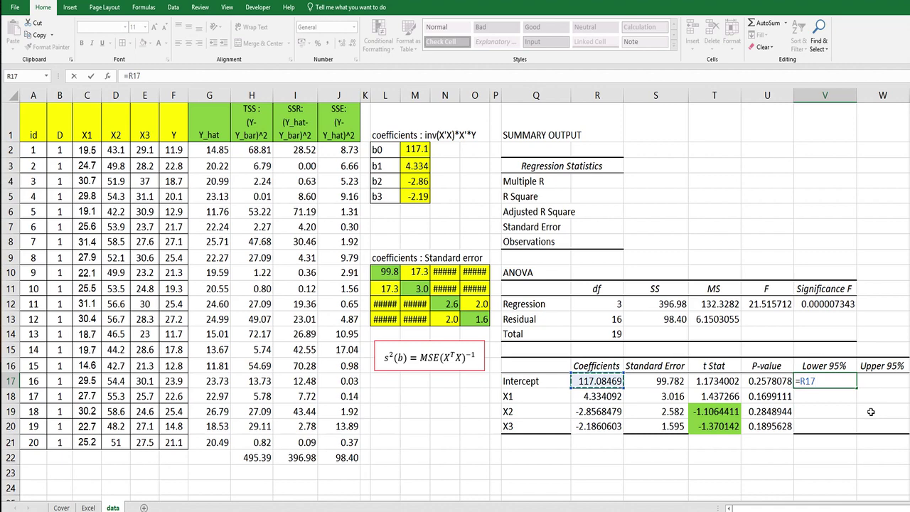
{"action": "type", "text": "-t.inv("}
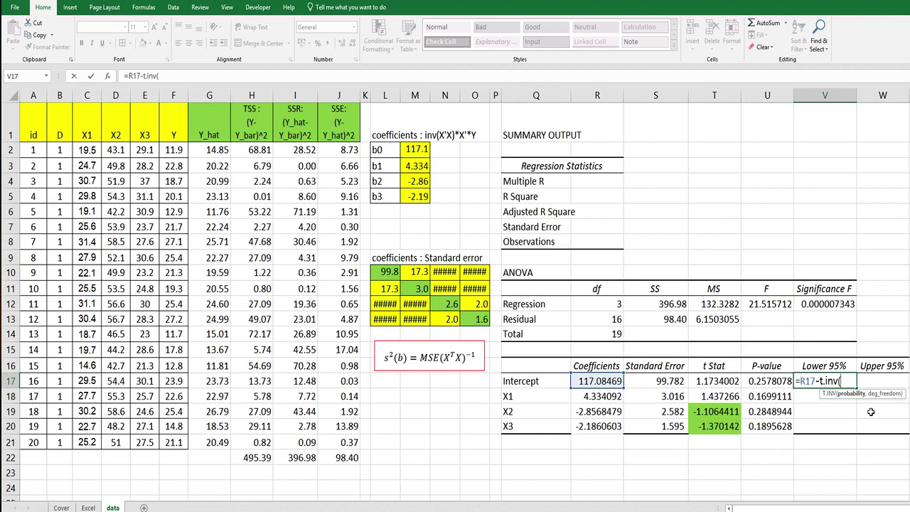
{"action": "type", "text": "0.975,"}
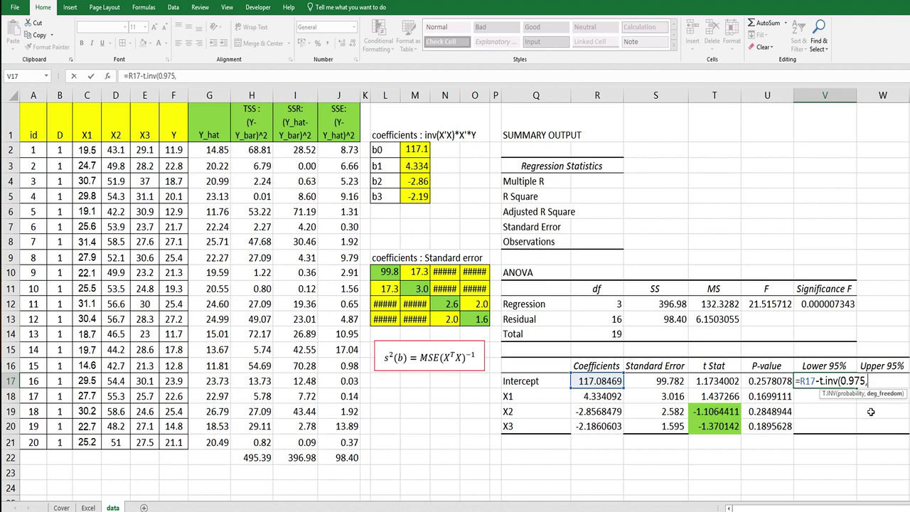
{"action": "type", "text": "16)*"}
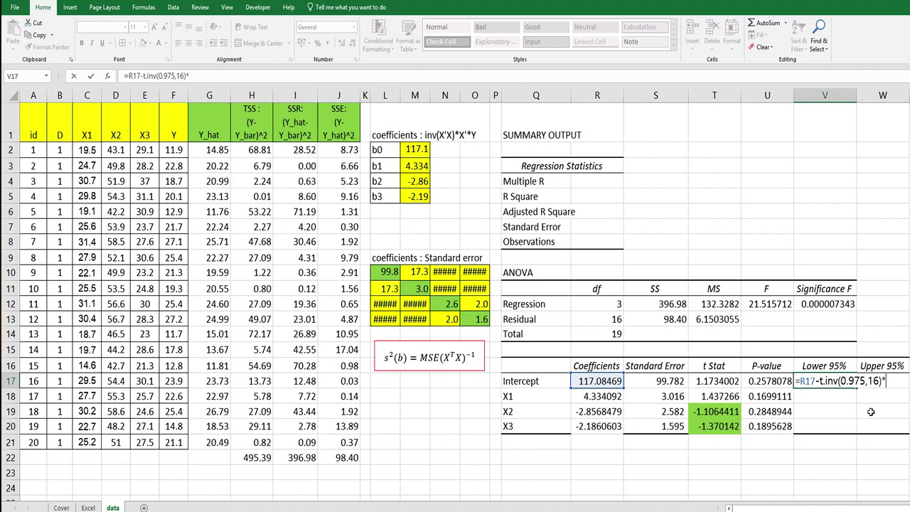
{"action": "left_click", "coordinate": [661, 380]}
{"action": "key", "text": "Return"}
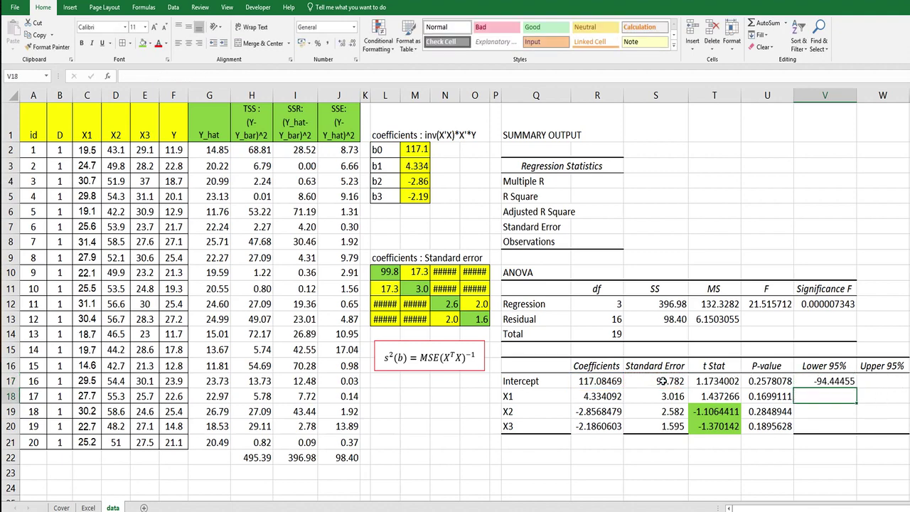
{"action": "key", "text": "Up"}
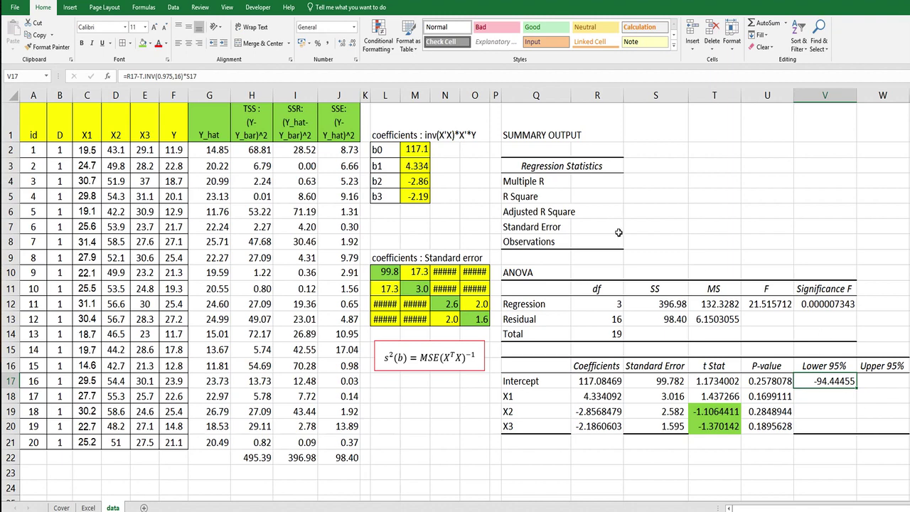
Step: Copy the Intercept's lower limit formula into W17 and change it to =R17+T.INV(0.975,16)*S17 for the upper 95% limit
{"action": "left_click_drag", "start_coordinate": [203, 75], "coordinate": [121, 76]}
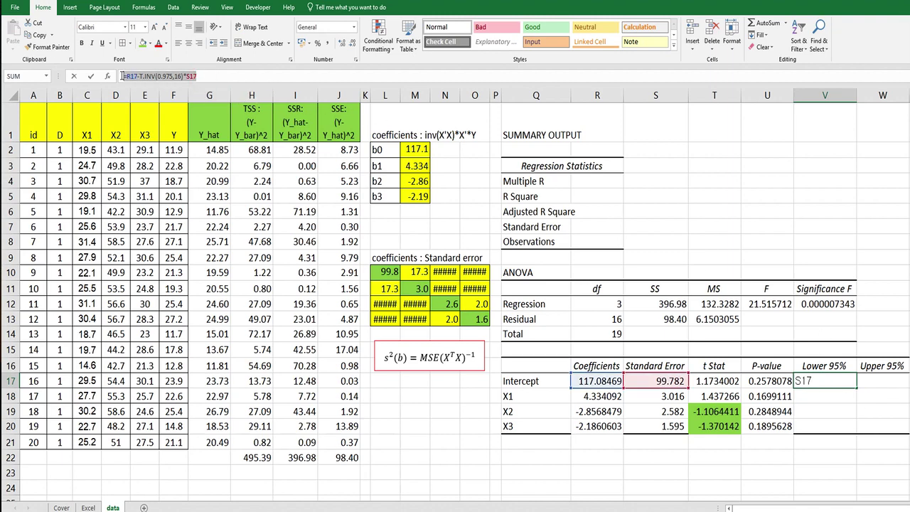
{"action": "key", "text": "ctrl+c"}
{"action": "key", "text": "Tab"}
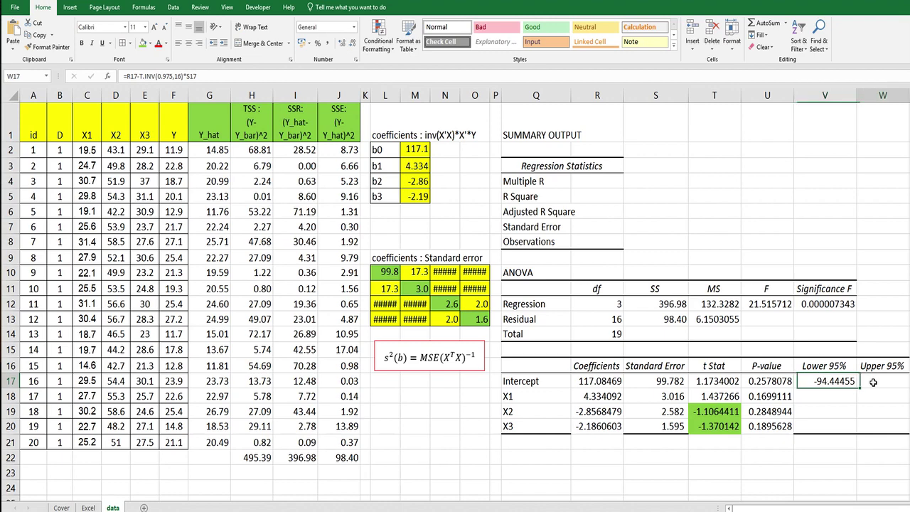
{"action": "key", "text": "ctrl+v"}
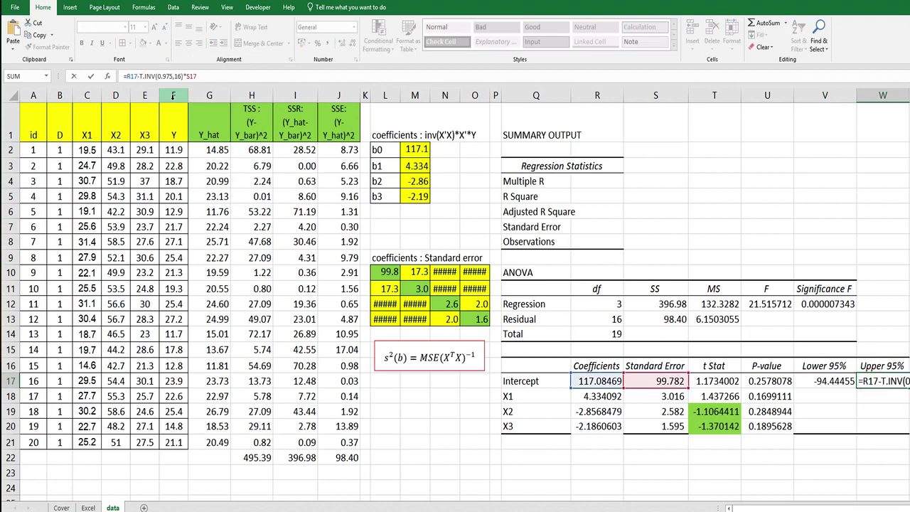
{"action": "type", "text": "+"}
{"action": "key", "text": "Return"}
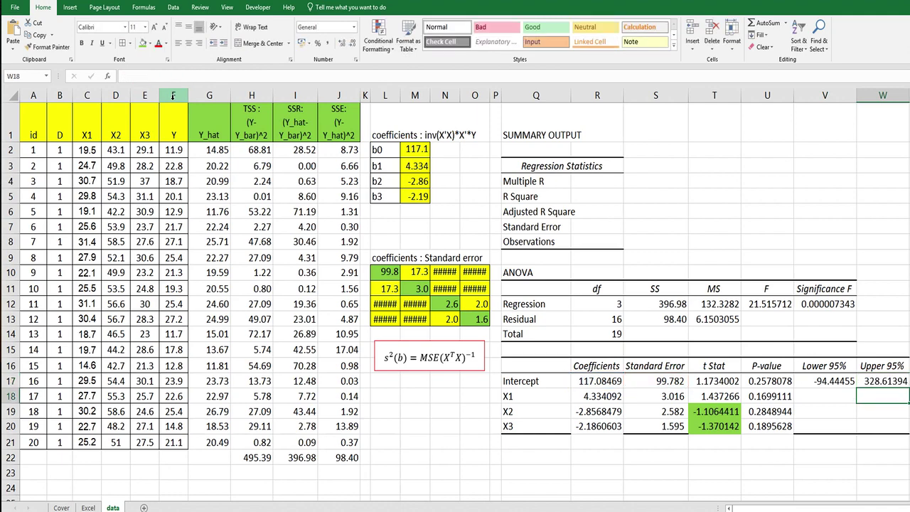
Step: Copy the Intercept's lower and upper 95% limit formulas from V17:W17 down to row 20 for X1, X2 and X3
{"action": "left_click_drag", "start_coordinate": [814, 389], "coordinate": [868, 380]}
{"action": "key", "text": "ctrl+c"}
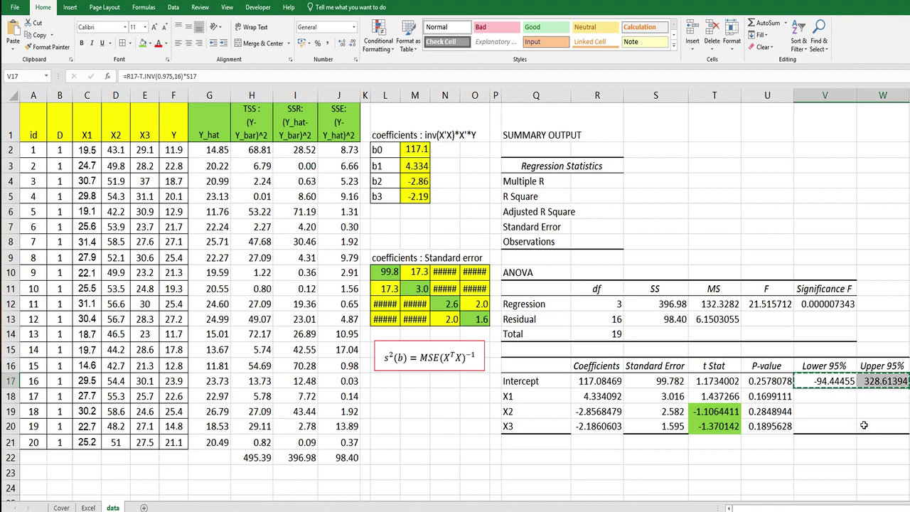
{"action": "left_click", "coordinate": [869, 425], "text": "shift"}
{"action": "key", "text": "ctrl+v"}
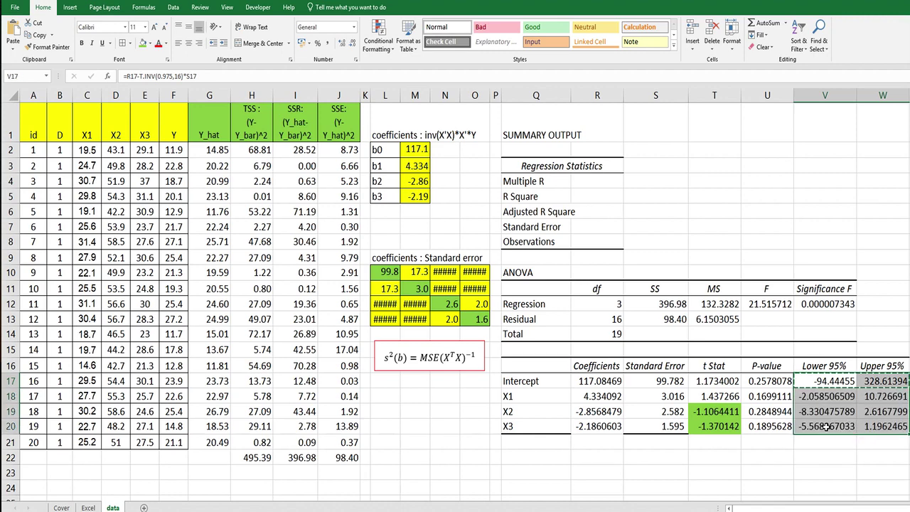
{"action": "left_click", "coordinate": [810, 454]}
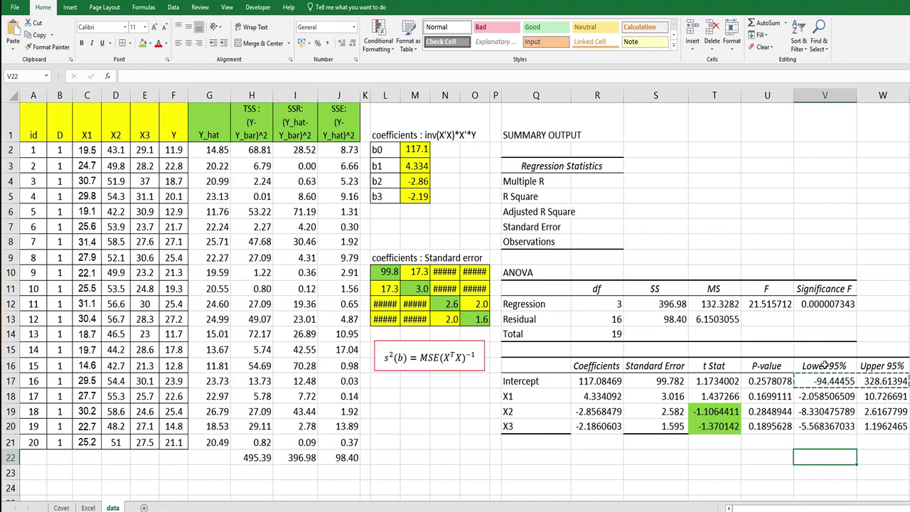
{"action": "key", "text": "Escape"}
Step: Fill the empty regression statistics cells S4:S8 with yellow
{"action": "left_click_drag", "start_coordinate": [642, 182], "coordinate": [642, 241]}
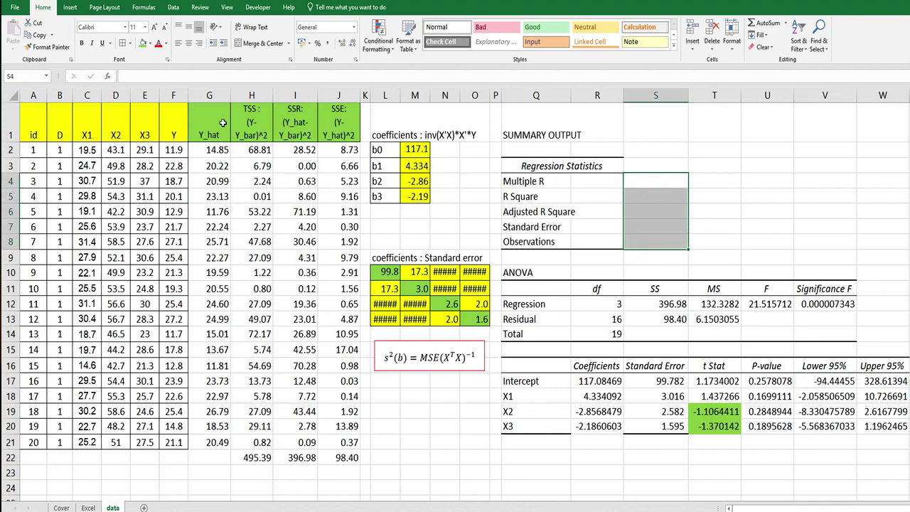
{"action": "left_click", "coordinate": [149, 44]}
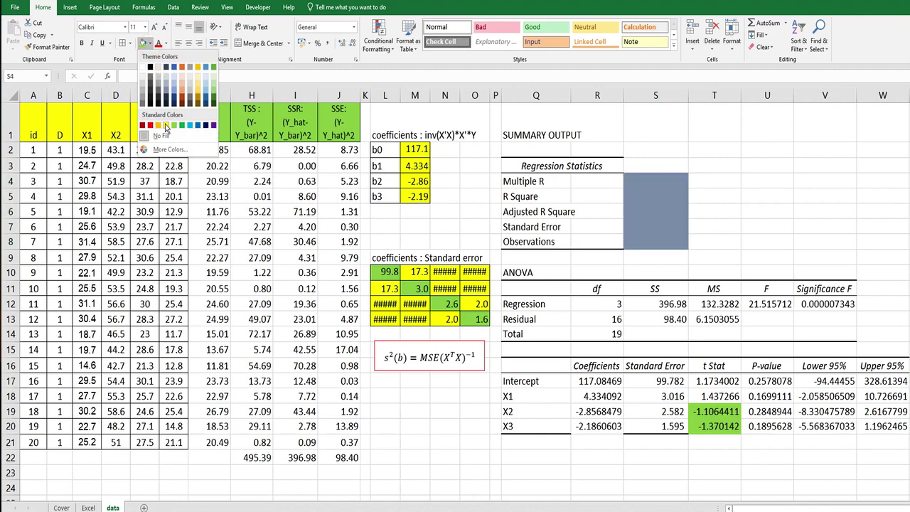
{"action": "left_click", "coordinate": [166, 123]}
{"action": "left_click", "coordinate": [742, 234]}
Step: Calculate R Square in S5 by dividing the SSR total by the TSS total with =I22/H22
{"action": "left_click", "coordinate": [649, 199]}
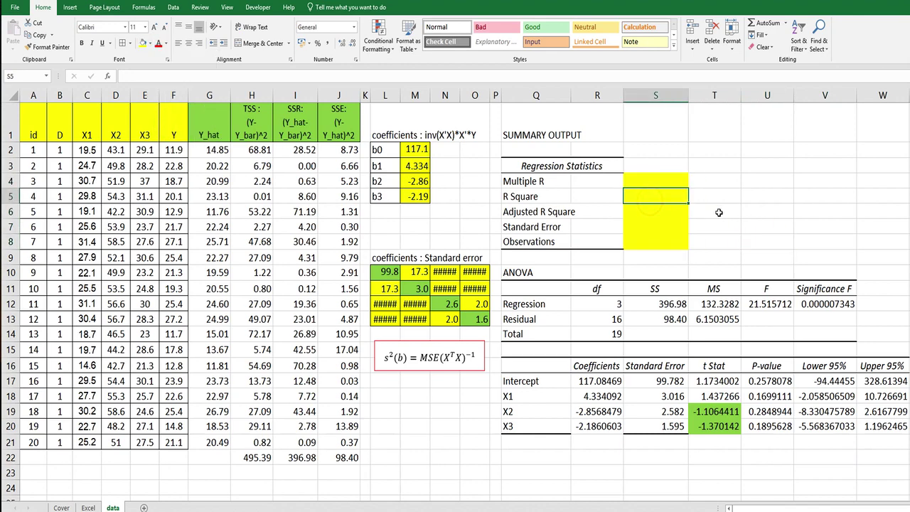
{"action": "type", "text": "="}
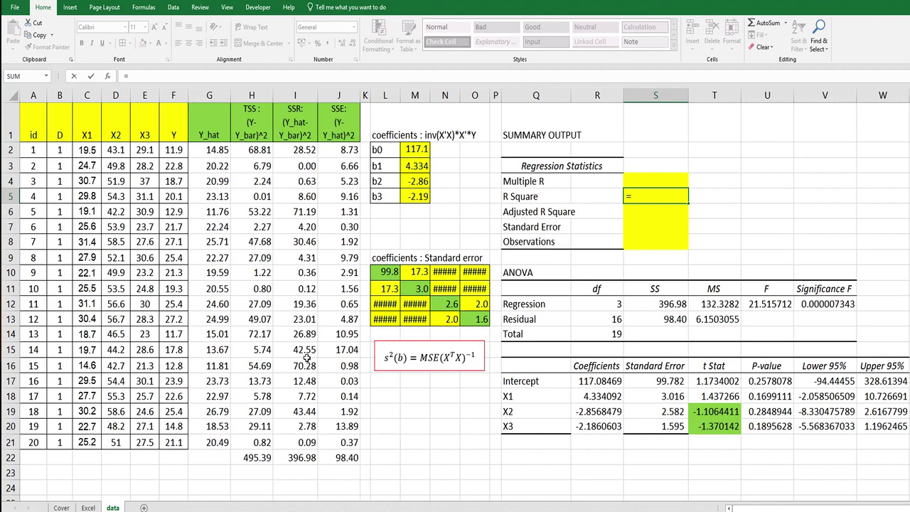
{"action": "left_click", "coordinate": [296, 459]}
{"action": "type", "text": "/"}
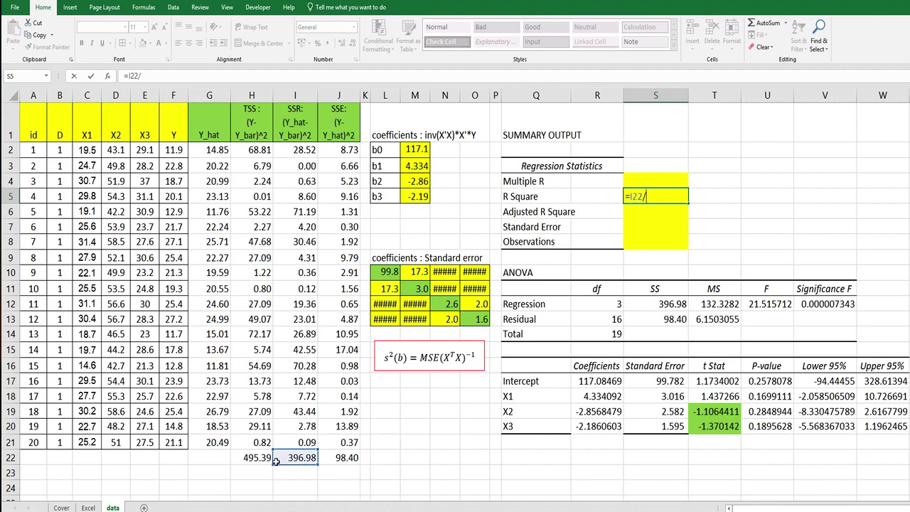
{"action": "left_click", "coordinate": [261, 461]}
{"action": "key", "text": "Return"}
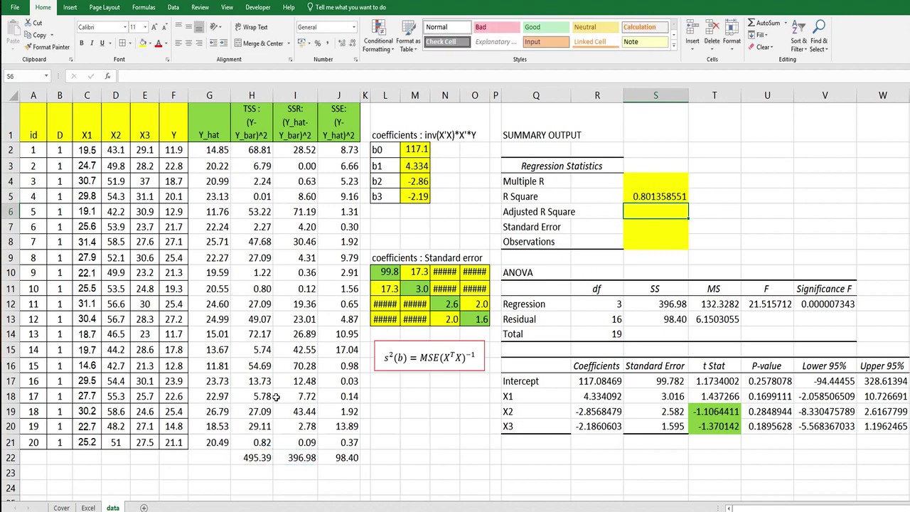
Step: Calculate Multiple R in S4 as the square root of R Square with =SQRT(S5)
{"action": "left_click", "coordinate": [668, 184]}
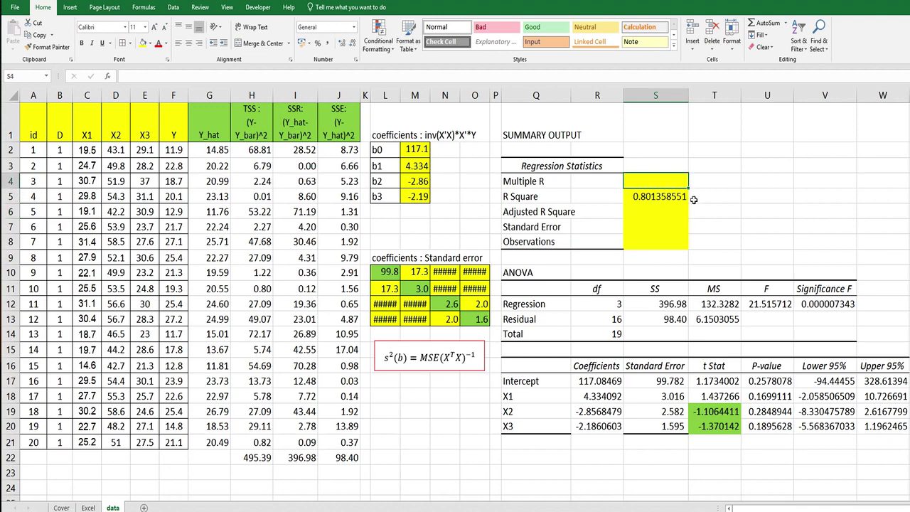
{"action": "type", "text": "="}
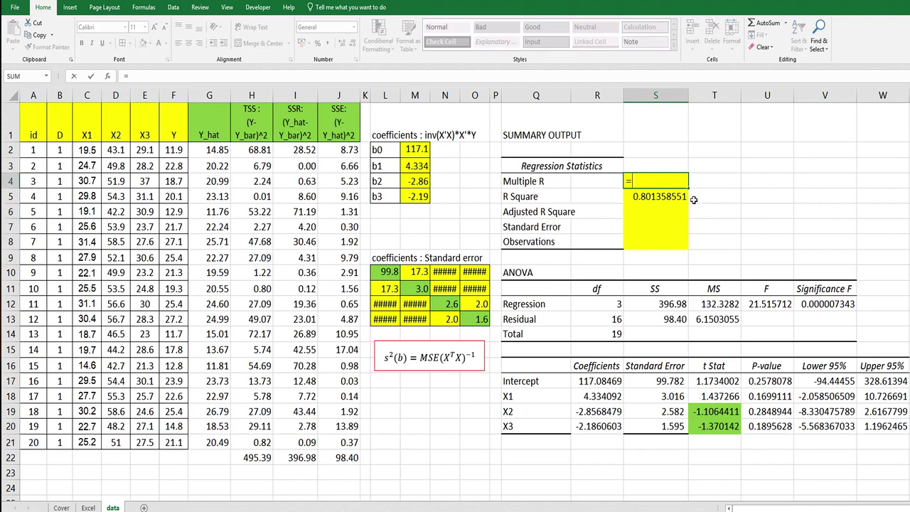
{"action": "type", "text": "sqrt("}
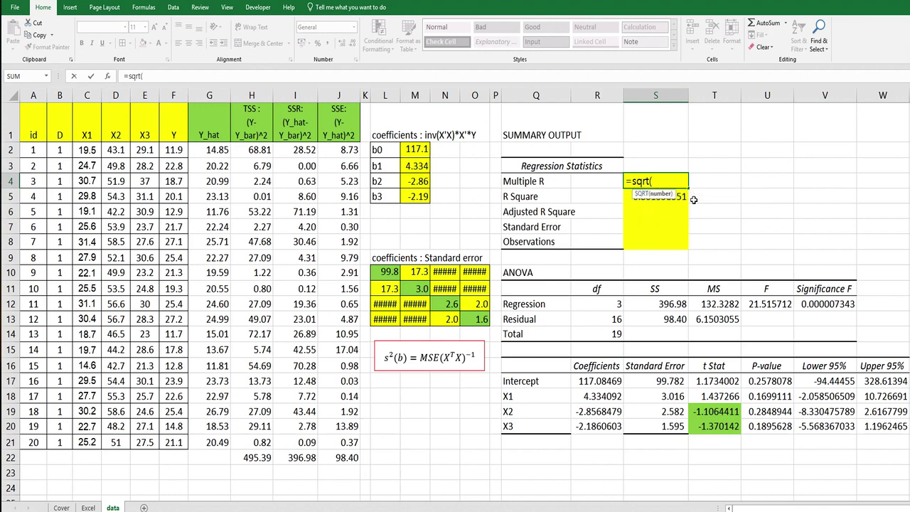
{"action": "type", "text": "S5)"}
{"action": "key", "text": "Return"}
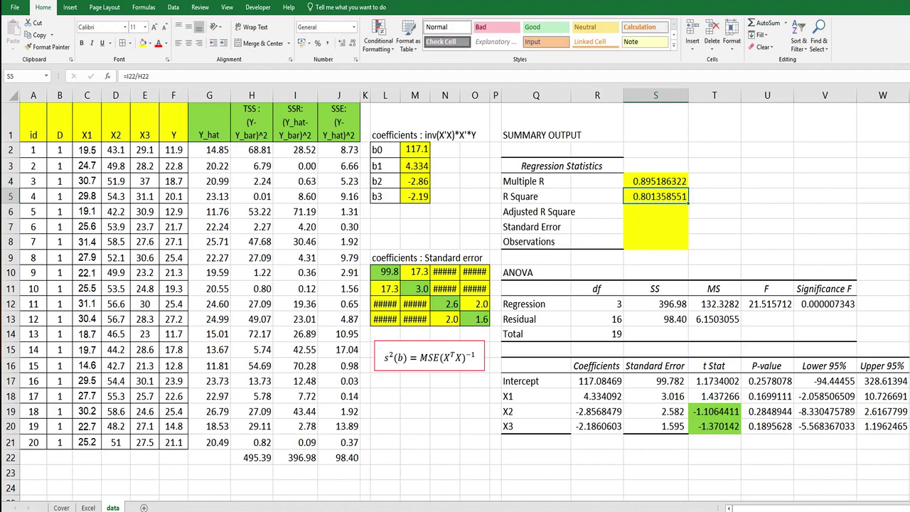
Step: Paste the adjusted R² formula picture above the regression statistics and calculate Adjusted R Square in S6 with =1-(1-S5)*19/(20-3-1)
{"action": "key", "text": "ctrl+v"}
{"action": "left_click_drag", "start_coordinate": [881, 122], "coordinate": [608, 146]}
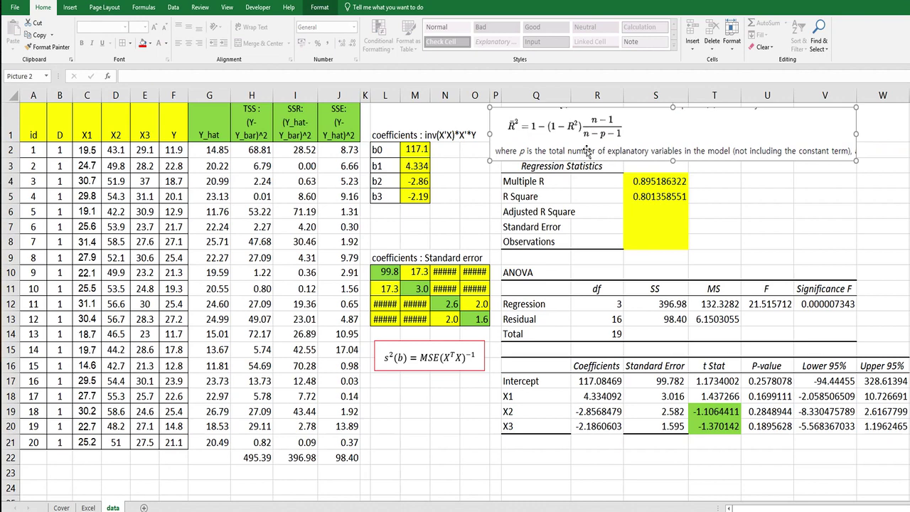
{"action": "left_click", "coordinate": [665, 211]}
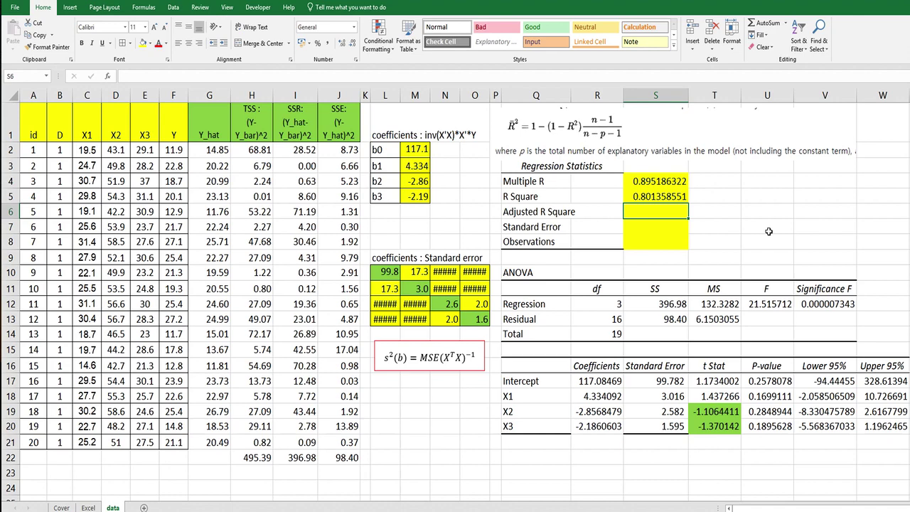
{"action": "type", "text": "=1-"}
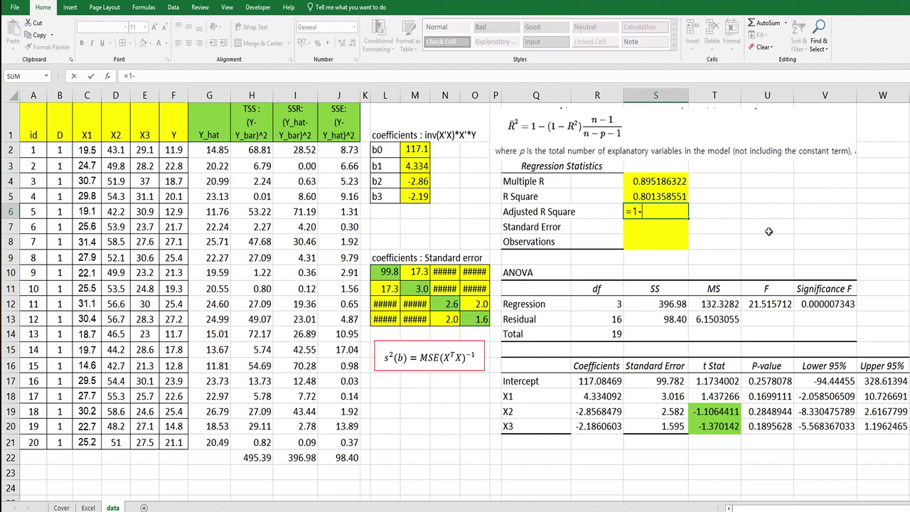
{"action": "type", "text": "(1-"}
{"action": "key", "text": "Up"}
{"action": "type", "text": ")"}
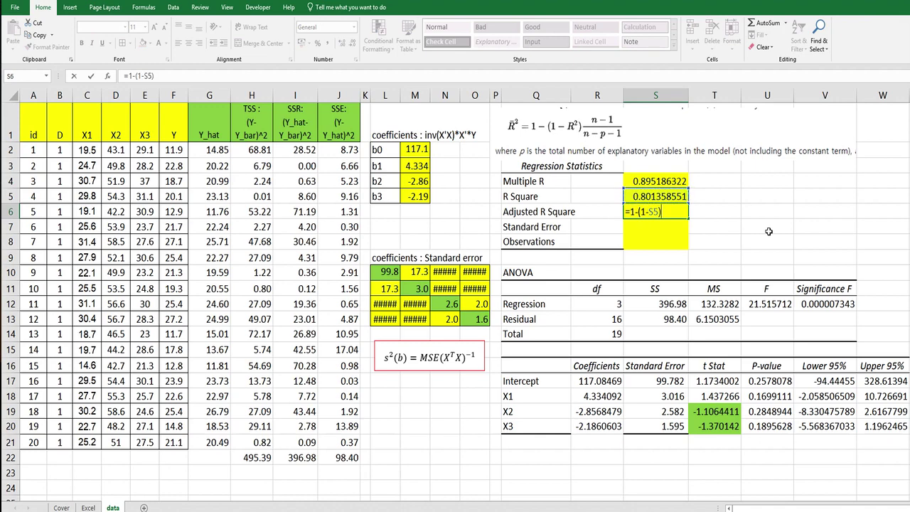
{"action": "type", "text": "*19/("}
{"action": "type", "text": "20"}
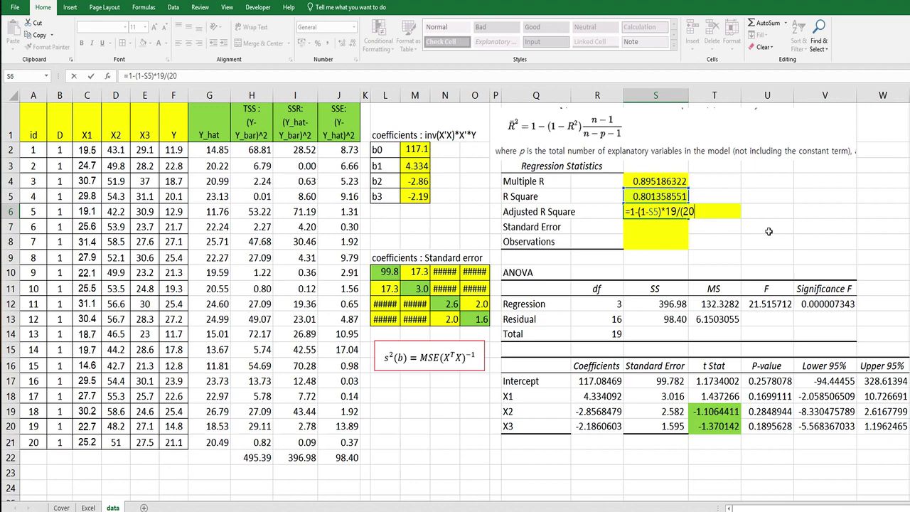
{"action": "type", "text": "-"}
{"action": "type", "text": "3-1)"}
{"action": "key", "text": "Return"}
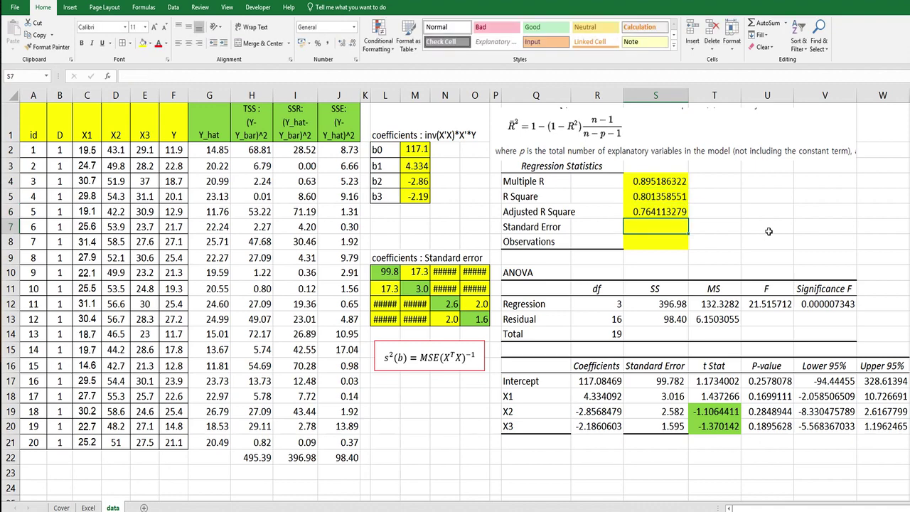
Step: Calculate the regression Standard Error in S7 as the square root of the residual MS with =SQRT(T13)
{"action": "type", "text": "=sqrt("}
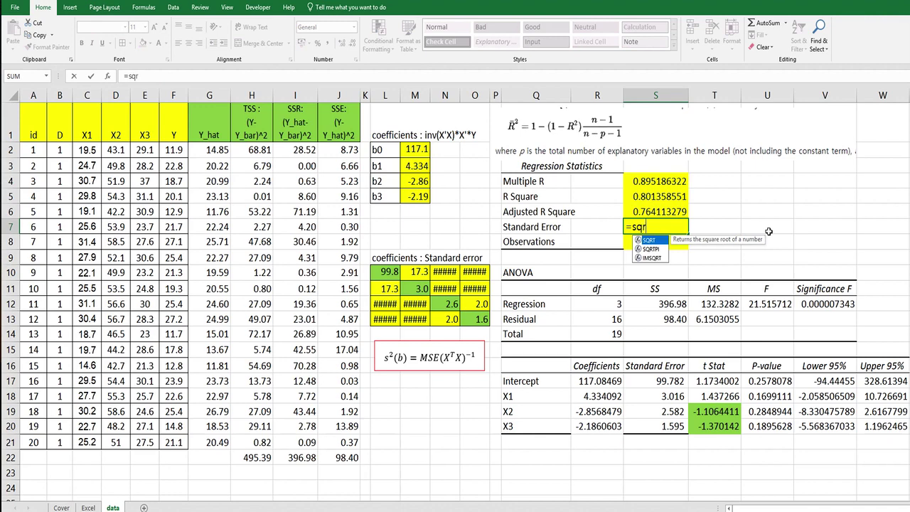
{"action": "left_click", "coordinate": [725, 320]}
{"action": "type", "text": ")"}
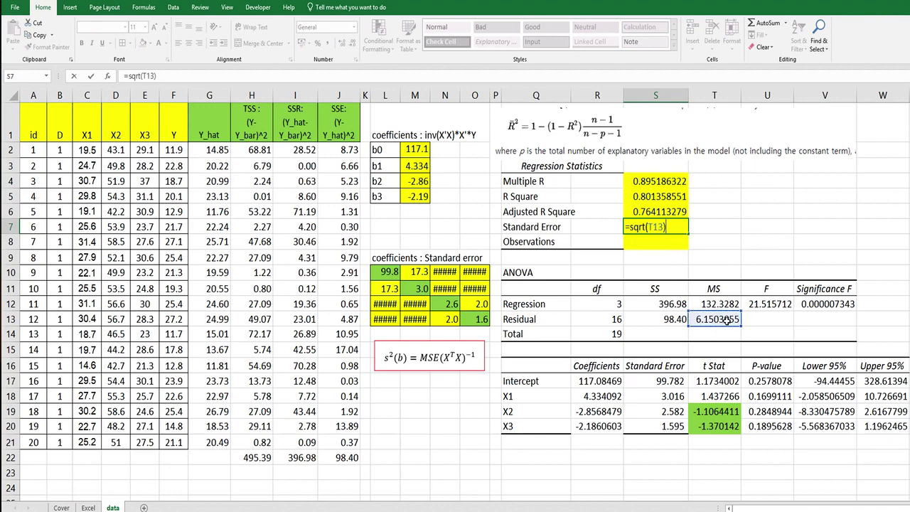
{"action": "key", "text": "Return"}
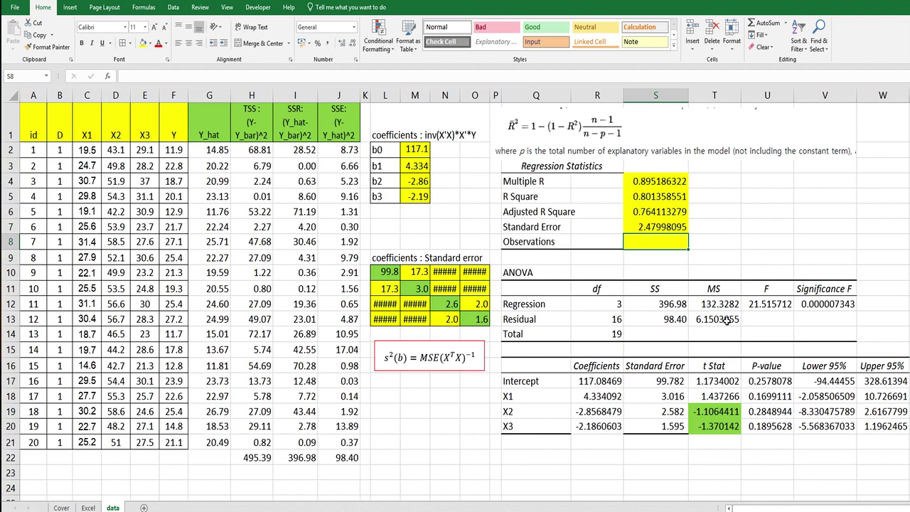
Step: Calculate the number of Observations in S8 by counting the id values in A2:A21 with COUNT
{"action": "type", "text": "="}
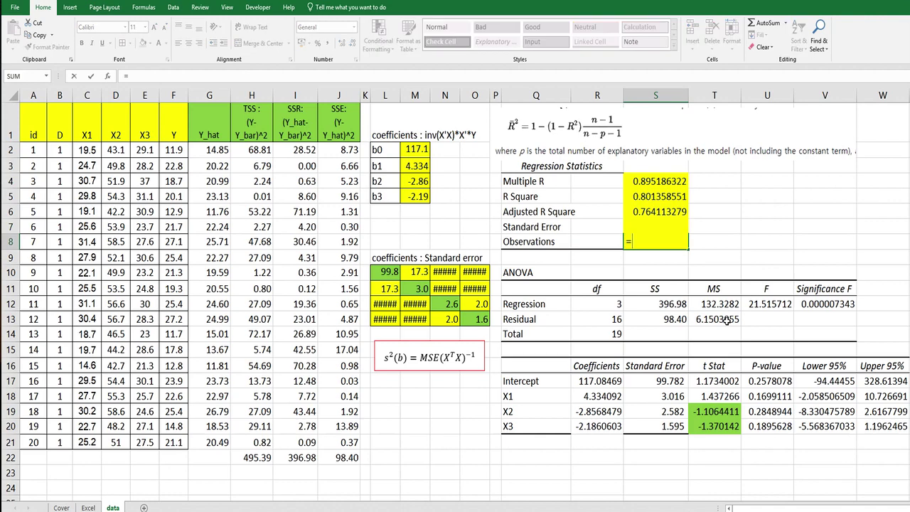
{"action": "type", "text": "count("}
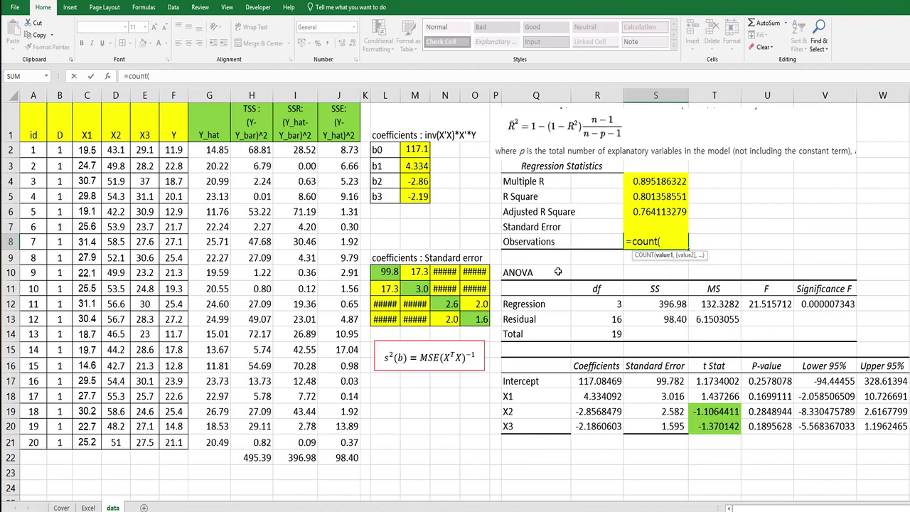
{"action": "left_click_drag", "start_coordinate": [45, 150], "coordinate": [40, 441]}
{"action": "key", "text": "Return"}
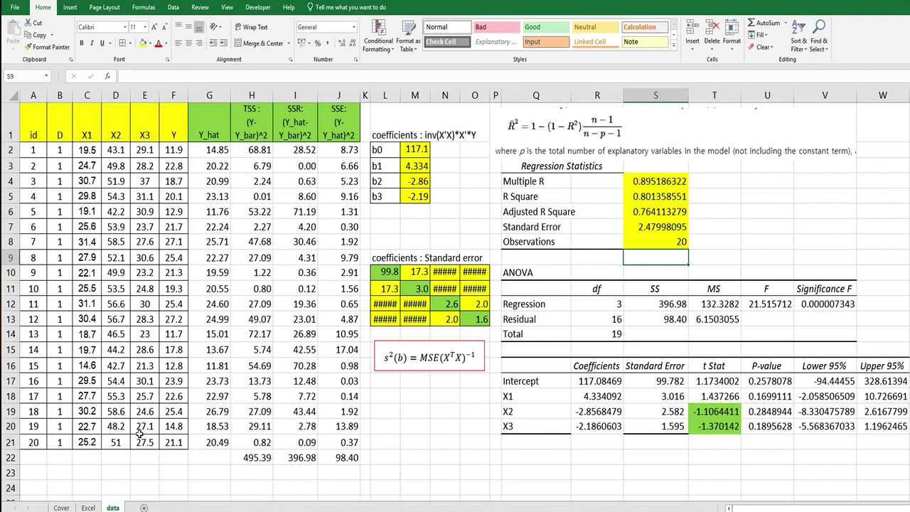
Step: Capture the complete SUMMARY OUTPUT tables on the Excel sheet as an image with the Snipping Tool
{"action": "left_click", "coordinate": [88, 508]}
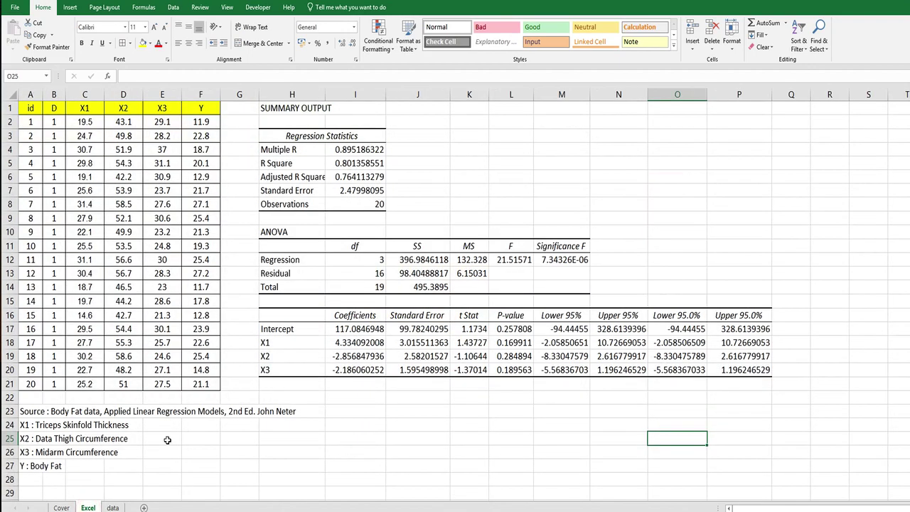
{"action": "left_click", "coordinate": [221, 509]}
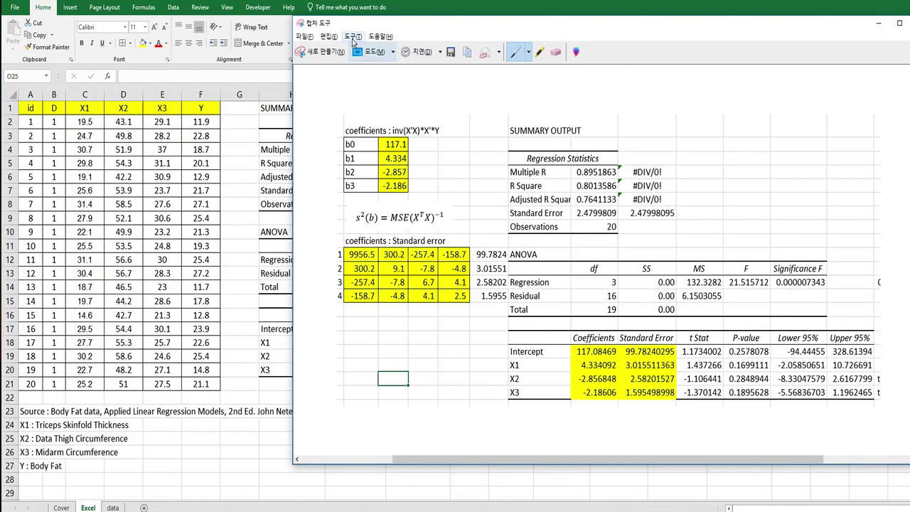
{"action": "left_click", "coordinate": [323, 52]}
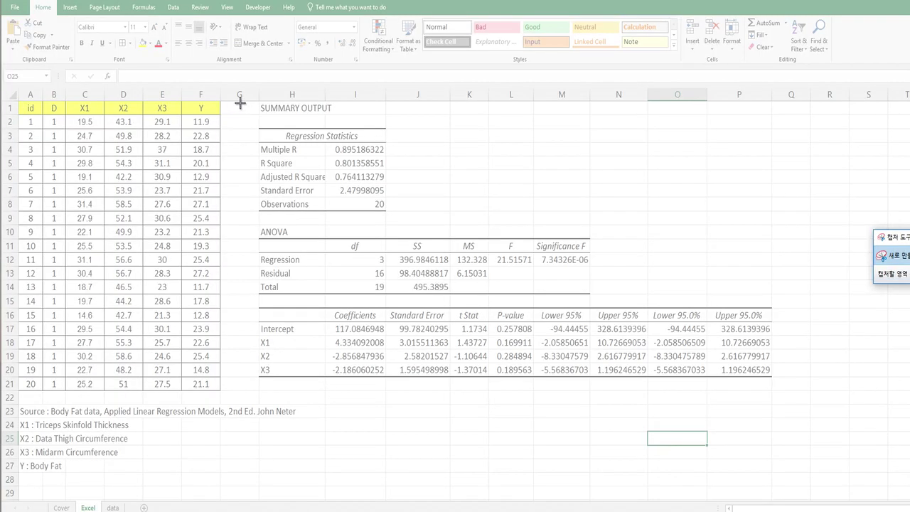
{"action": "left_click_drag", "start_coordinate": [240, 104], "coordinate": [792, 399]}
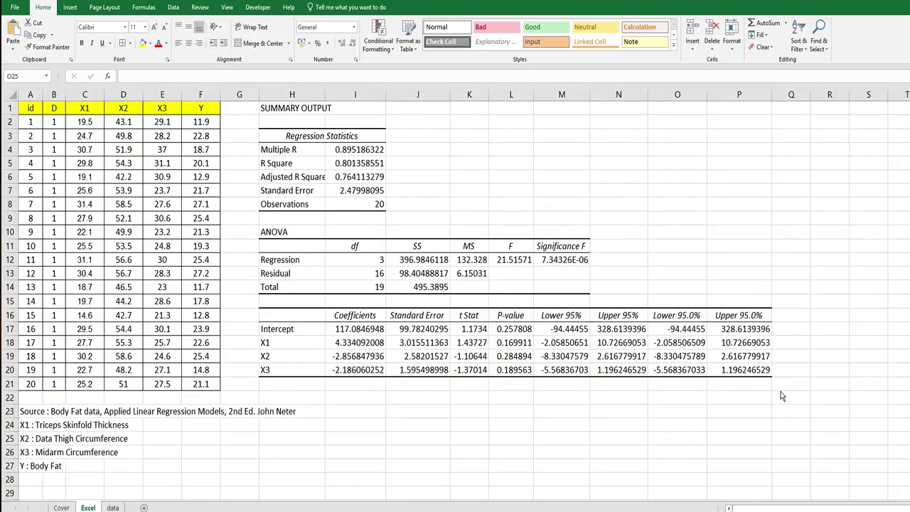
Step: Paste the captured SUMMARY OUTPUT image into the data sheet
{"action": "left_click", "coordinate": [112, 508]}
{"action": "left_click", "coordinate": [113, 507]}
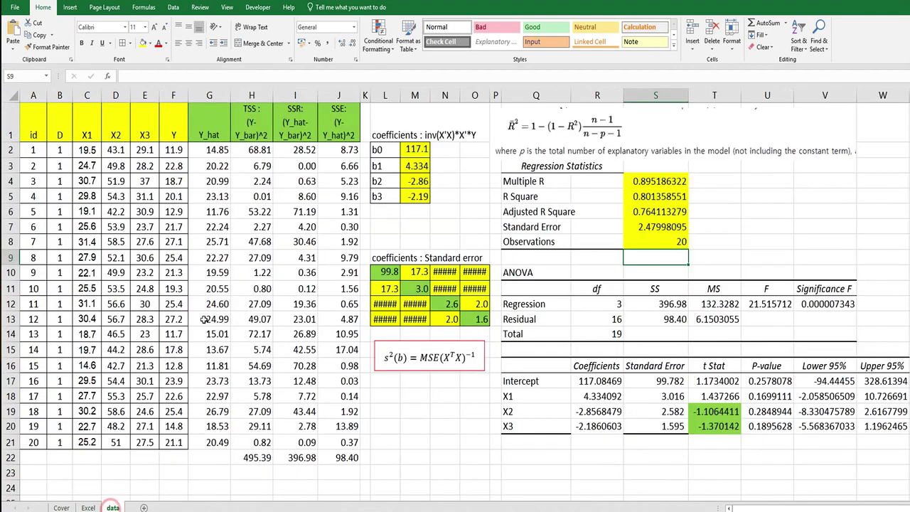
{"action": "right_click", "coordinate": [80, 140]}
{"action": "left_click", "coordinate": [101, 185]}
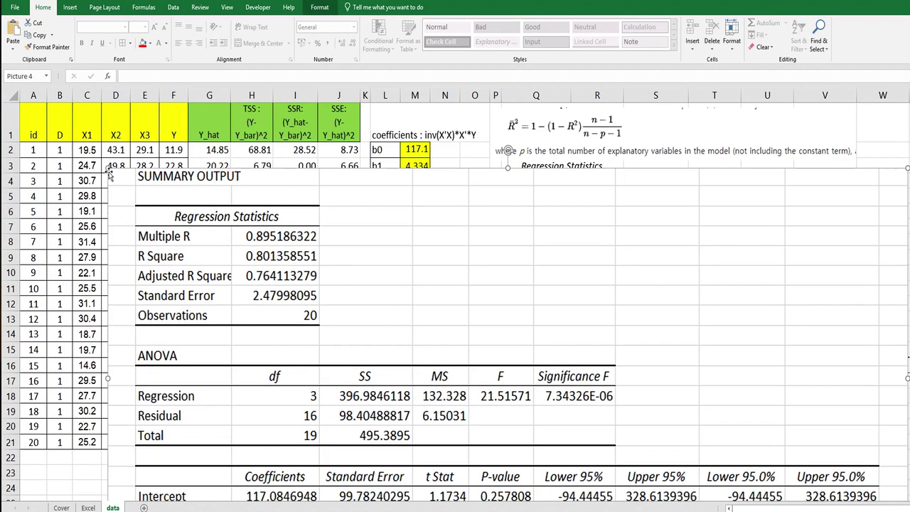
Step: Shrink the pasted SUMMARY OUTPUT image and place it over the data columns, beside the manually built regression tables
{"action": "left_click_drag", "start_coordinate": [108, 169], "coordinate": [455, 318]}
{"action": "left_click_drag", "start_coordinate": [480, 349], "coordinate": [87, 177]}
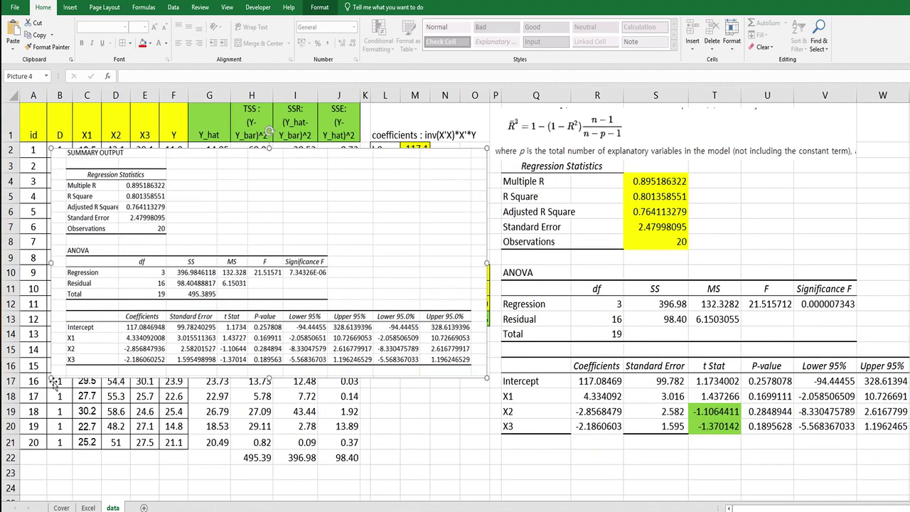
{"action": "left_click_drag", "start_coordinate": [430, 332], "coordinate": [428, 348]}
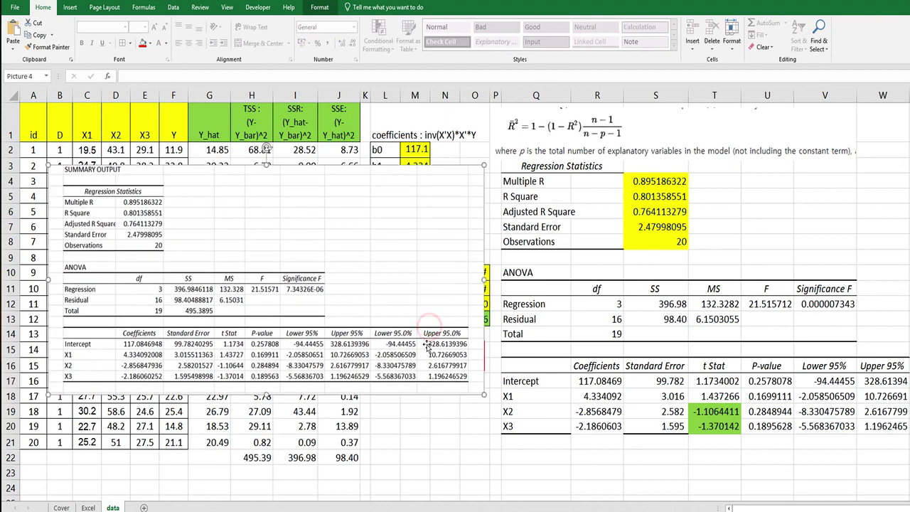
Step: Give the SUMMARY OUTPUT image a thick red outline and move it down so its upper edge lies in the row of id 4
{"action": "right_click", "coordinate": [365, 226]}
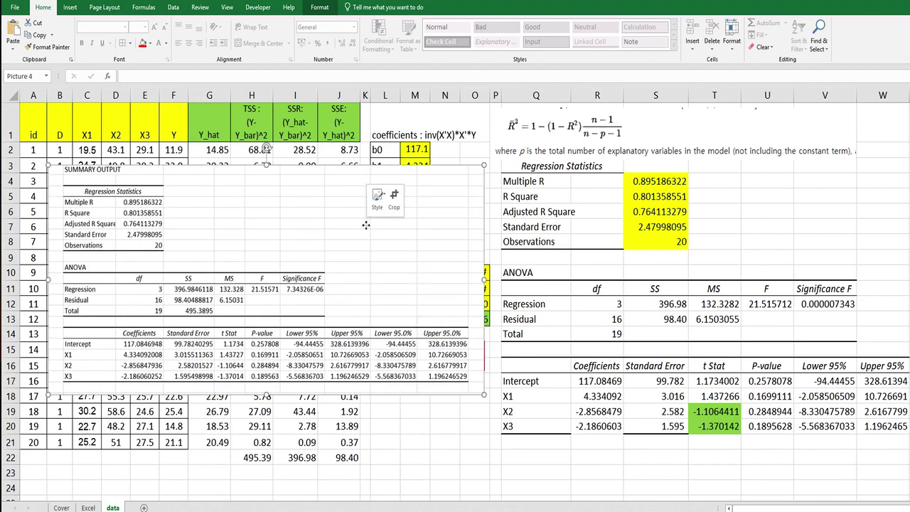
{"action": "left_click", "coordinate": [409, 391]}
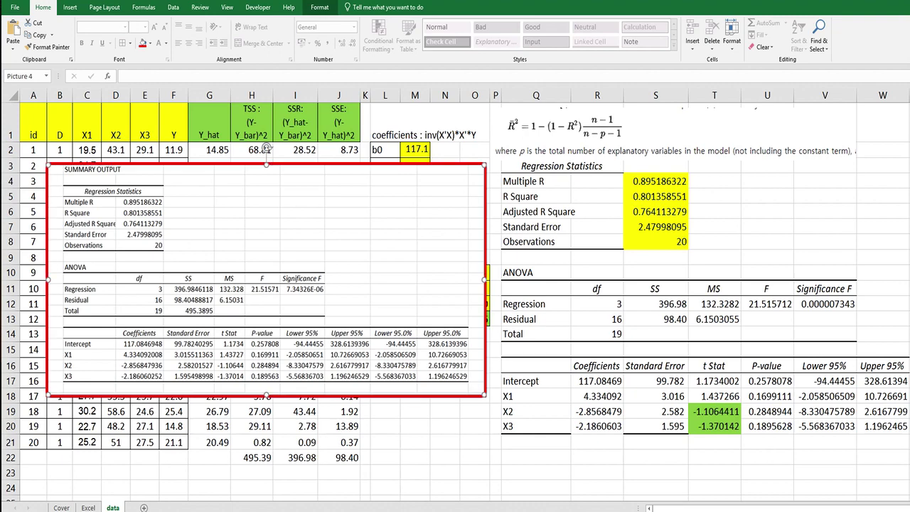
{"action": "left_click", "coordinate": [440, 457]}
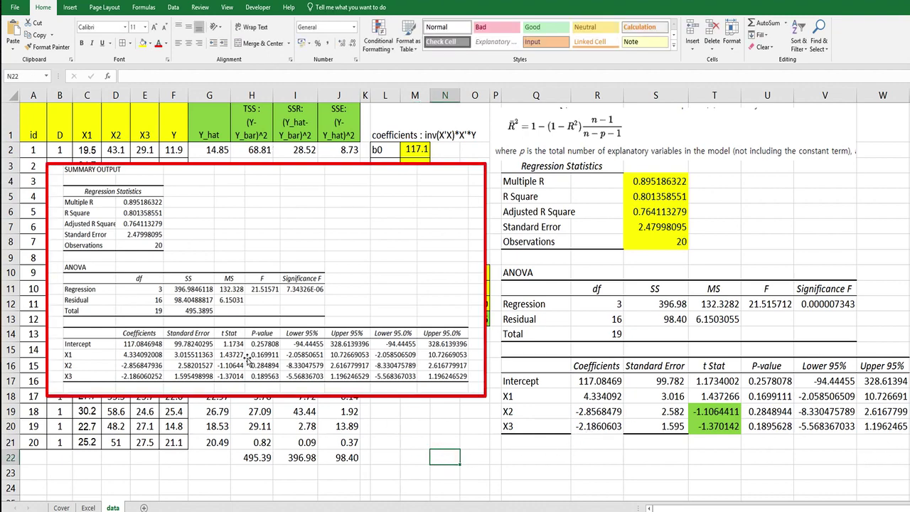
{"action": "left_click_drag", "start_coordinate": [247, 361], "coordinate": [248, 394]}
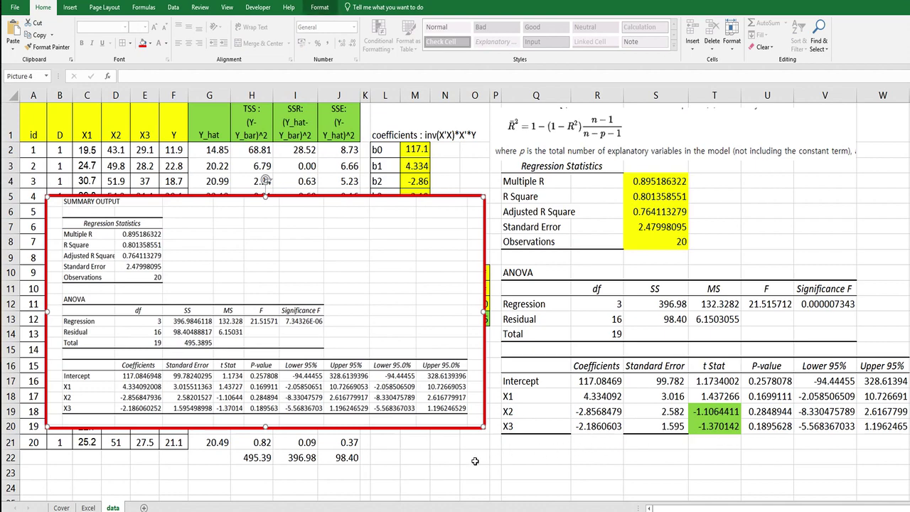
{"action": "left_click", "coordinate": [422, 468]}
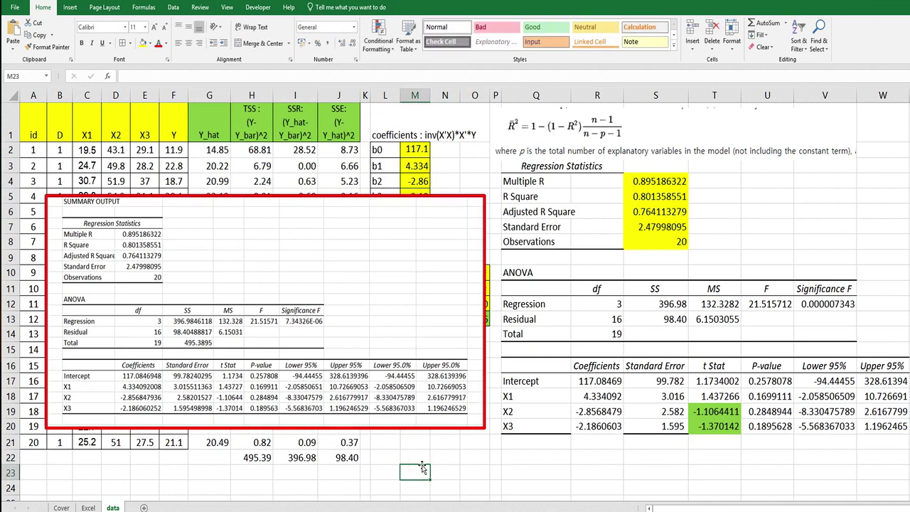